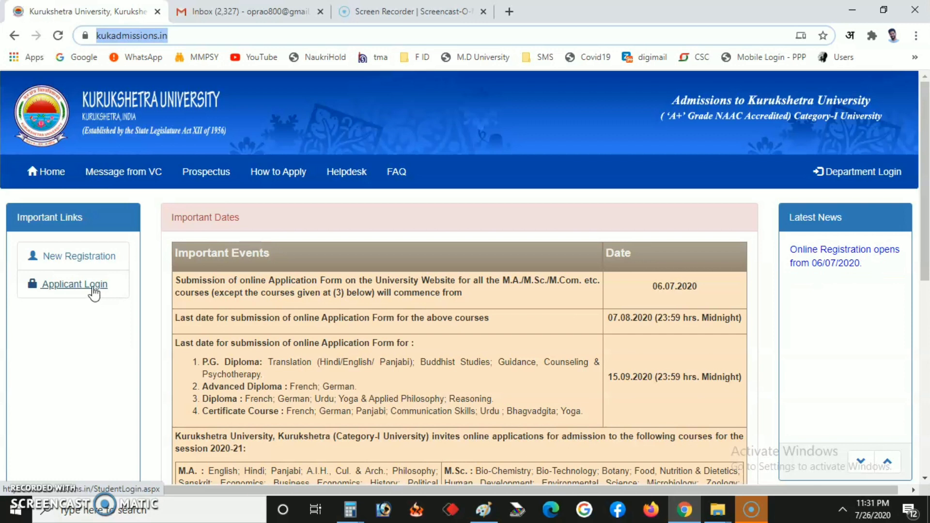
Step: Open the New Registration form on the admissions portal
click(86, 267)
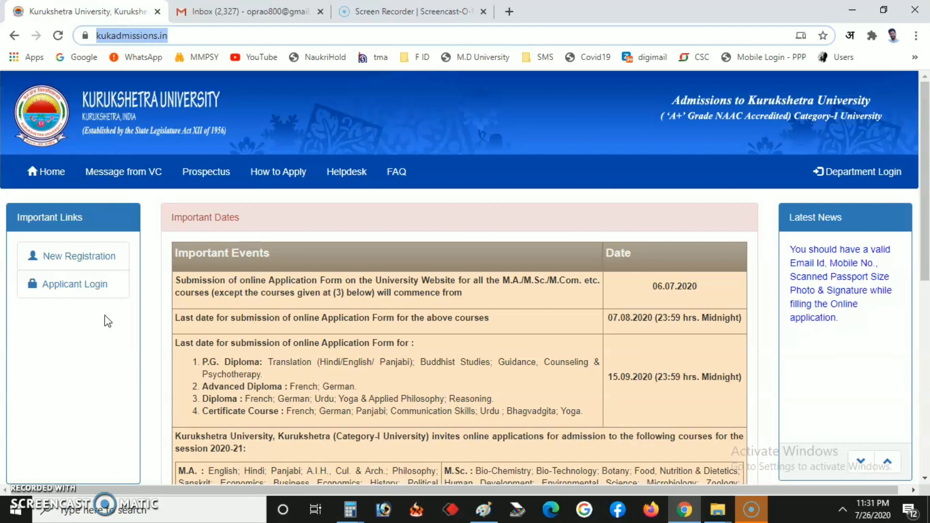
click(96, 260)
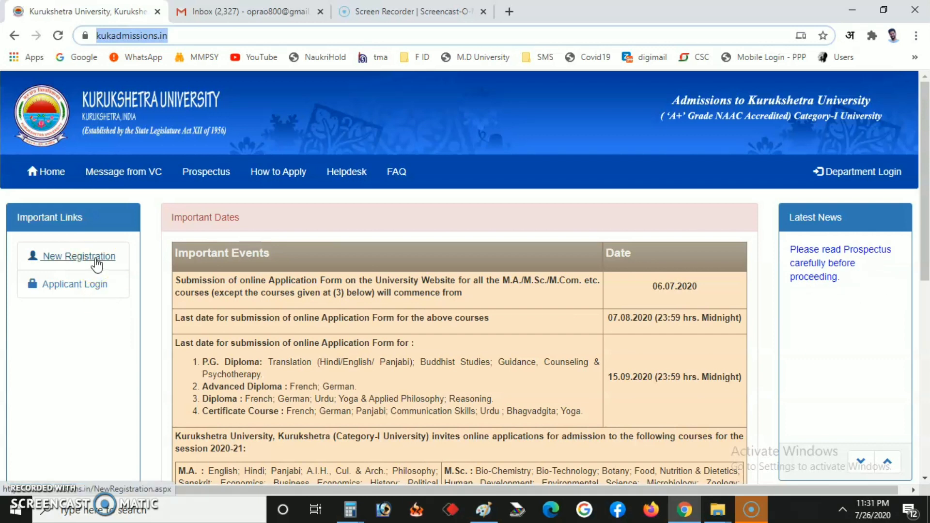
click(96, 262)
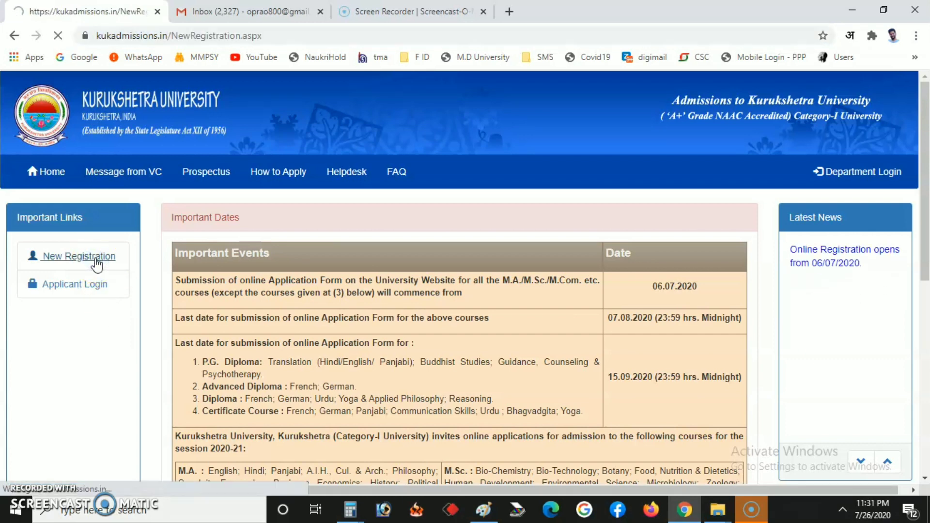
click(328, 256)
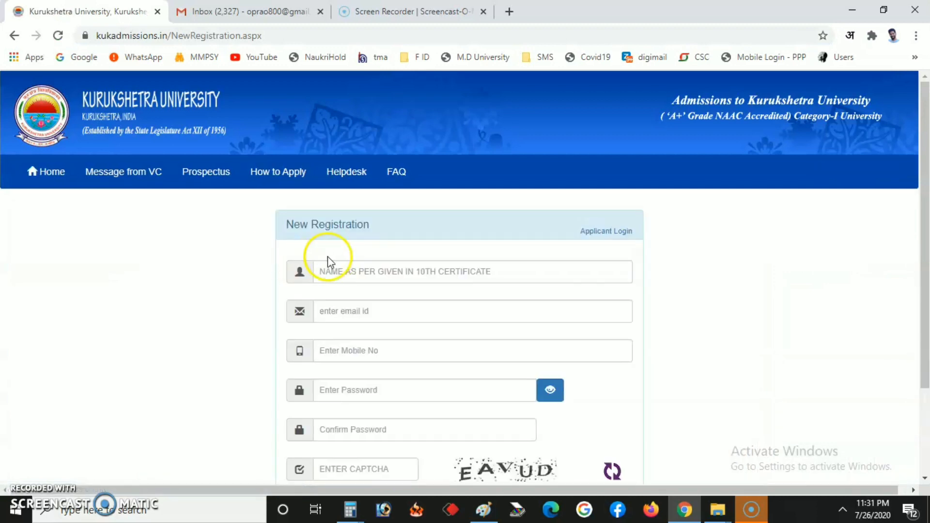
scroll(353, 270, down, 3)
scroll(353, 270, up, 3)
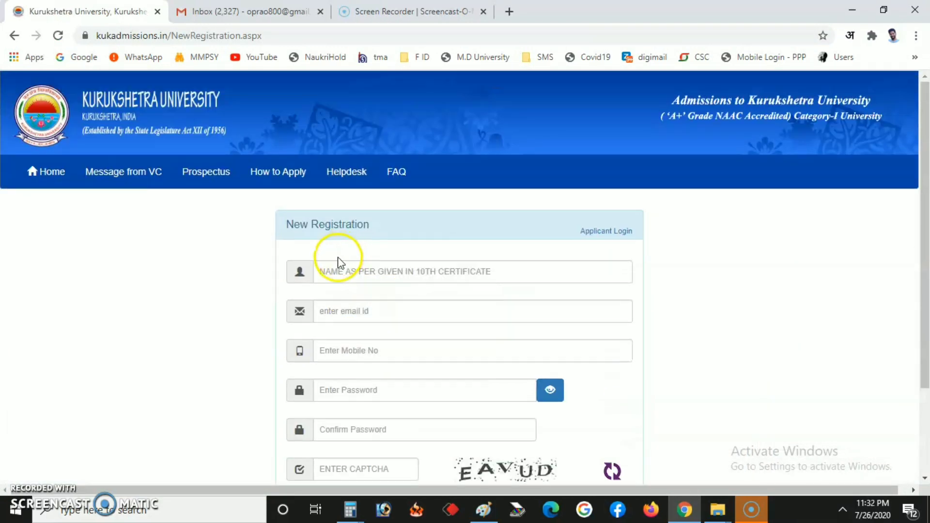
Step: Enter the applicant's full name and e-mail ID in the registration form
click(342, 272)
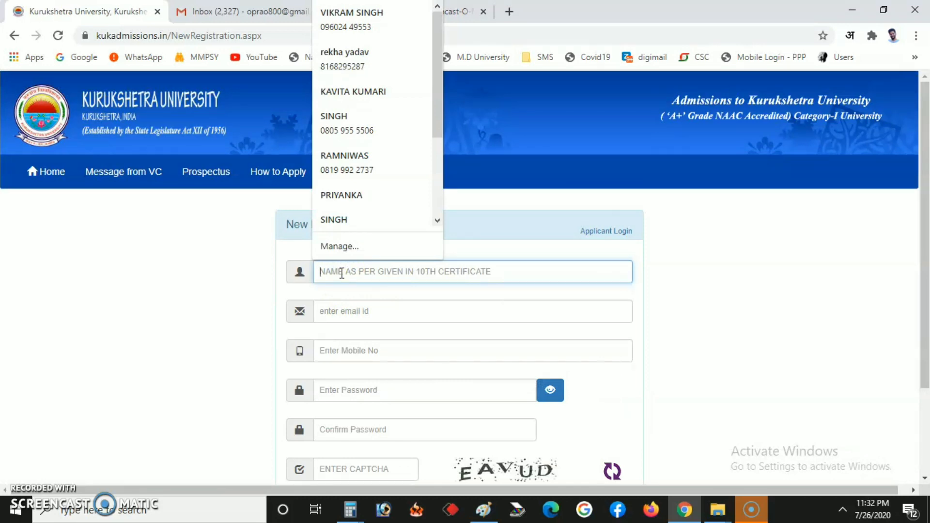
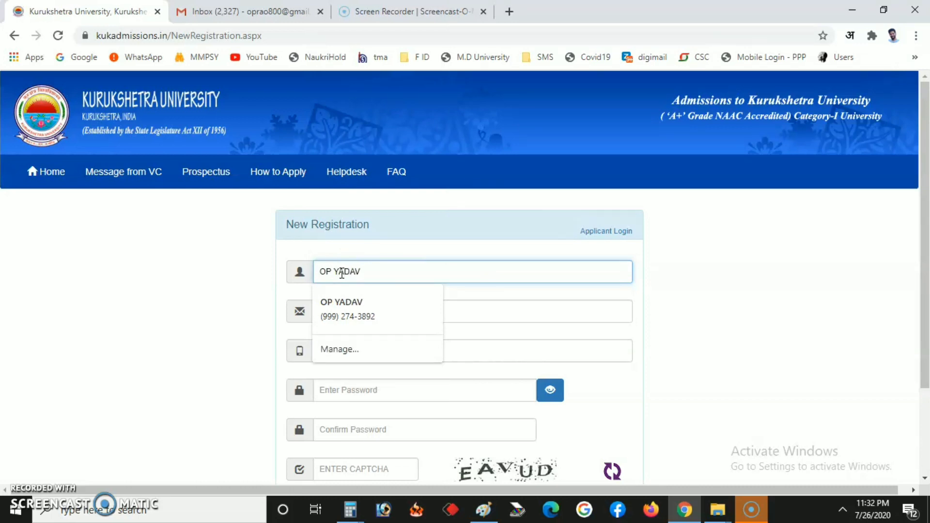
click(323, 267)
click(797, 307)
click(429, 309)
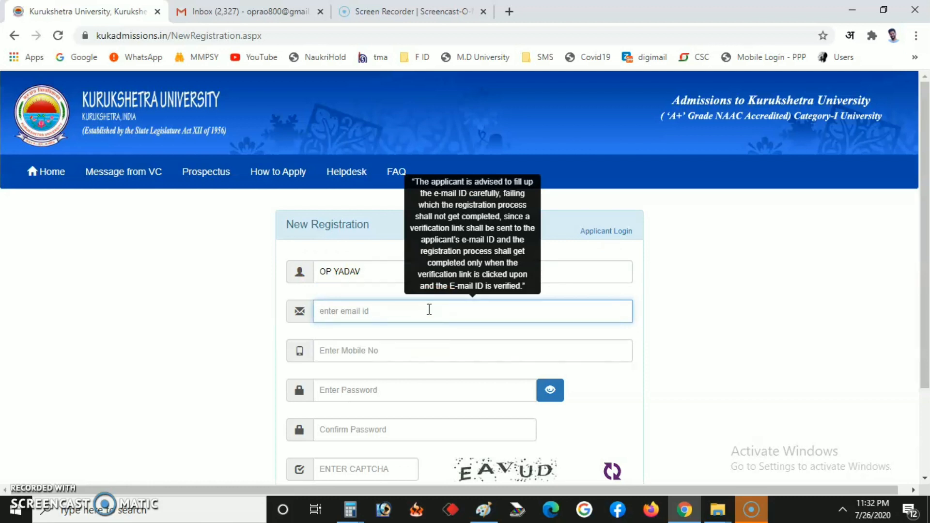
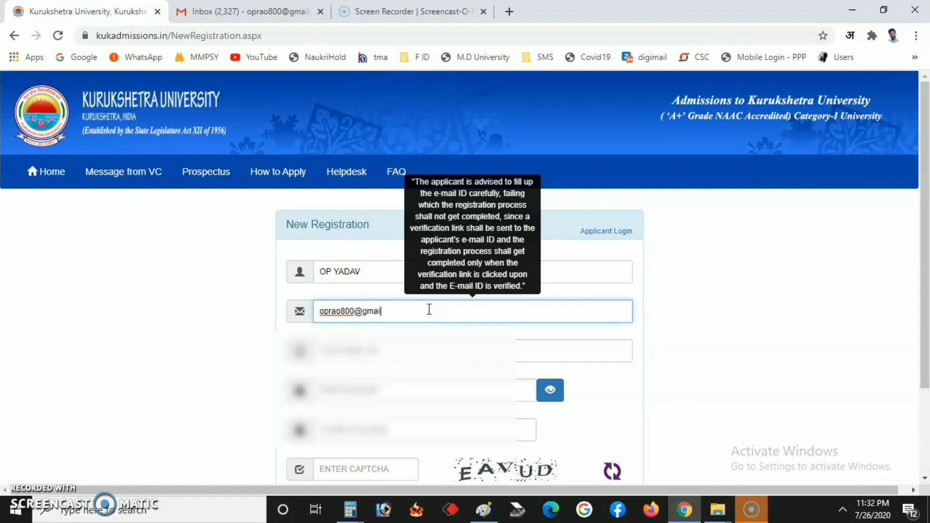
click(699, 318)
Step: Fill in the mobile number, the account password and its confirmation
click(498, 360)
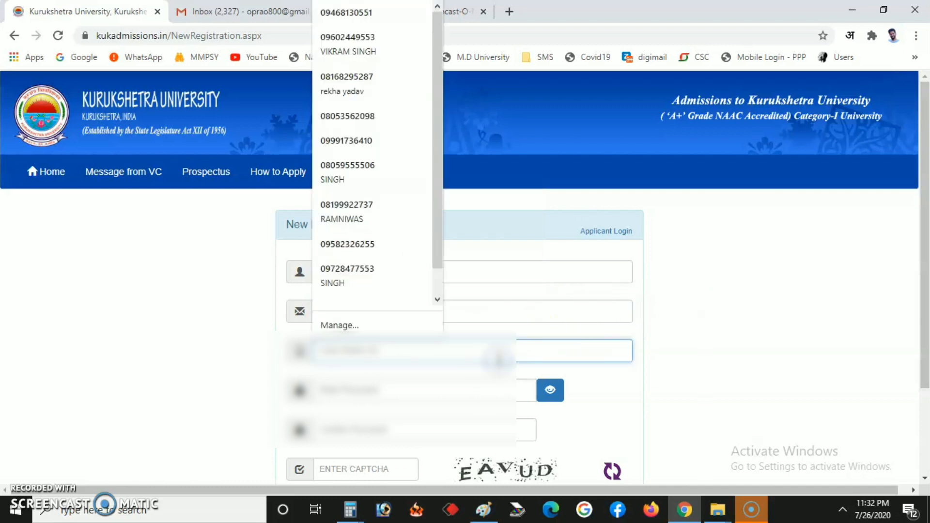
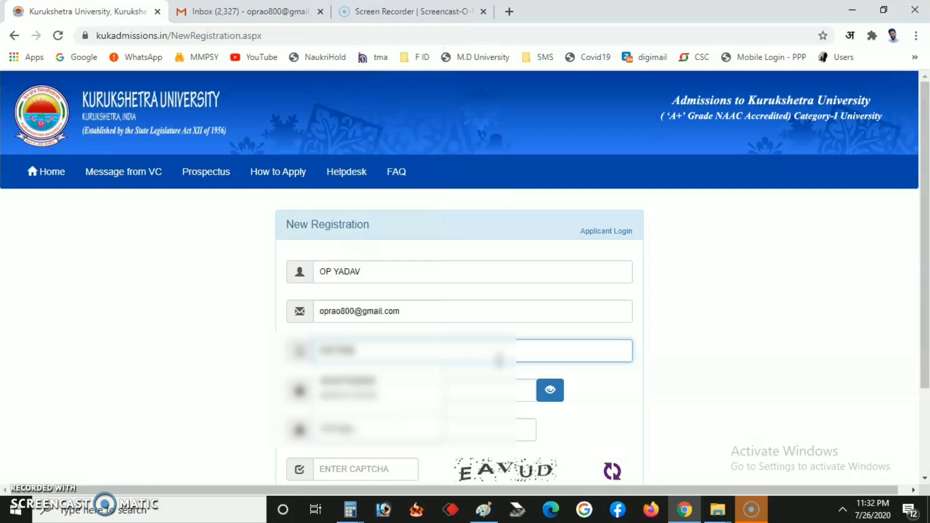
click(704, 339)
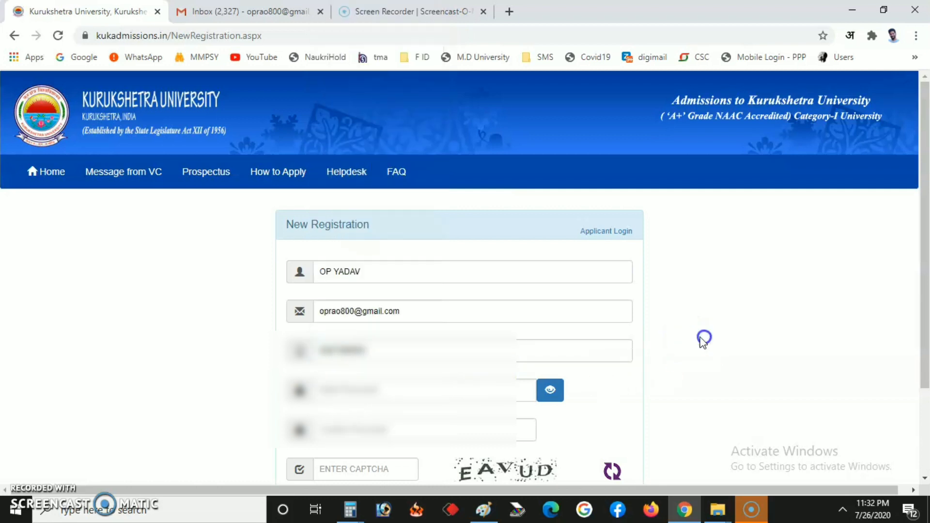
click(386, 395)
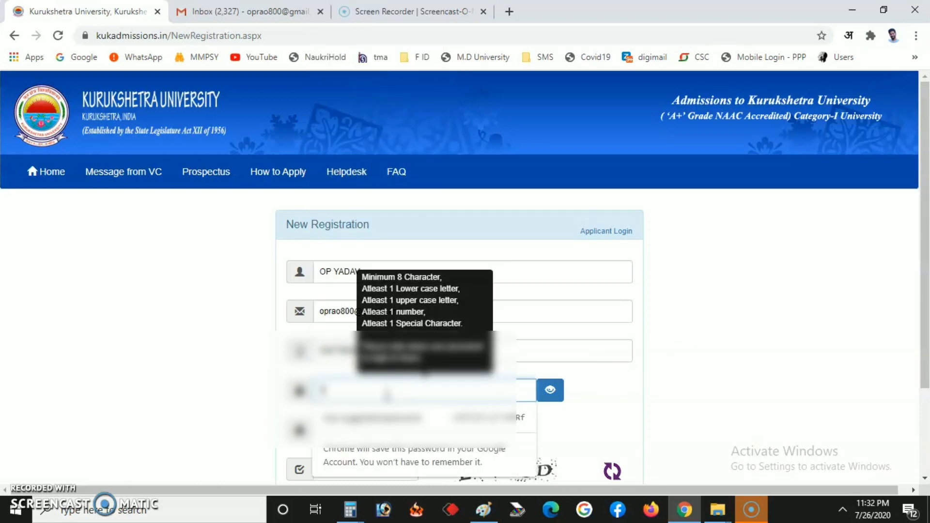
text(•••)
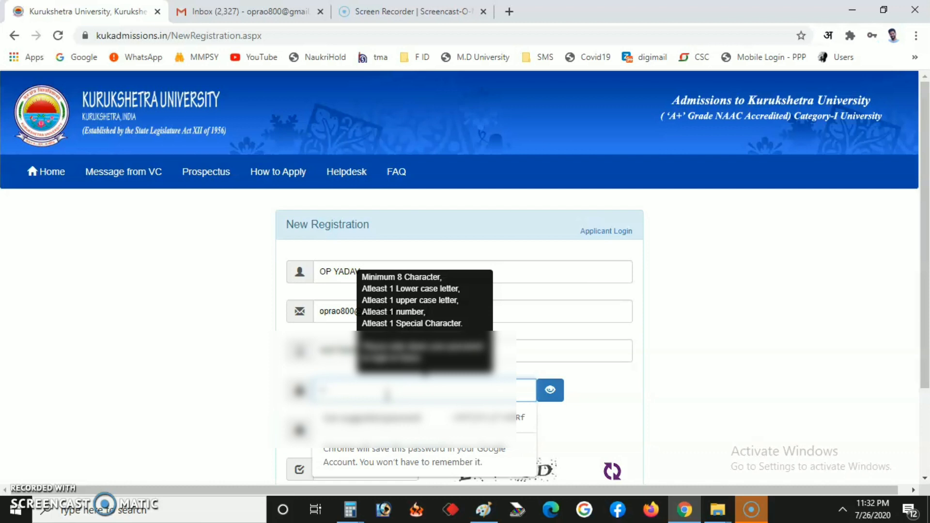
text(••)
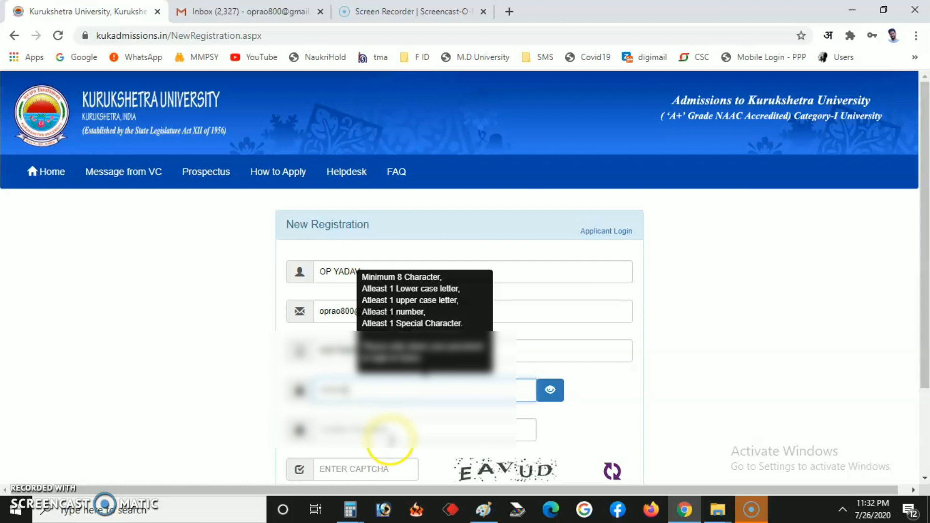
click(390, 434)
text(•)
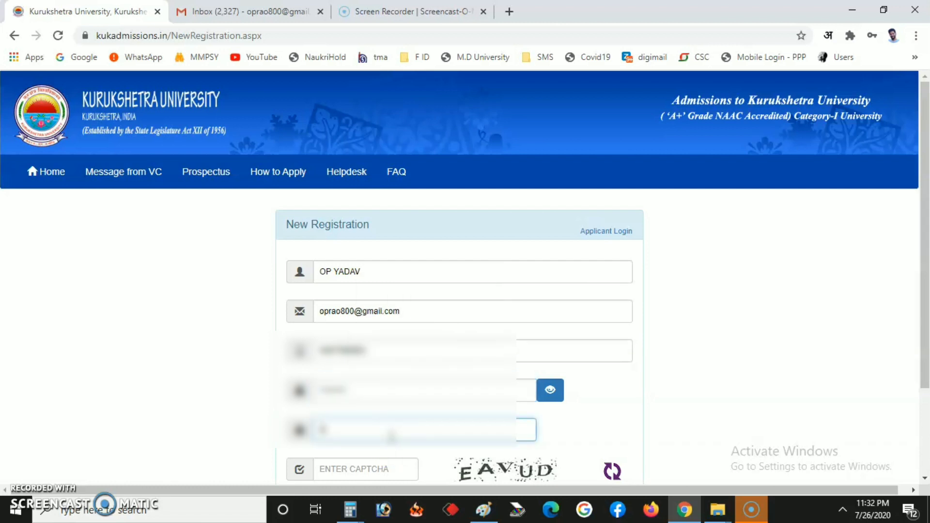
text(•)
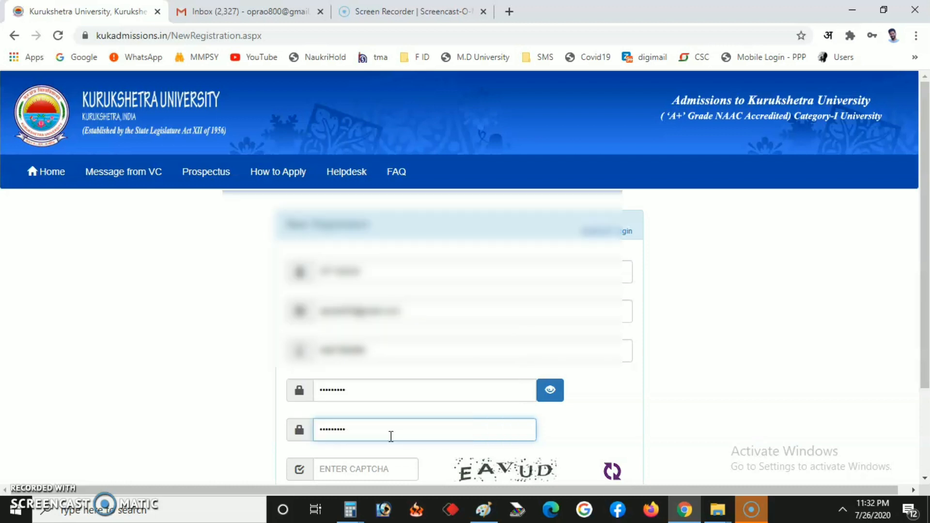
Step: Start entering the CAPTCHA text shown on the form
scroll(390, 436, down, 3)
click(369, 357)
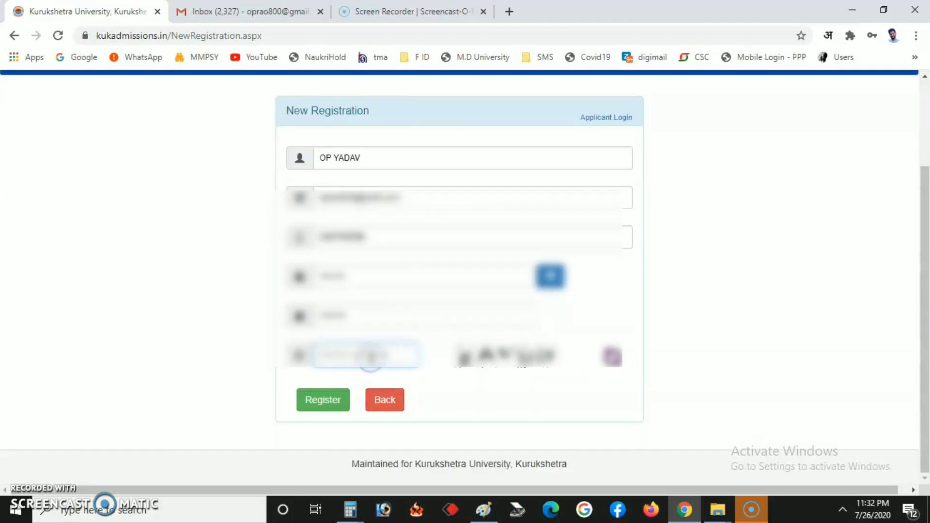
text(Nf)
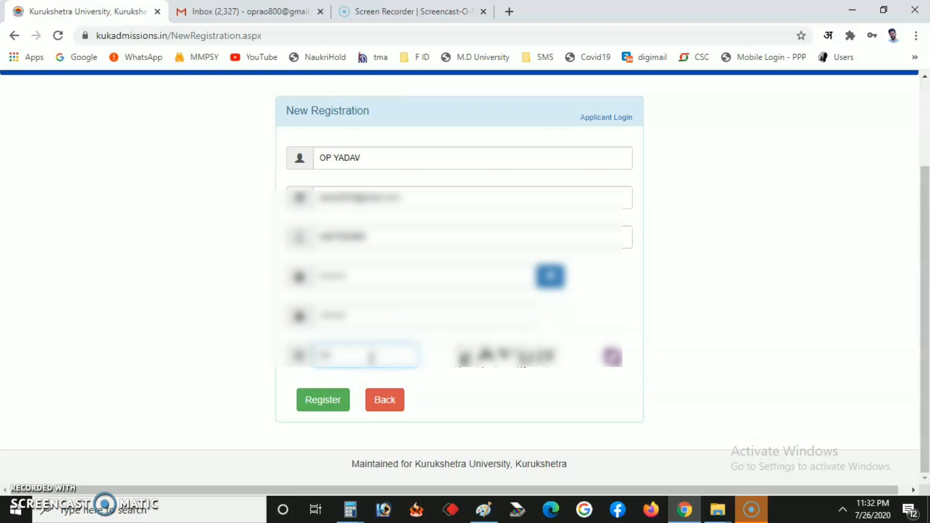
text(abc)
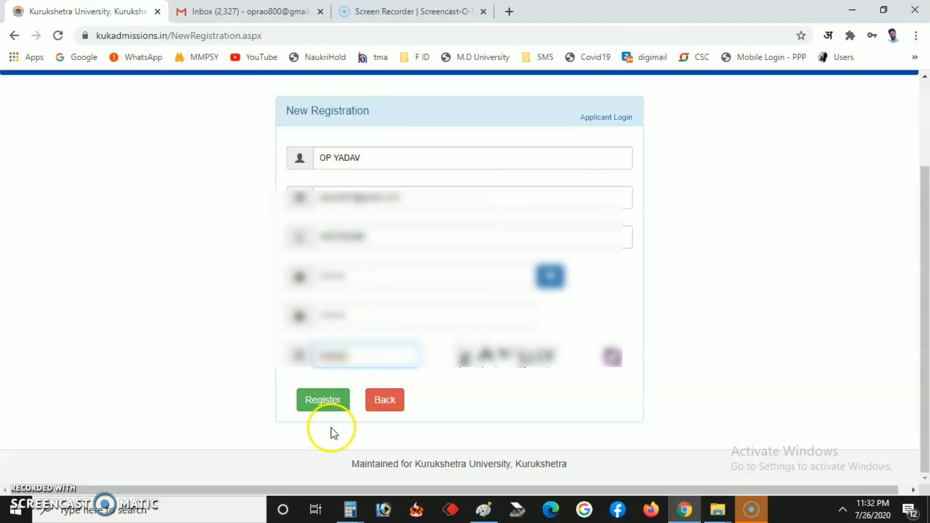
Step: Register, confirm the filled information and acknowledge the verification-link alert, then switch to Gmail
click(329, 406)
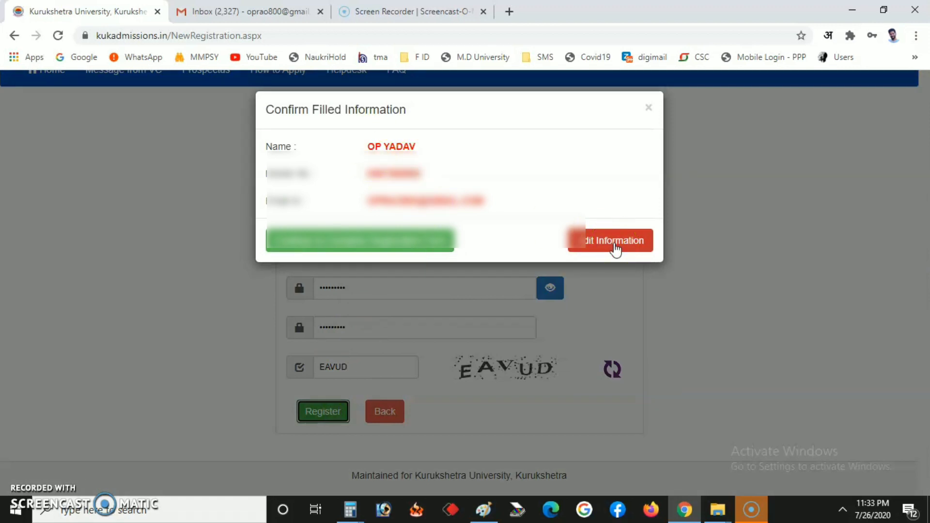
click(387, 249)
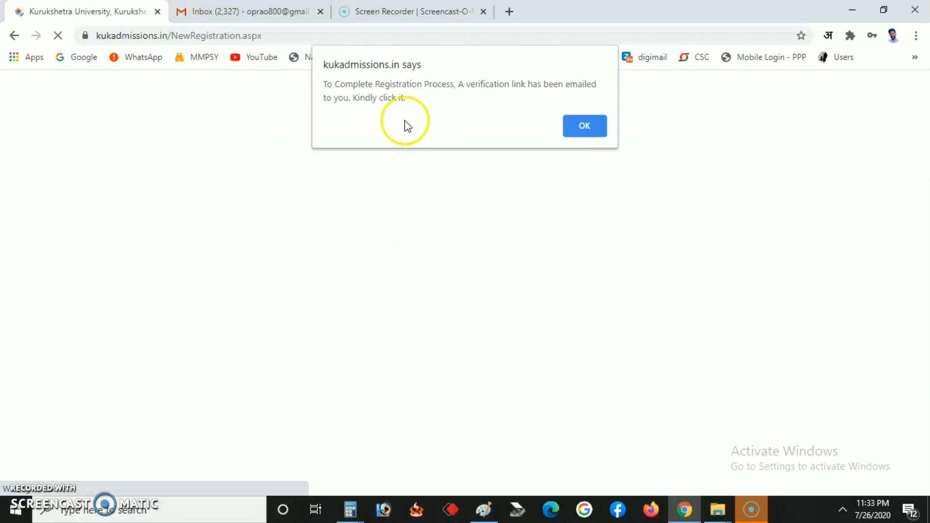
click(565, 128)
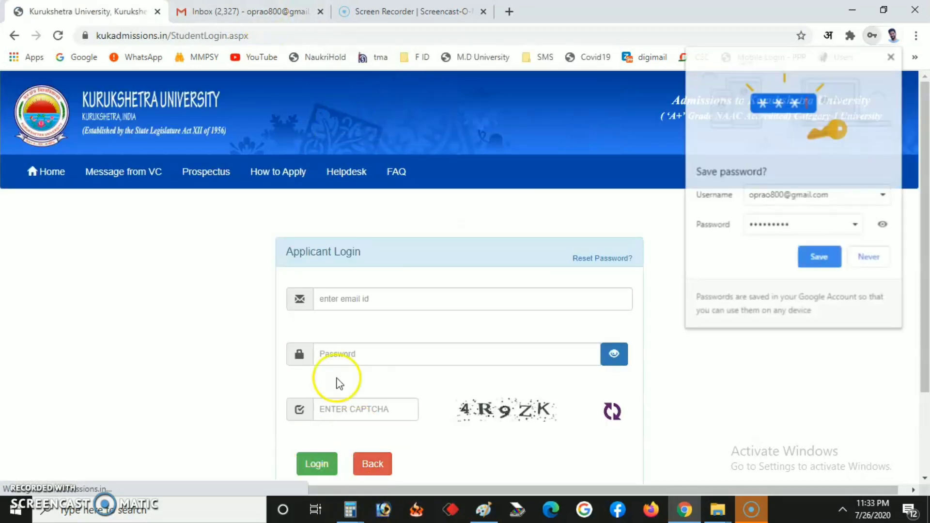
click(253, 10)
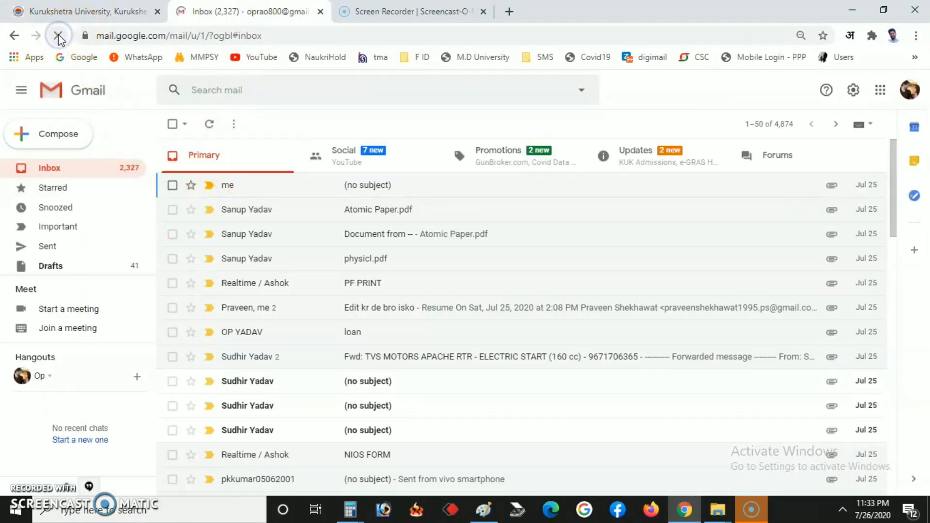
Step: Refresh the inbox, open the KUK Admissions 'Registration Detail' mail and follow its ConfirmEmailId link
click(57, 37)
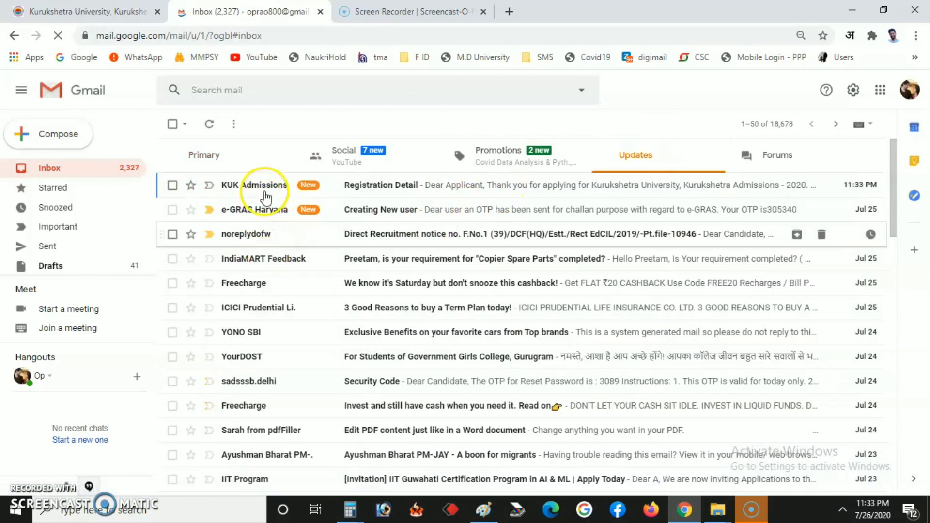
click(265, 190)
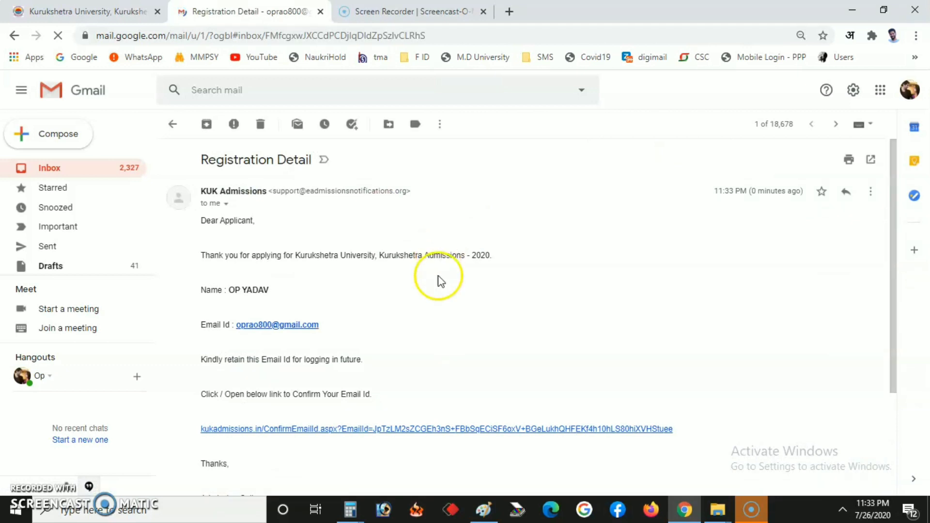
scroll(426, 286, down, 3)
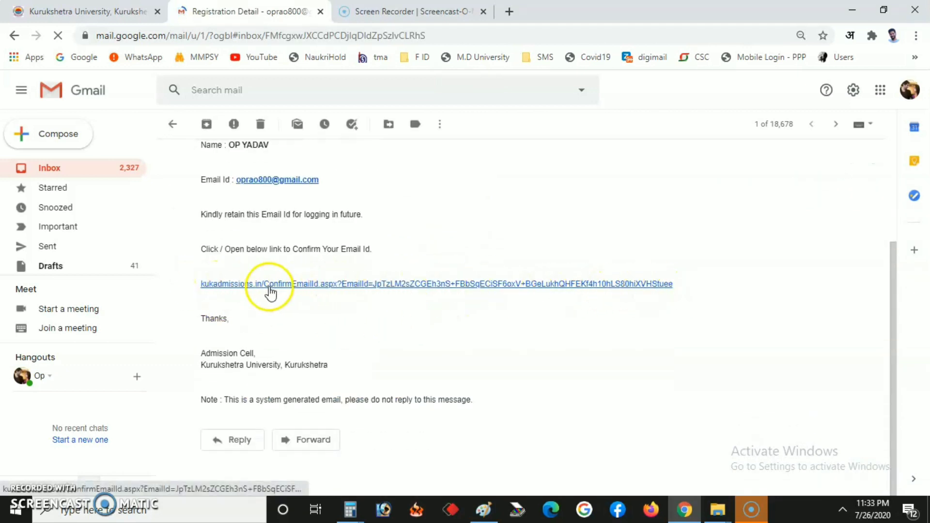
click(372, 286)
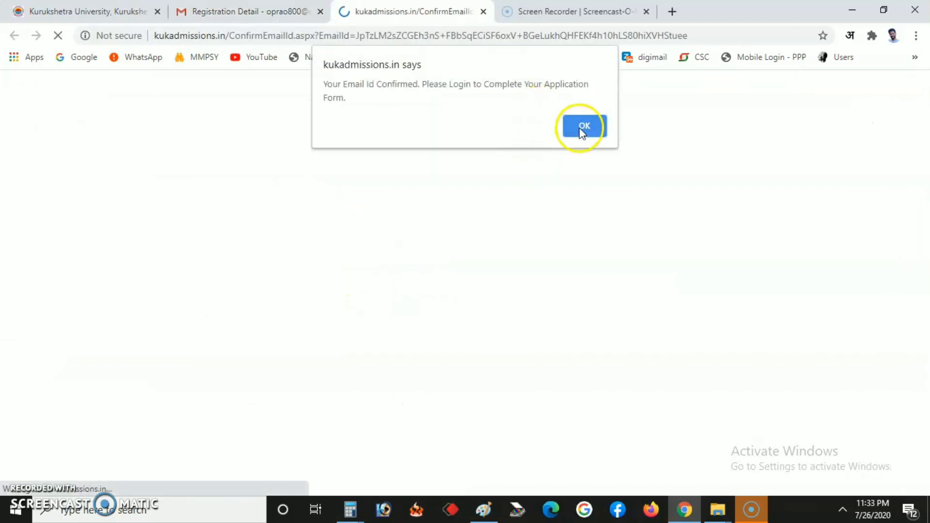
Step: Dismiss the e-mail confirmed notice and log in with the registered e-mail, password and captcha
click(584, 127)
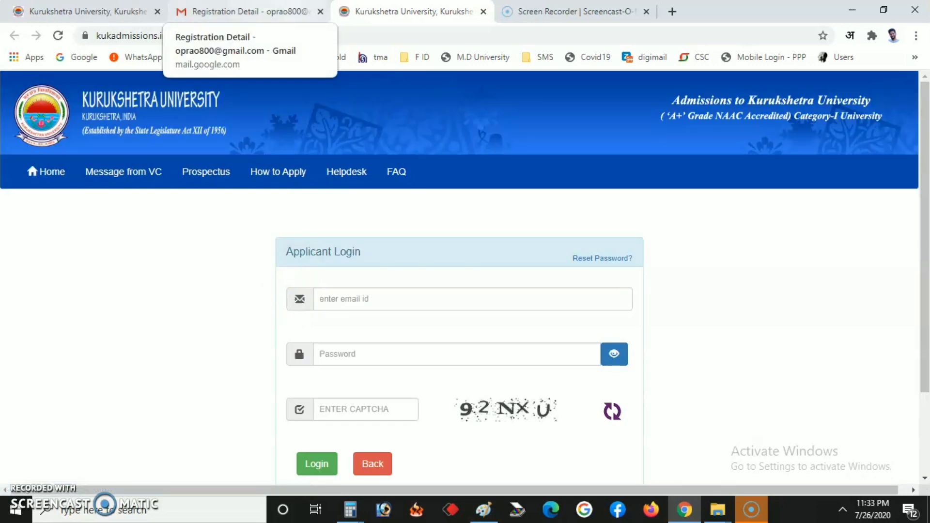
click(381, 298)
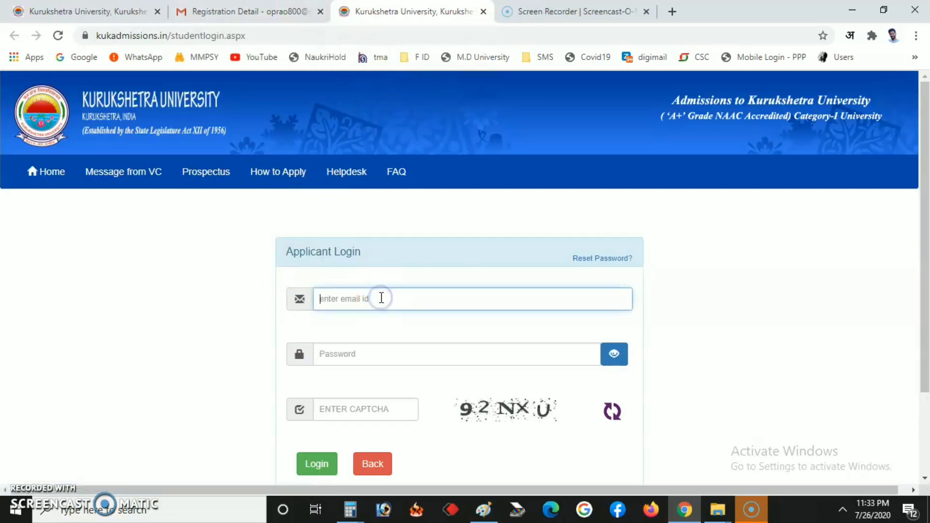
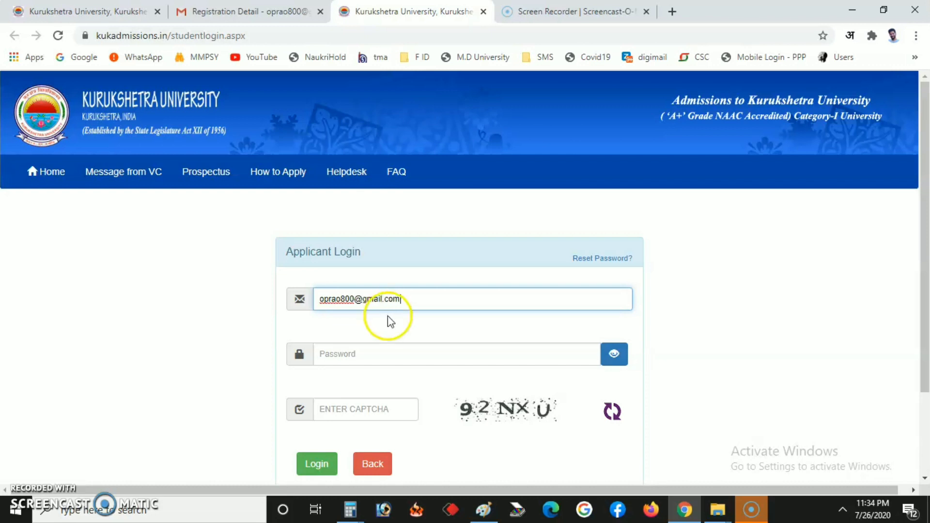
click(376, 361)
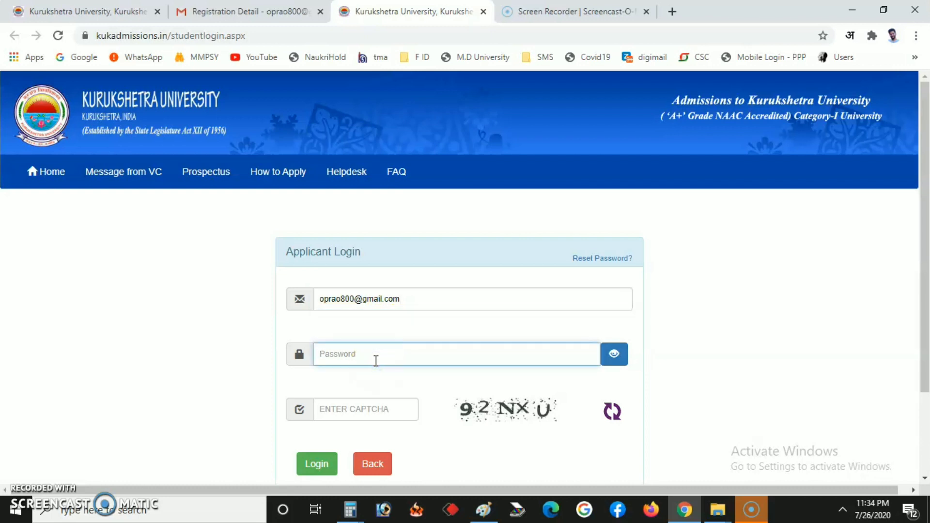
text(••)
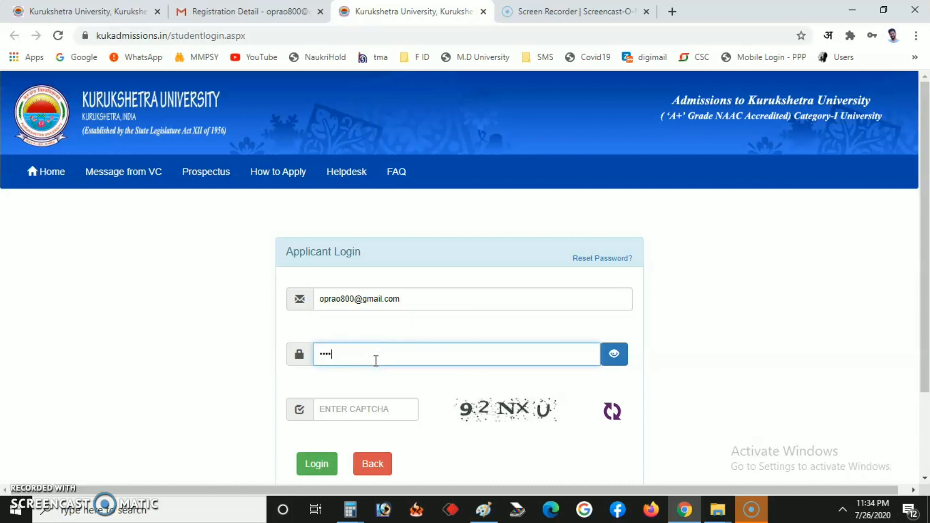
text(•••••••)
click(366, 406)
text(92NXU)
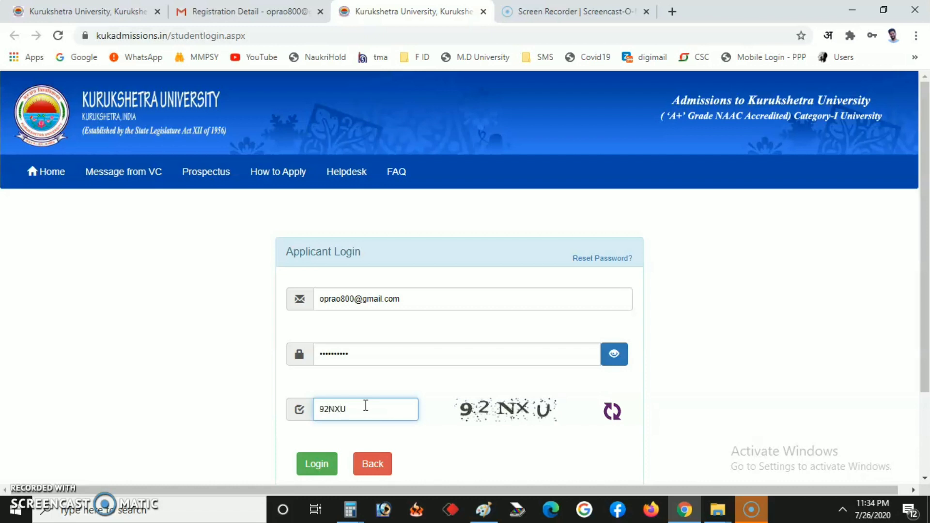
click(321, 469)
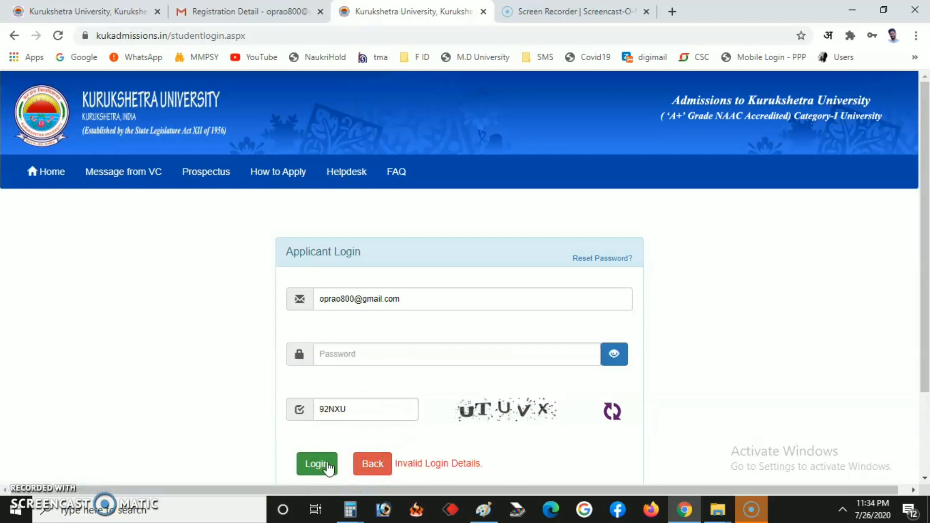
Step: After the invalid-login error, retype the cleared password and retry the login
click(331, 450)
click(322, 464)
click(363, 354)
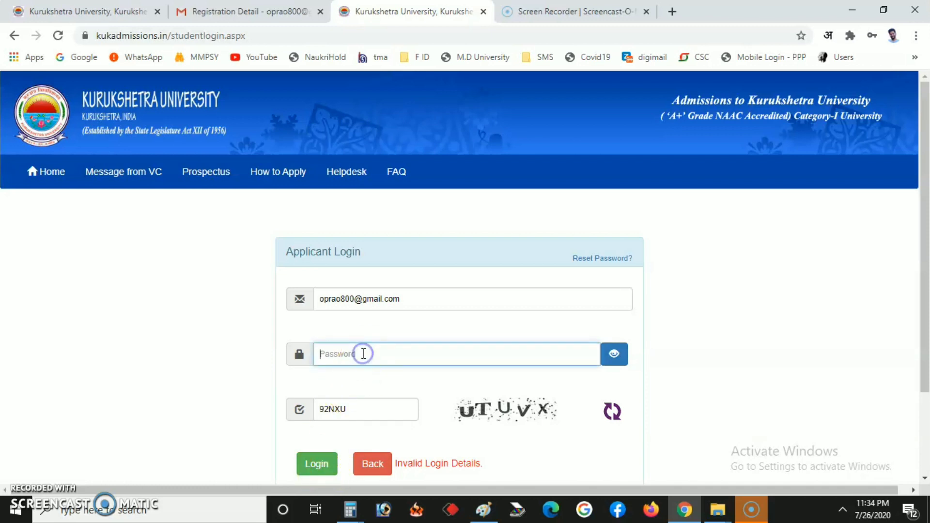
text(o)
click(317, 464)
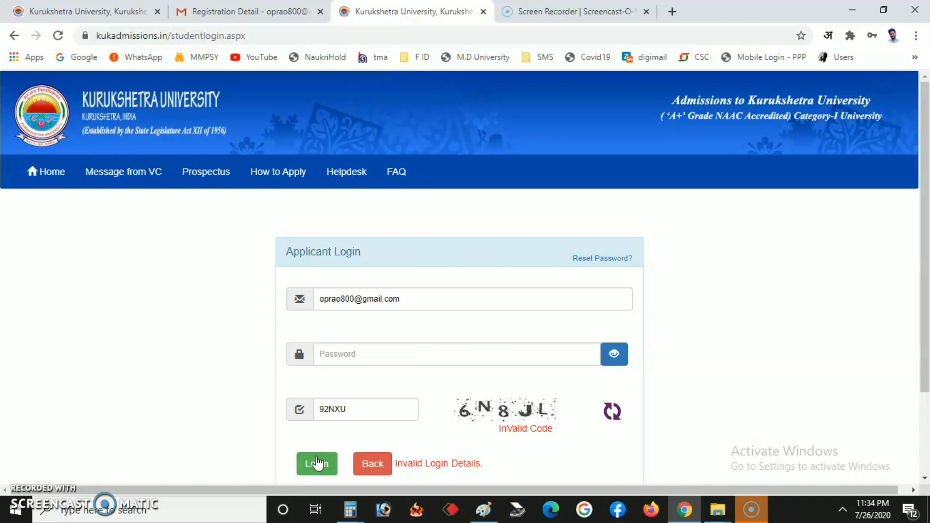
Step: Re-enter the password, replace the old captcha with the new code, and sign in
click(358, 354)
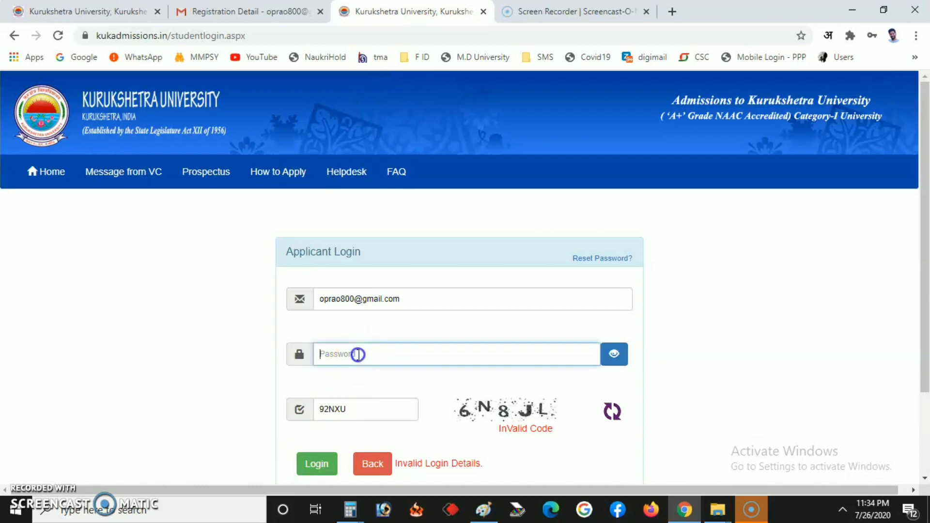
text(•)
drag(415, 404, 253, 432)
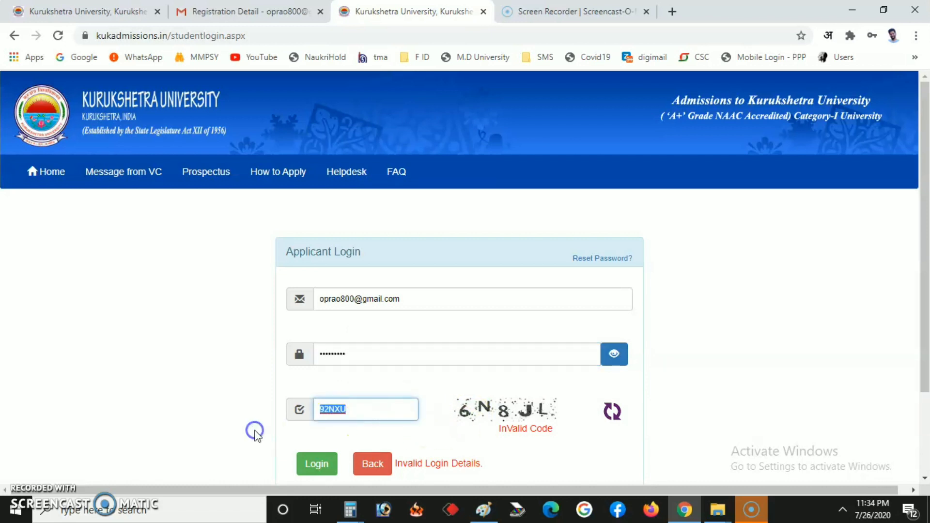
text(6N8JL)
click(315, 464)
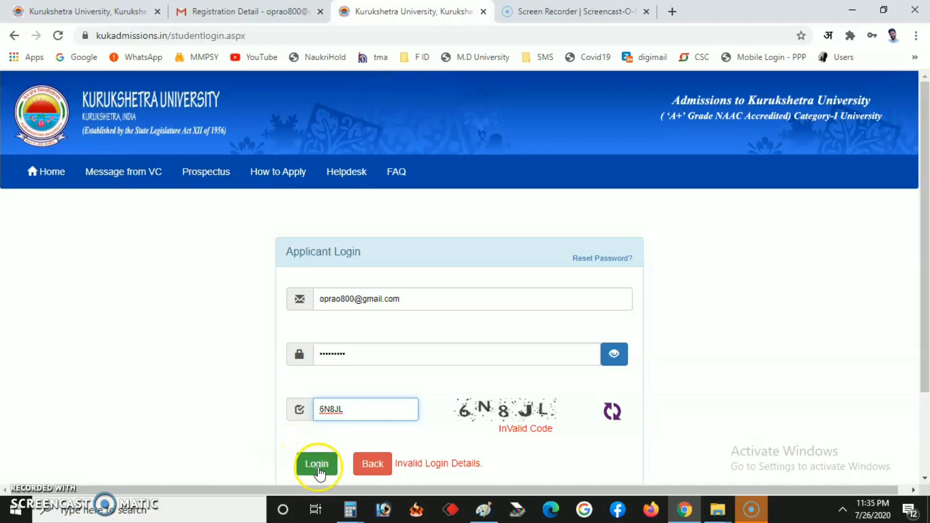
click(318, 468)
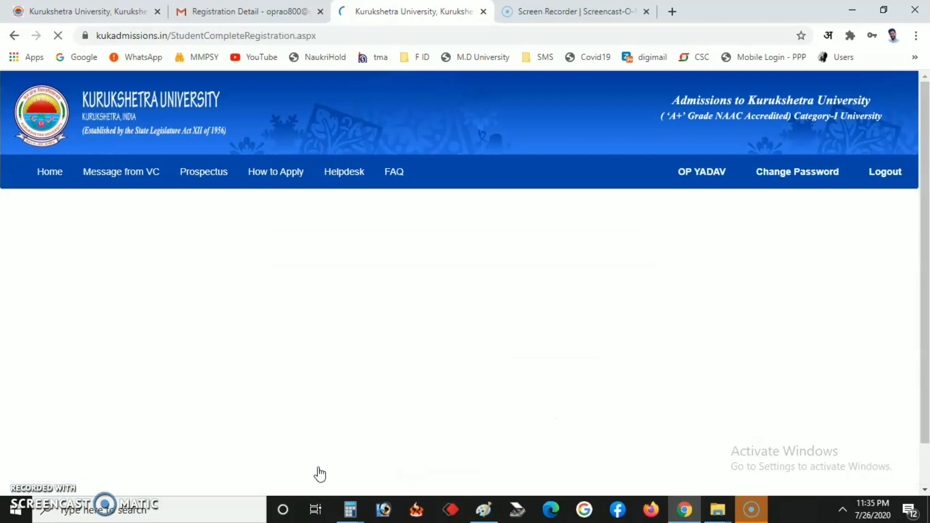
Step: Enter the father's and mother's names, correcting a typo in the mother's name
scroll(369, 339, down, 4)
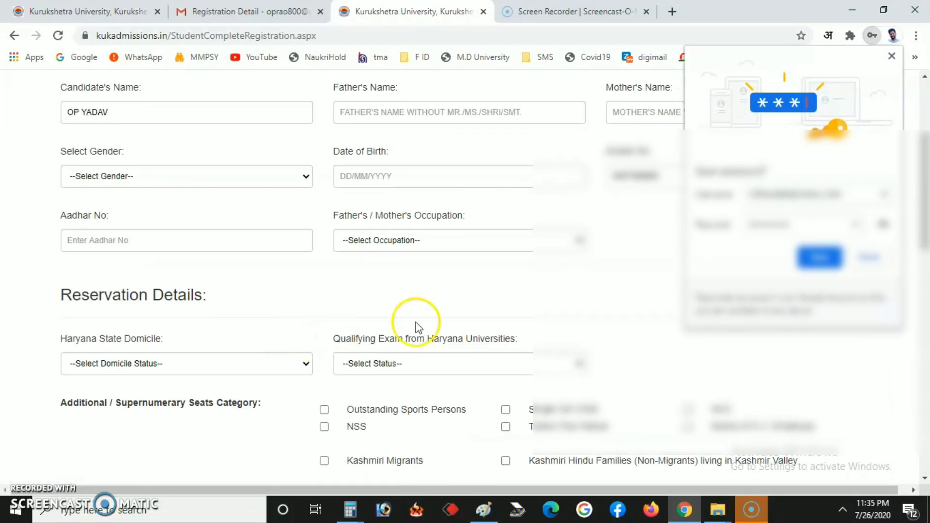
scroll(775, 339, up, 4)
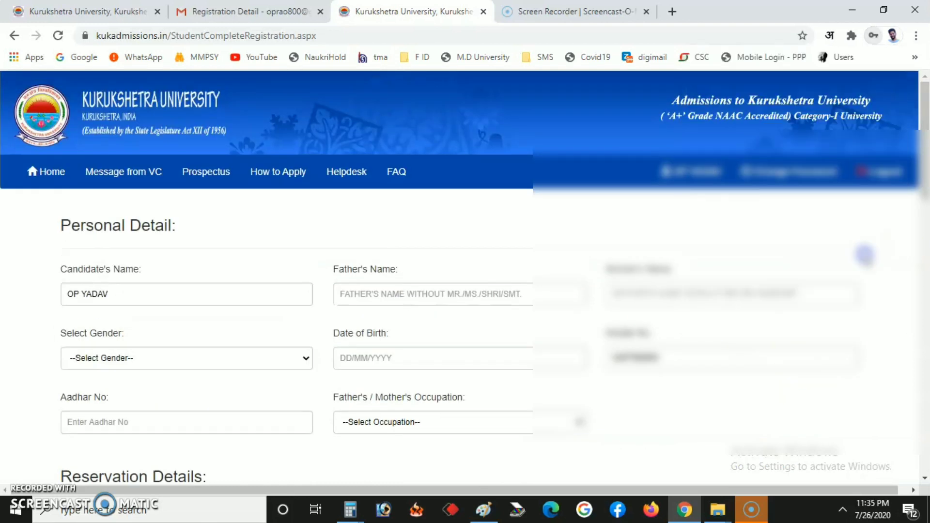
click(352, 298)
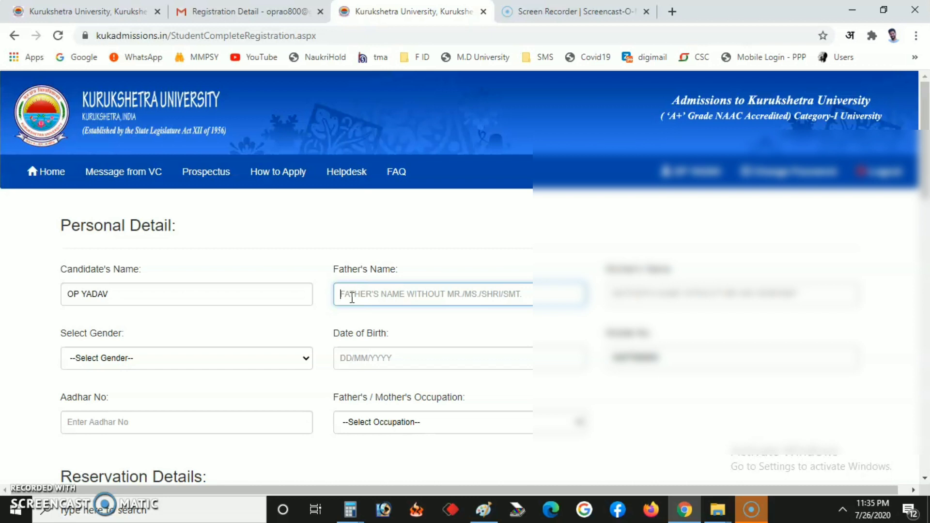
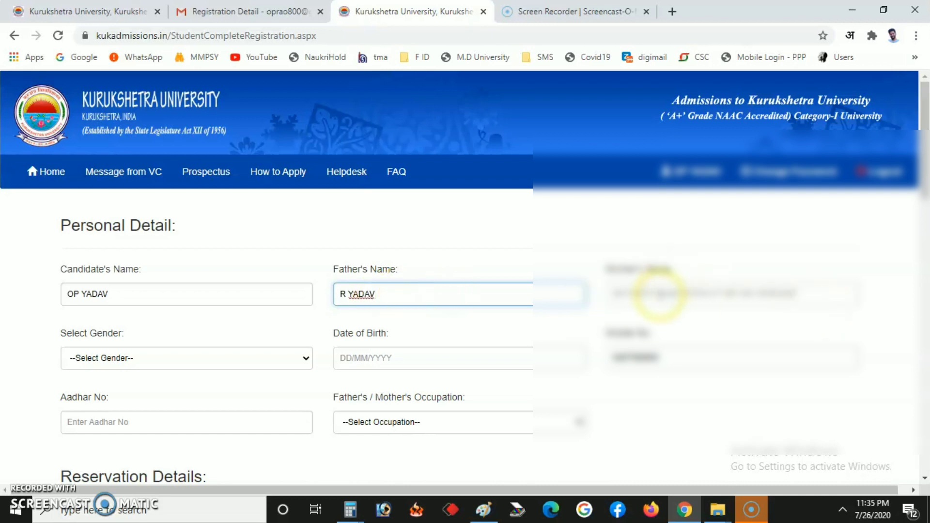
click(659, 293)
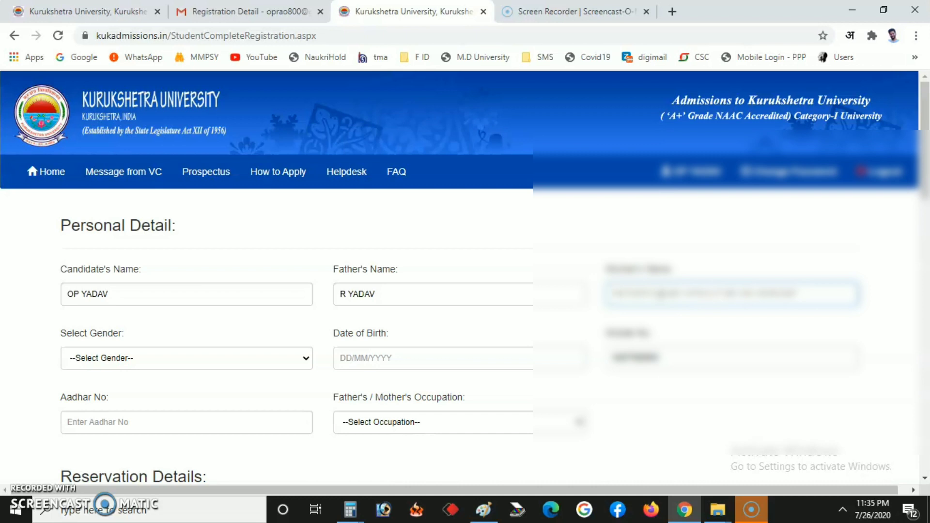
text(RAM)
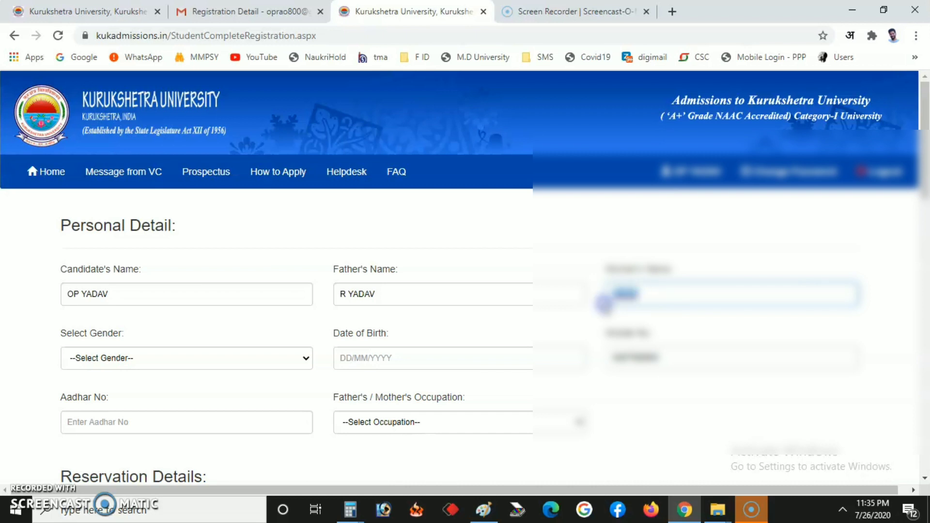
key(BackSpace)
key(BackSpace)
text(ADHA)
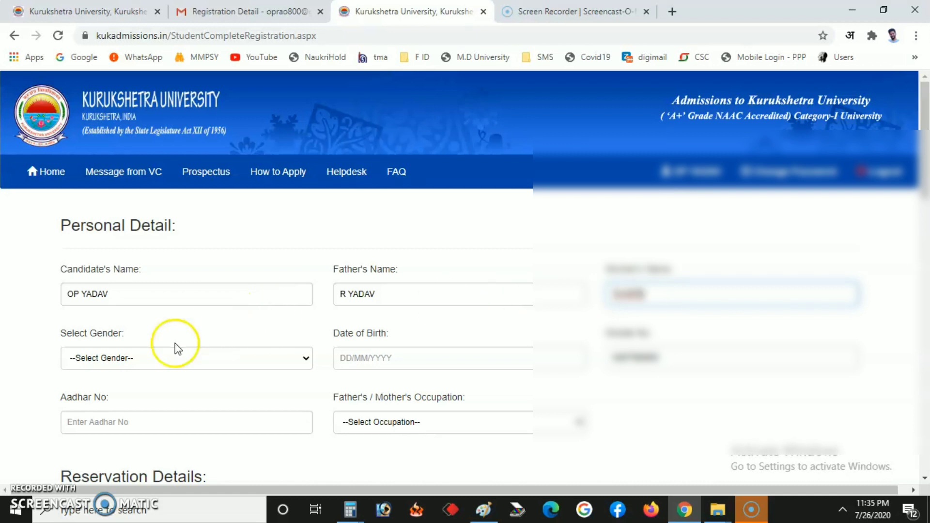
Step: Set gender to Male and enter the date of birth
click(151, 358)
click(131, 396)
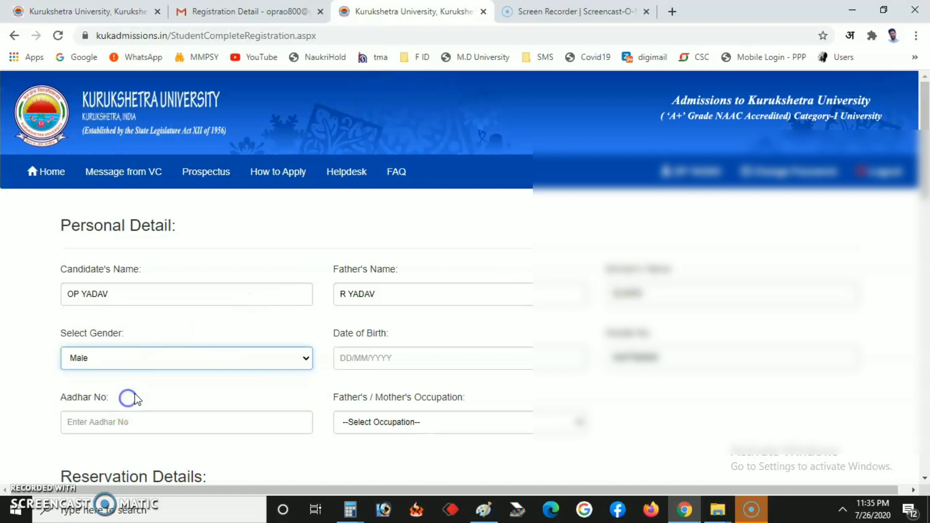
click(354, 357)
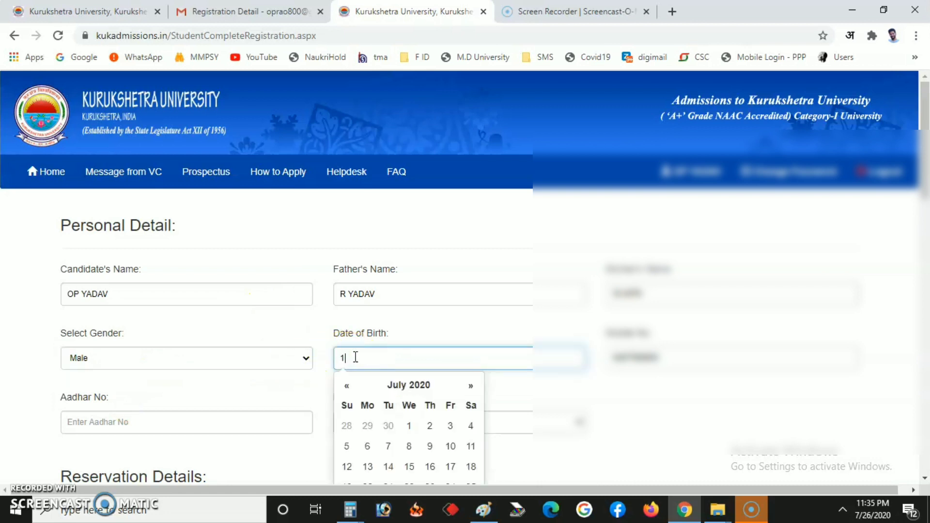
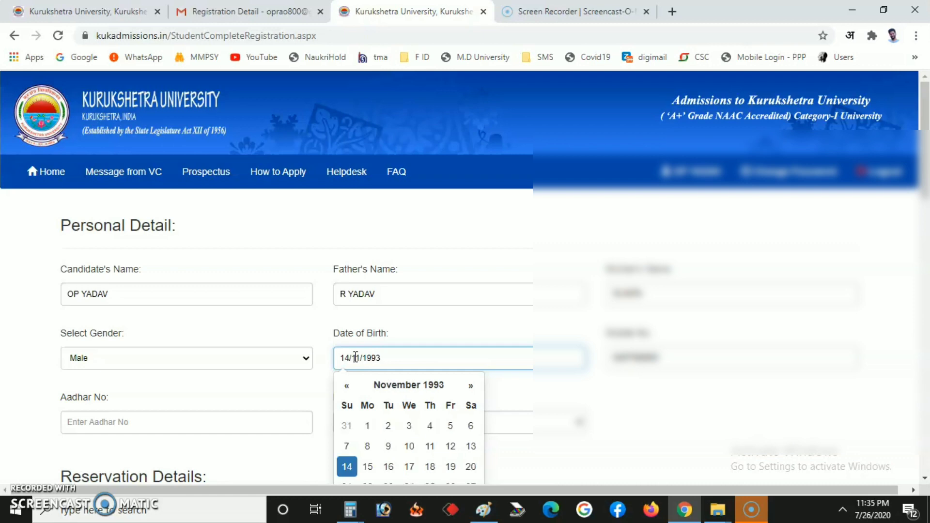
click(643, 419)
Step: Enter the Aadhaar number and choose Agriculture as the parent's occupation
scroll(276, 315, down, 3)
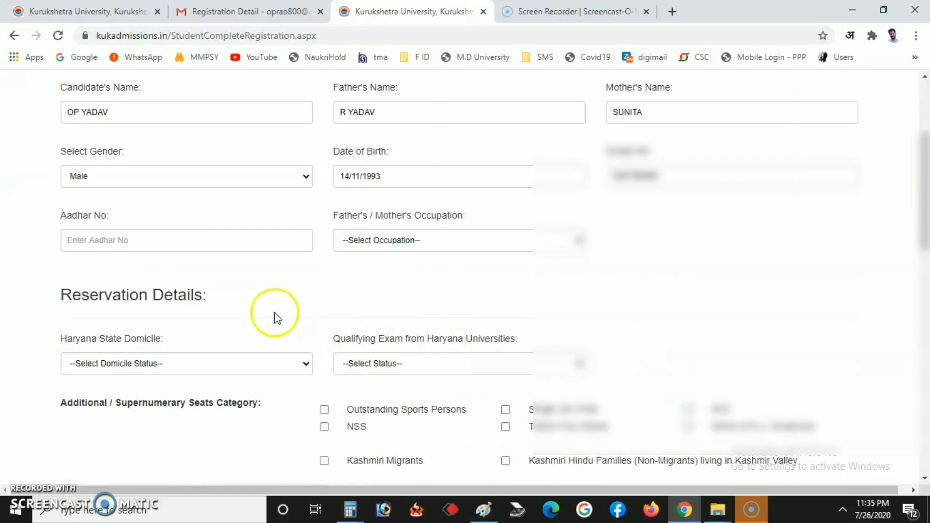
click(93, 245)
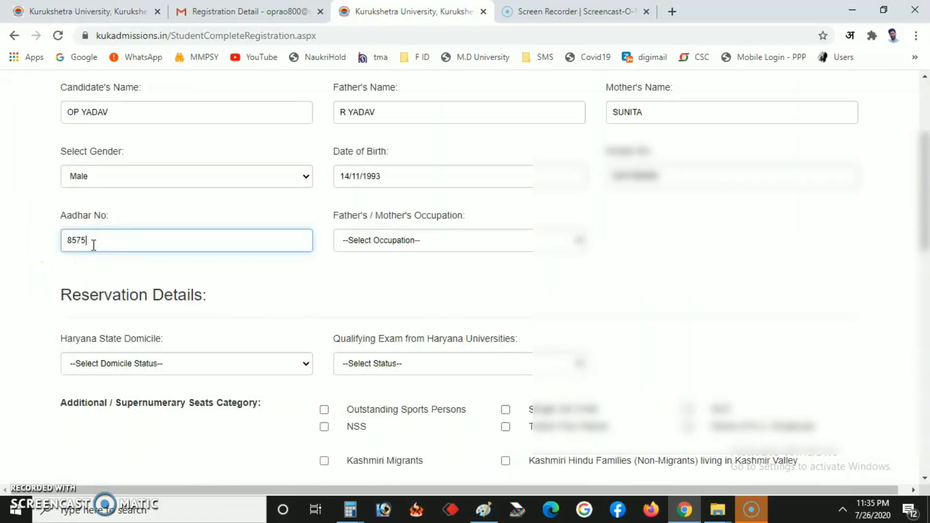
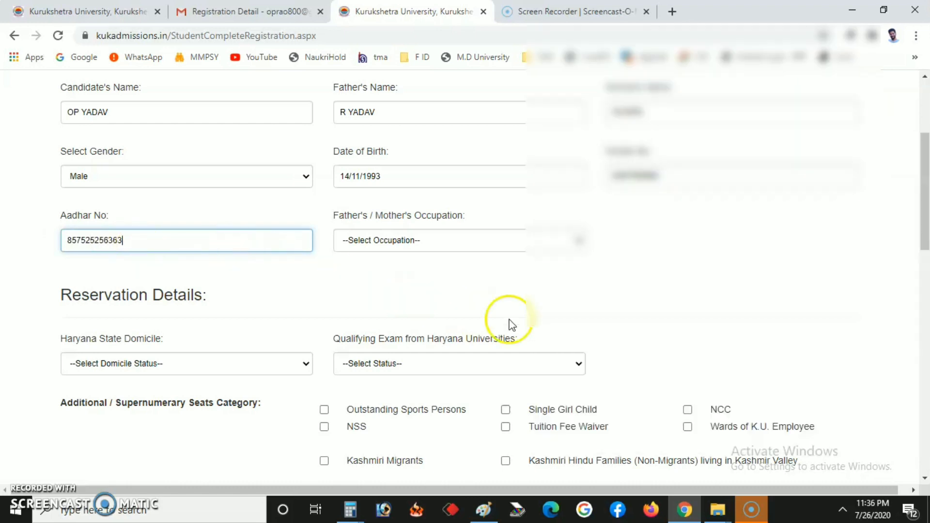
click(514, 295)
click(458, 248)
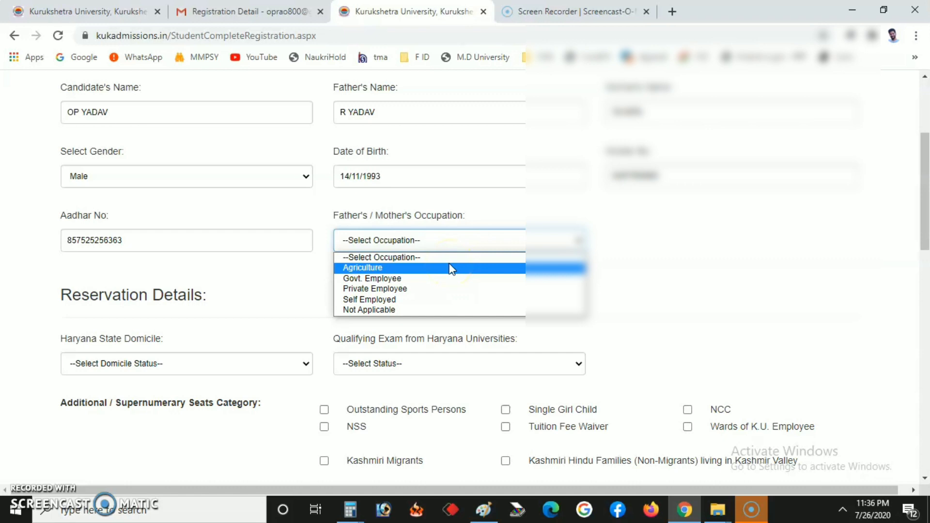
click(451, 268)
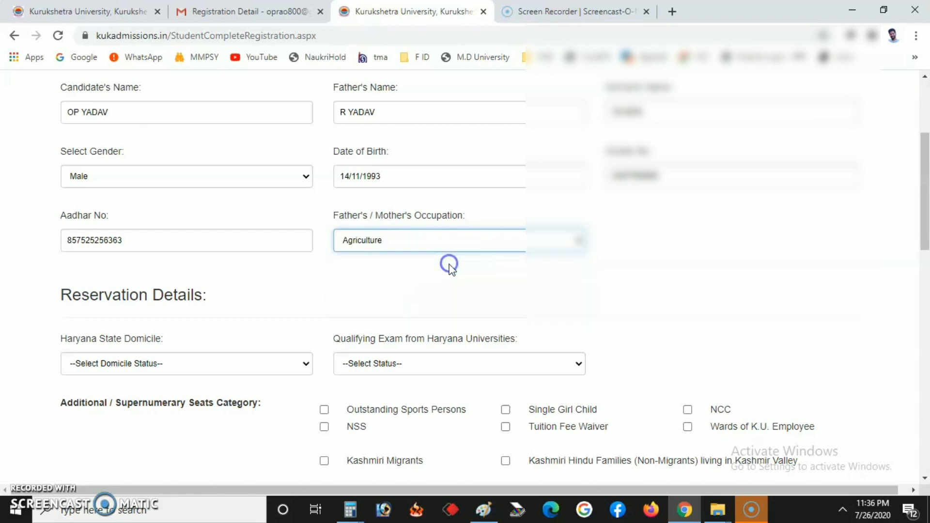
scroll(432, 297, down, 3)
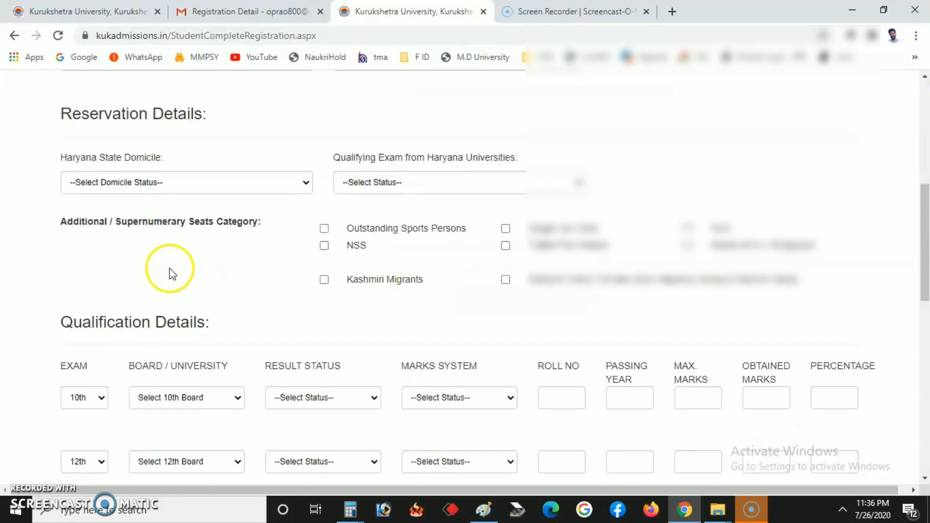
Step: Answer Yes for Haryana domicile and Yes for qualifying exam from Haryana
scroll(167, 274, up, 3)
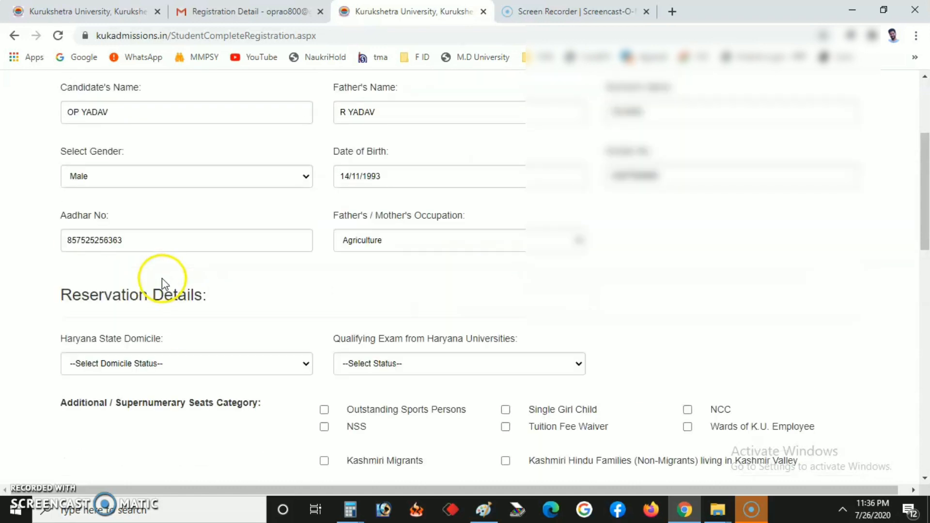
click(156, 364)
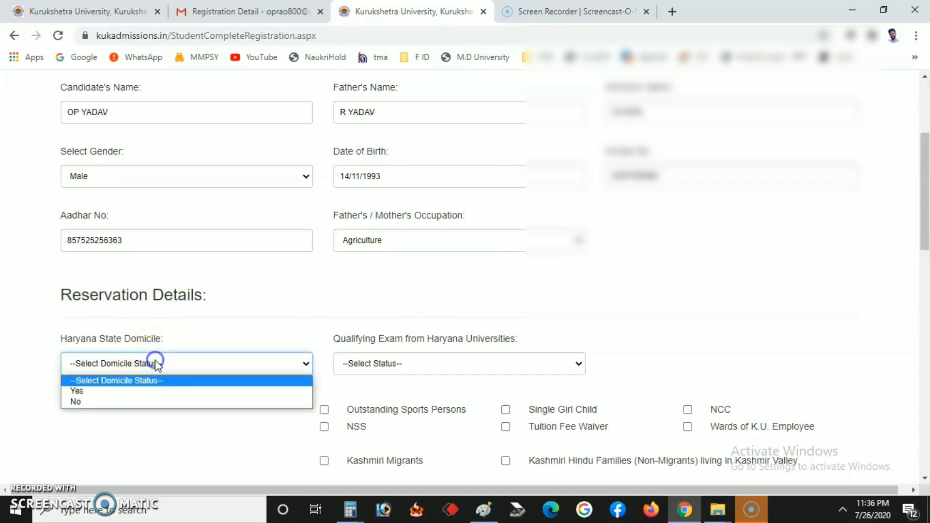
click(149, 393)
scroll(310, 291, down, 3)
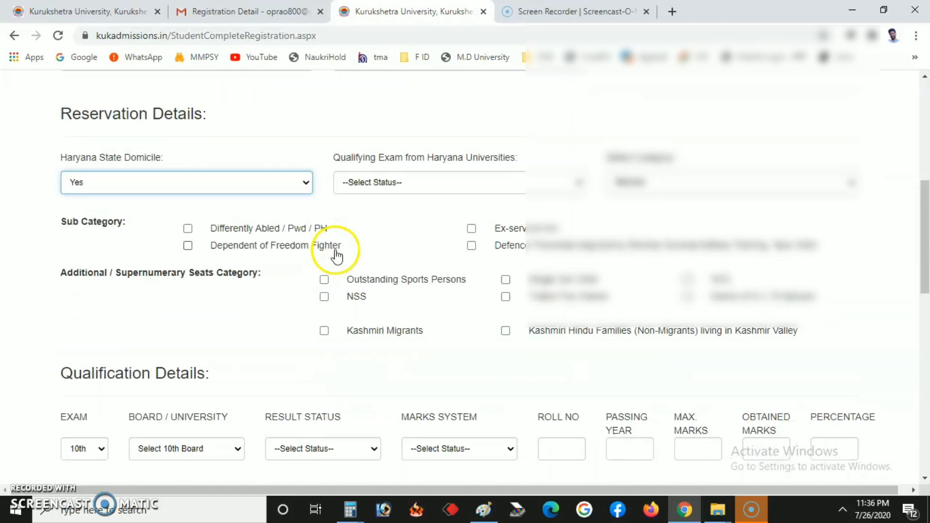
click(387, 198)
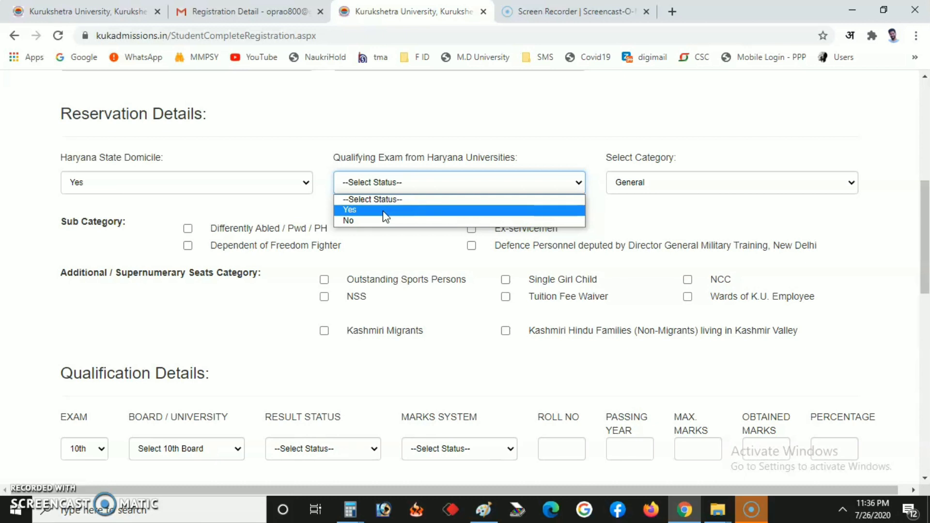
click(384, 212)
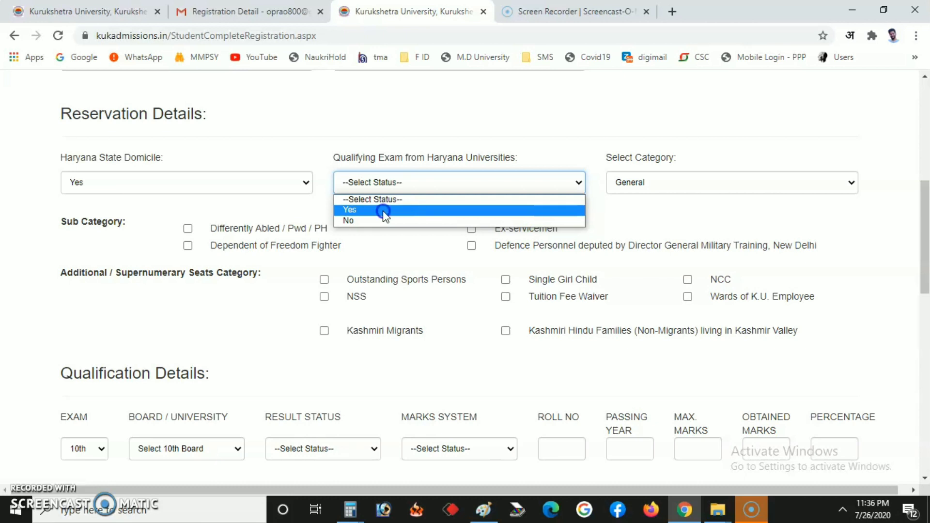
click(692, 206)
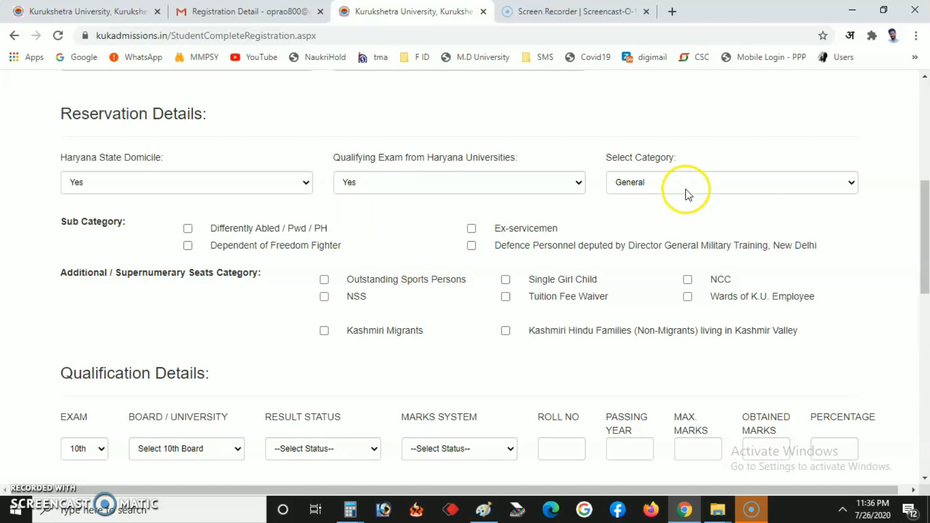
Step: Set category to BCB, gross income to Upto 6 Lac Rupees, and tick NCC
click(677, 188)
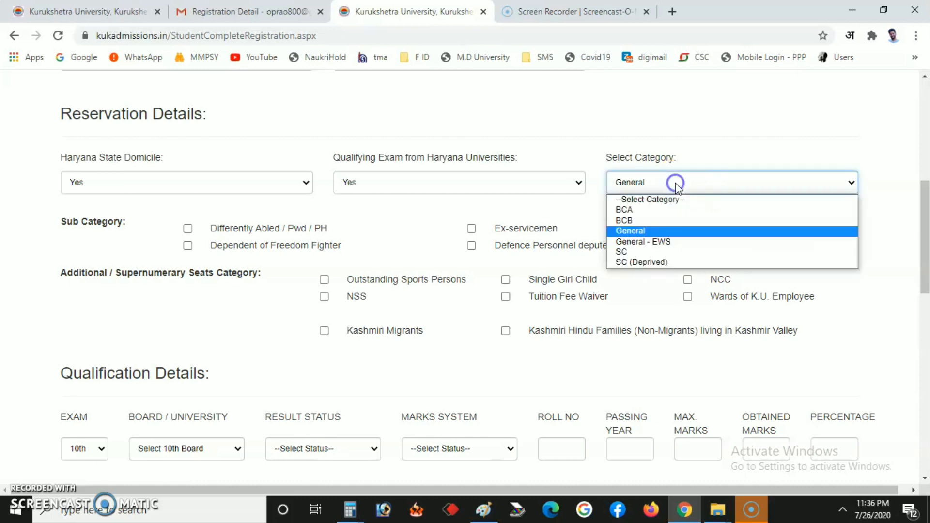
click(639, 222)
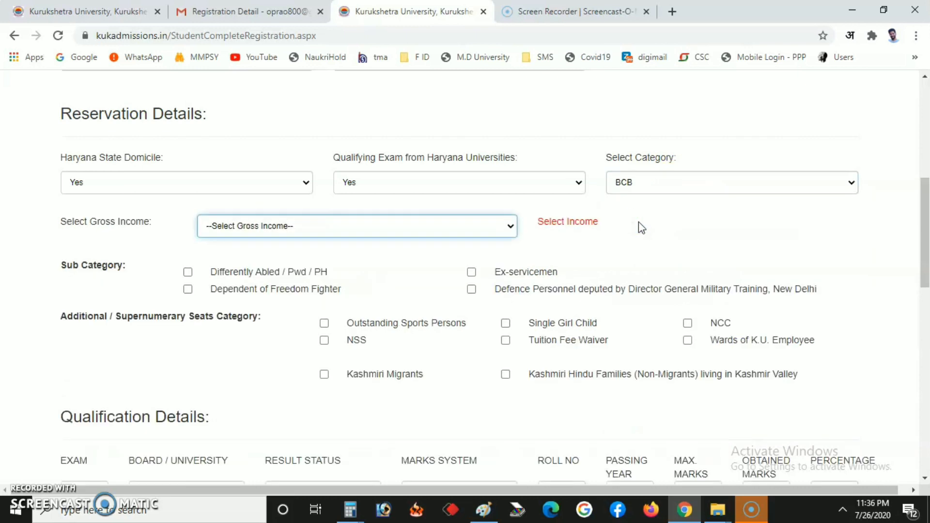
click(308, 225)
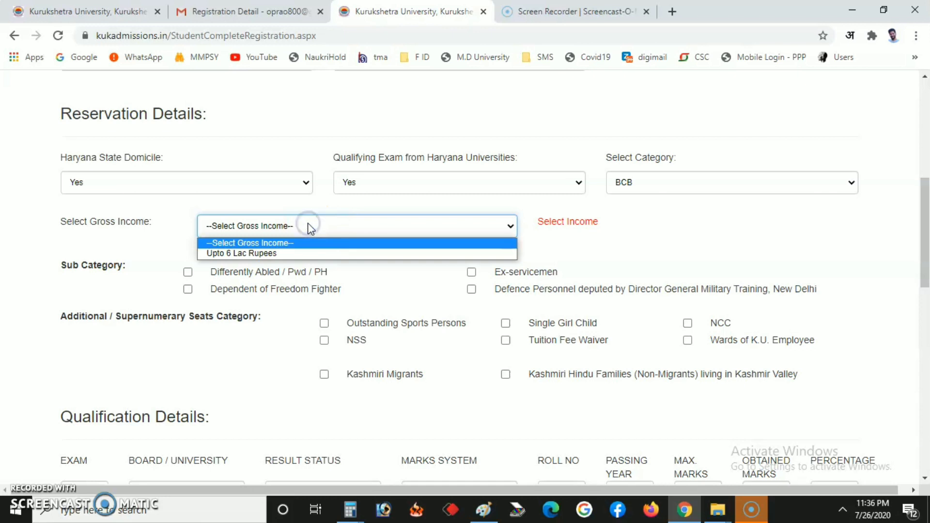
click(301, 255)
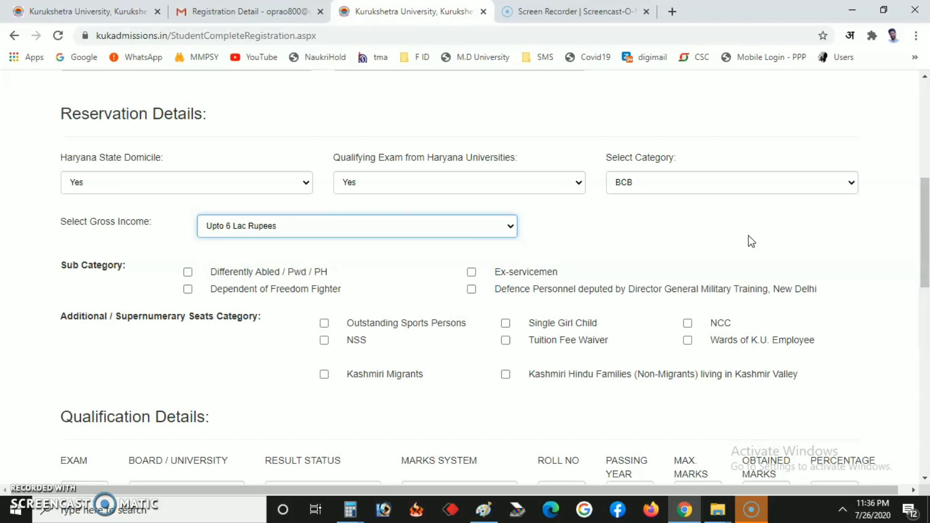
click(728, 232)
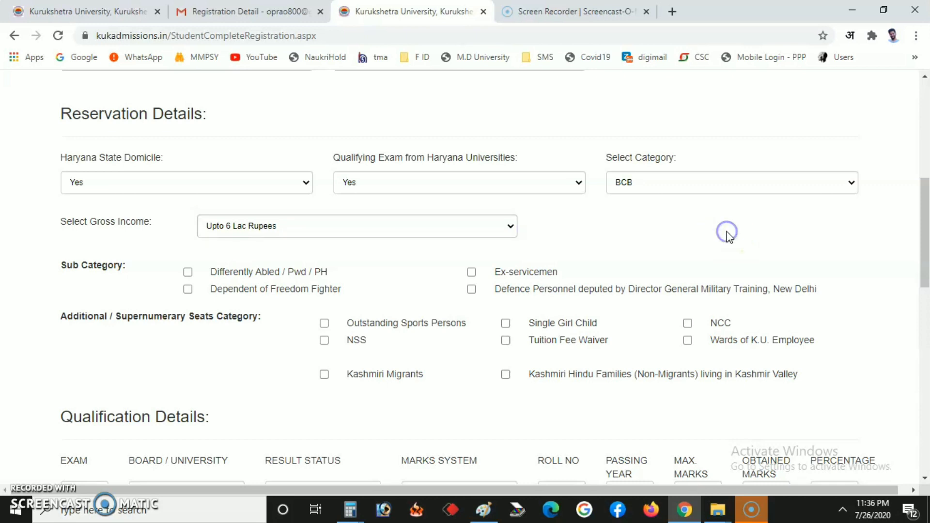
click(326, 249)
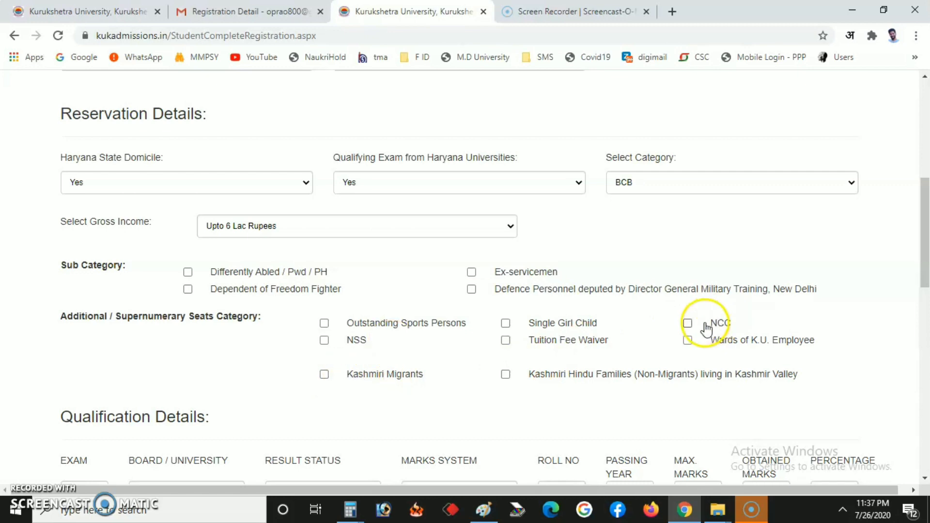
click(687, 323)
scroll(637, 311, down, 4)
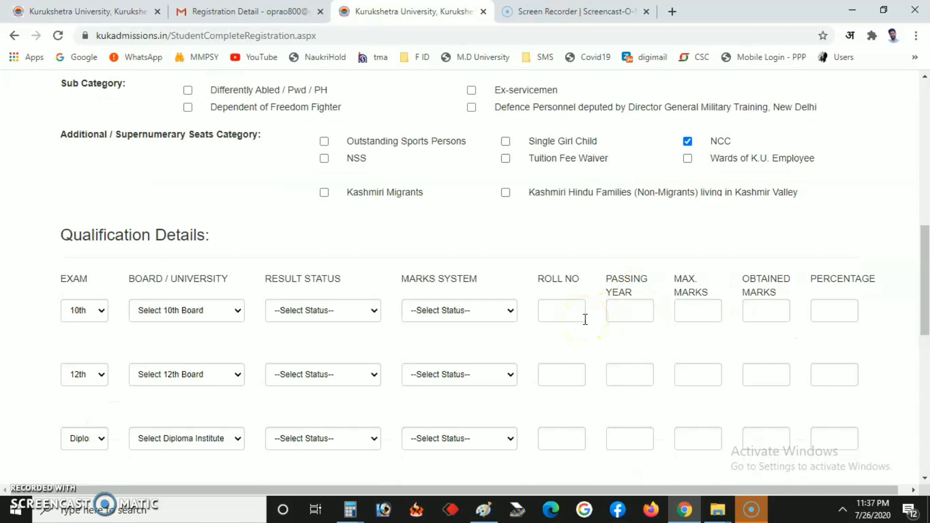
Step: Set the 10th row to BOARD OF SECONDARY EDUCATION, Qualified, and Percentage marks system
scroll(585, 319, down, 4)
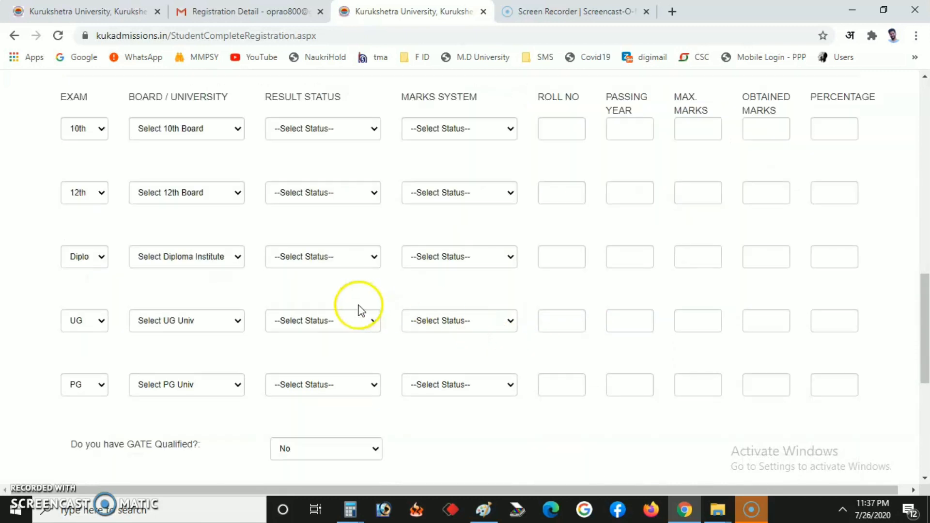
click(181, 136)
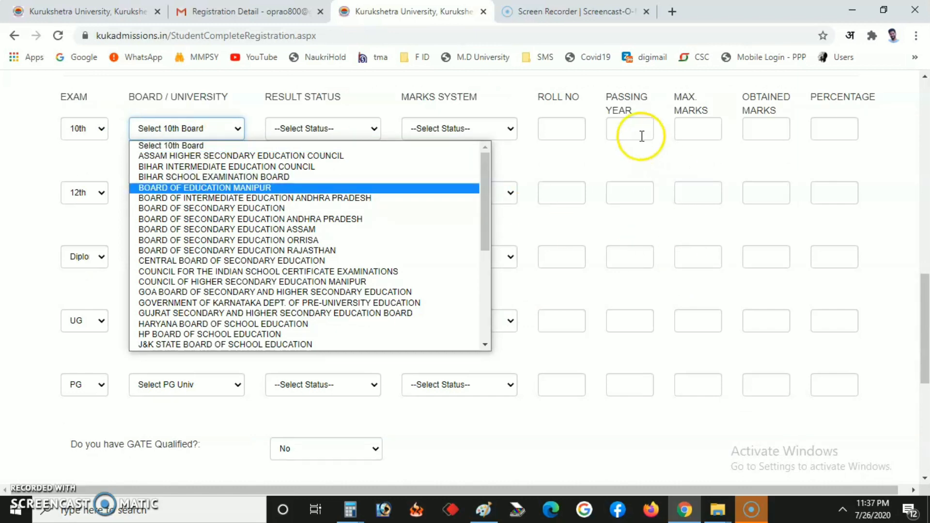
click(630, 159)
click(194, 128)
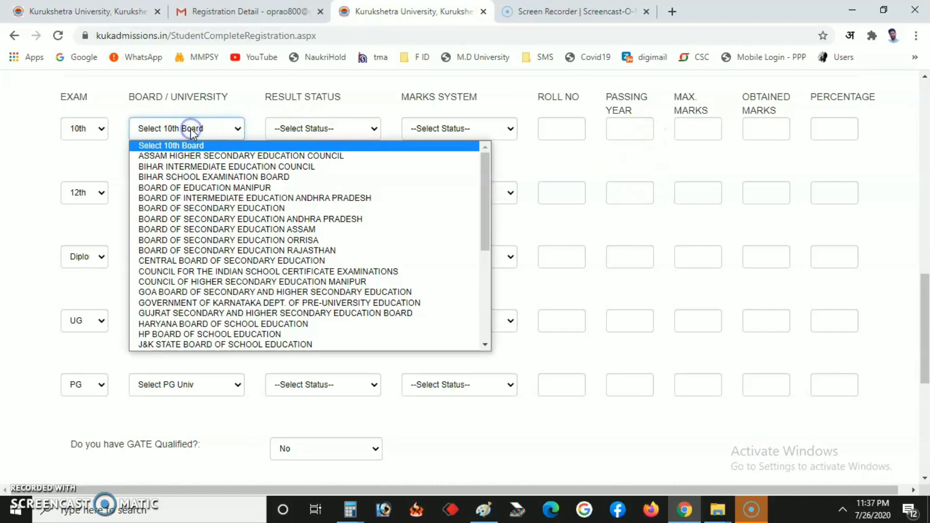
click(256, 211)
click(307, 129)
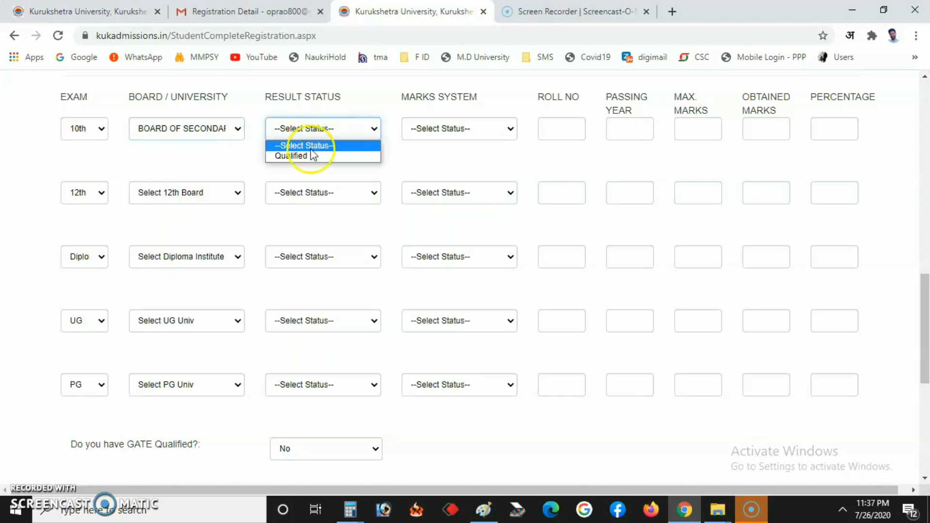
click(309, 156)
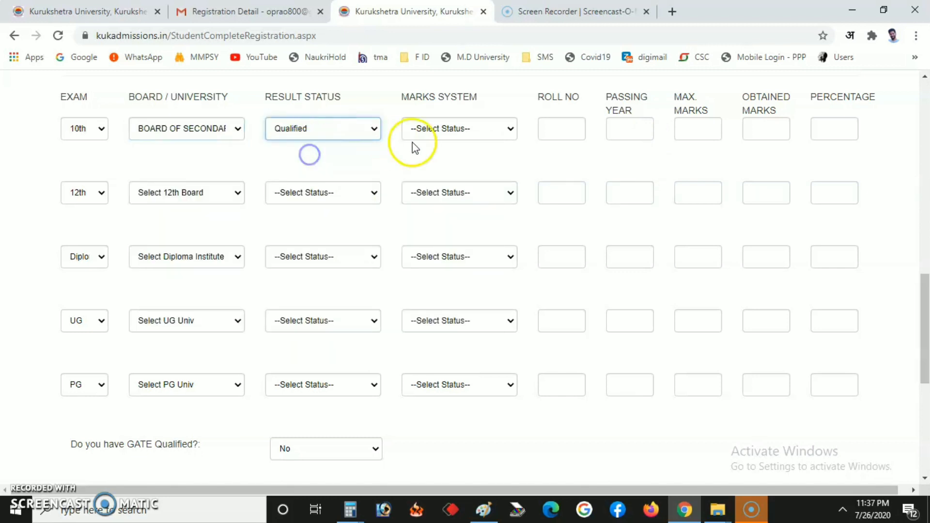
click(436, 129)
click(432, 156)
Step: Fill the 10th roll number, passing year 2010, max marks 500 and obtained 450
click(556, 138)
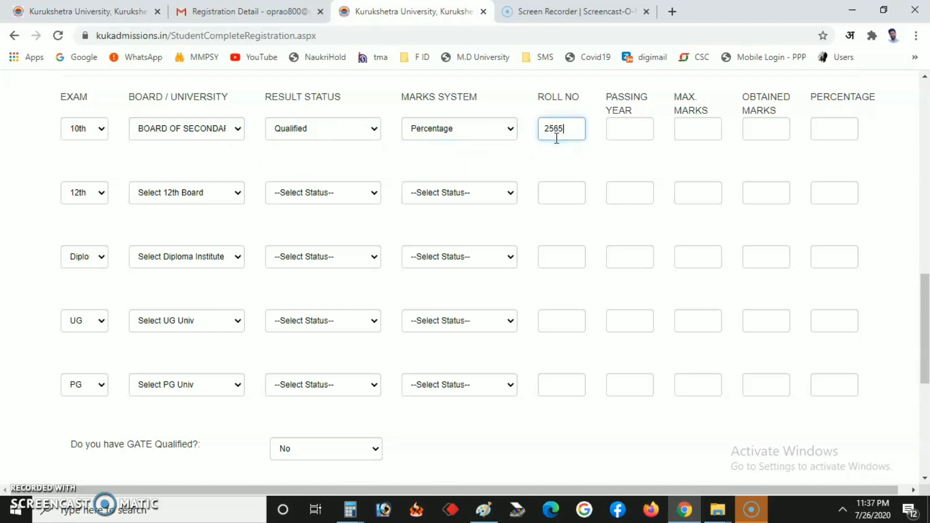
click(623, 129)
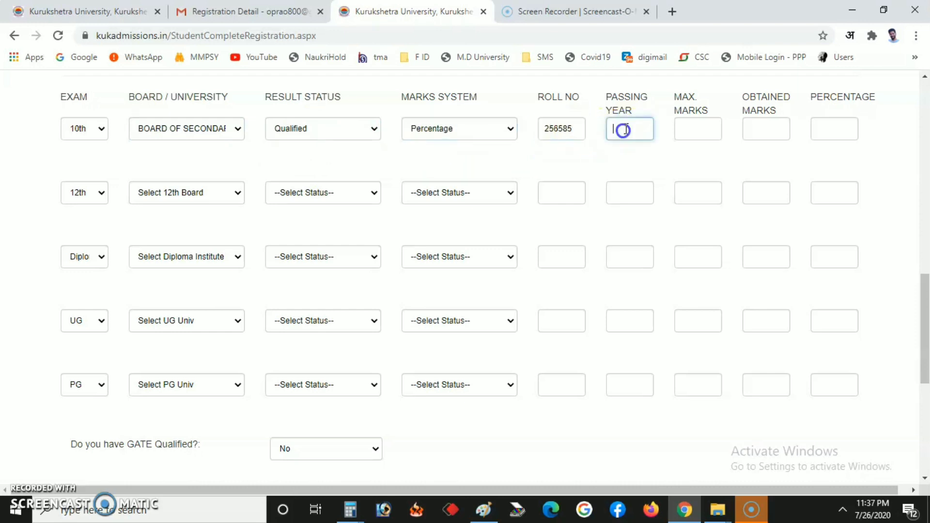
text(2010)
click(698, 127)
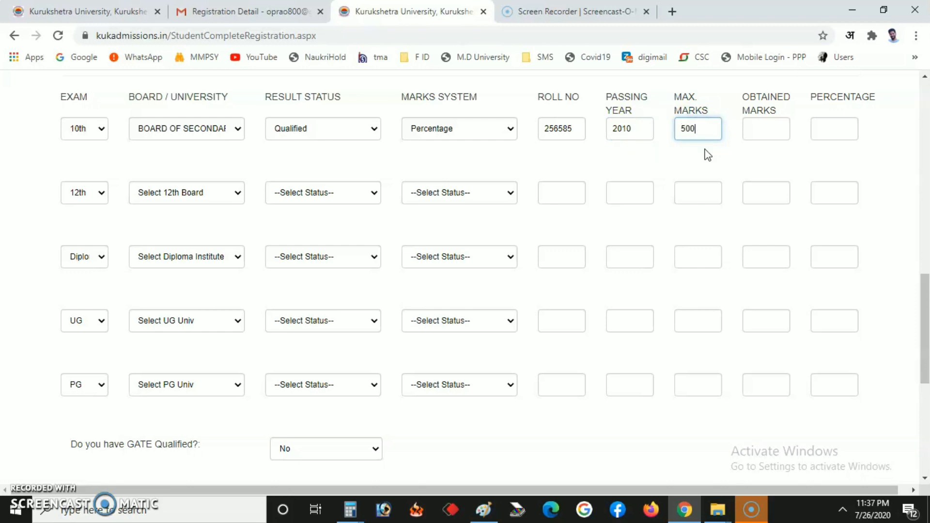
click(762, 121)
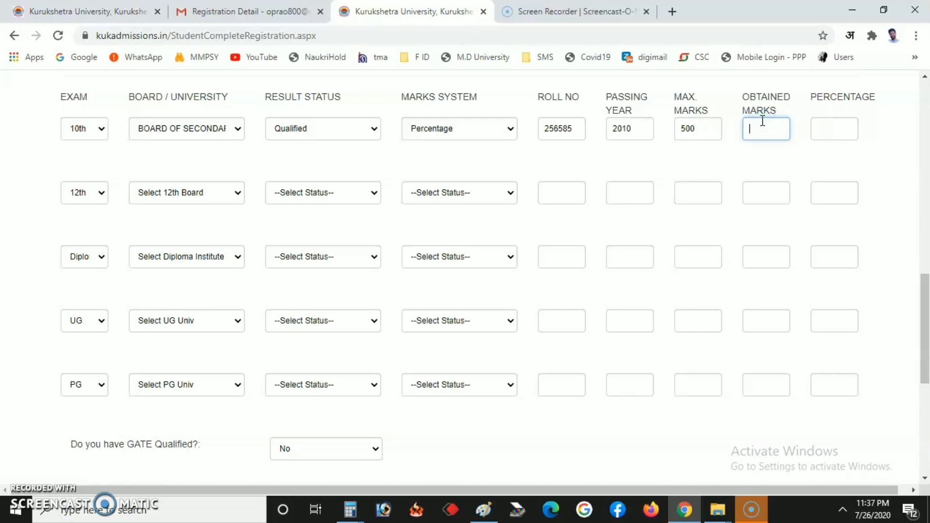
text(450)
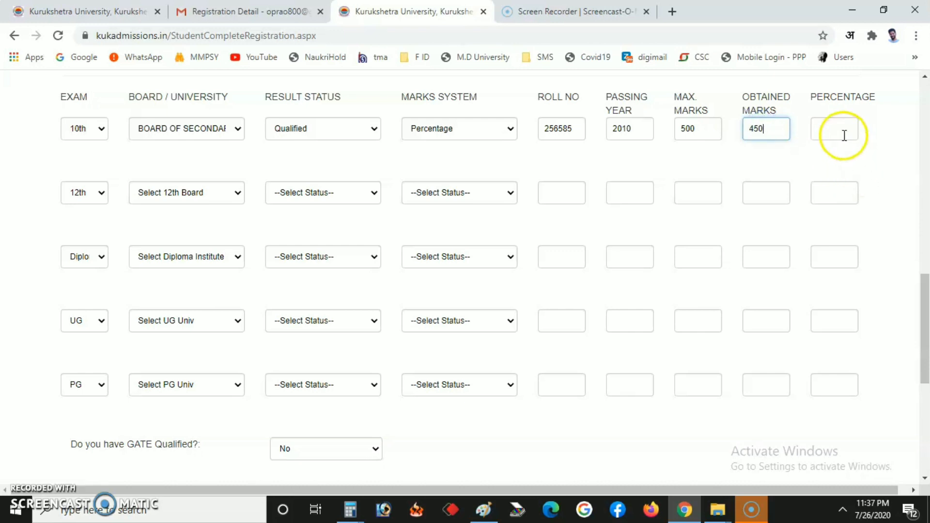
click(843, 128)
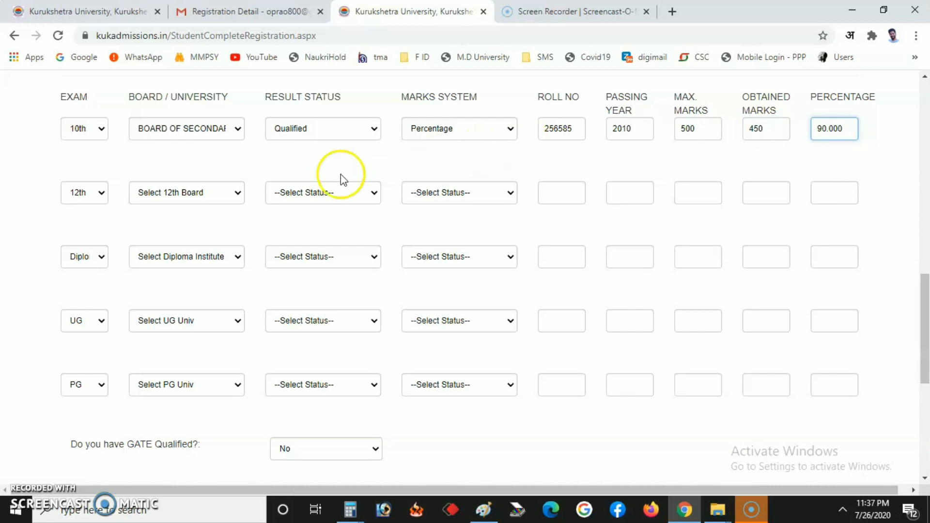
click(201, 194)
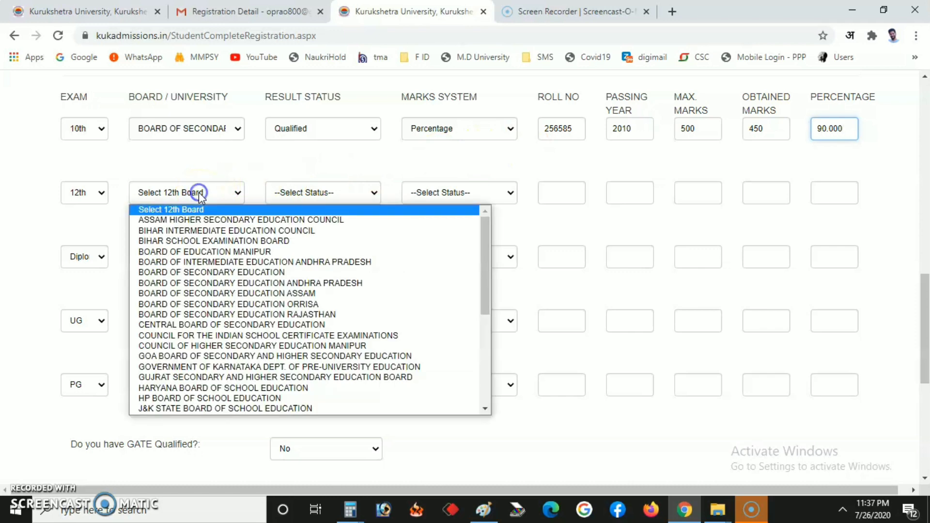
Step: Set the 12th row to BOARD OF SECONDARY EDUCATION, Qualified, and Percentage marks system
click(198, 271)
click(304, 194)
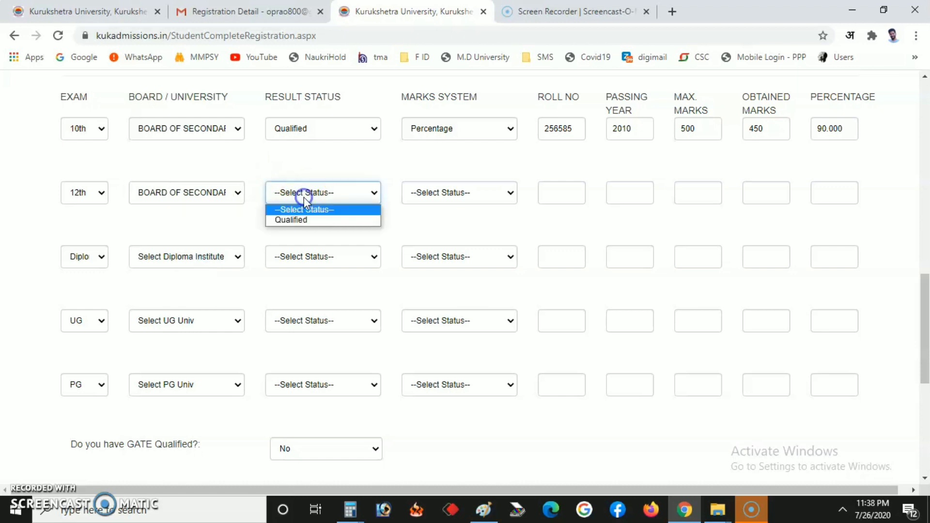
click(304, 219)
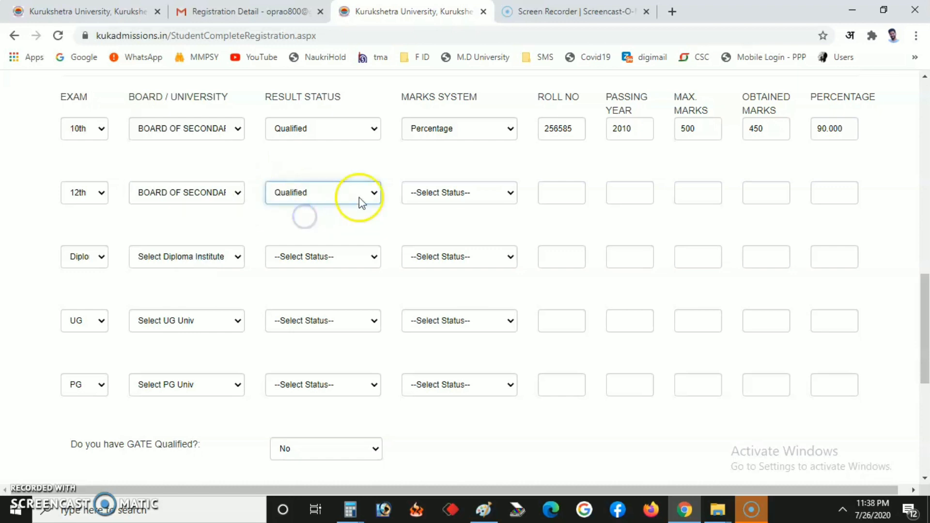
click(439, 196)
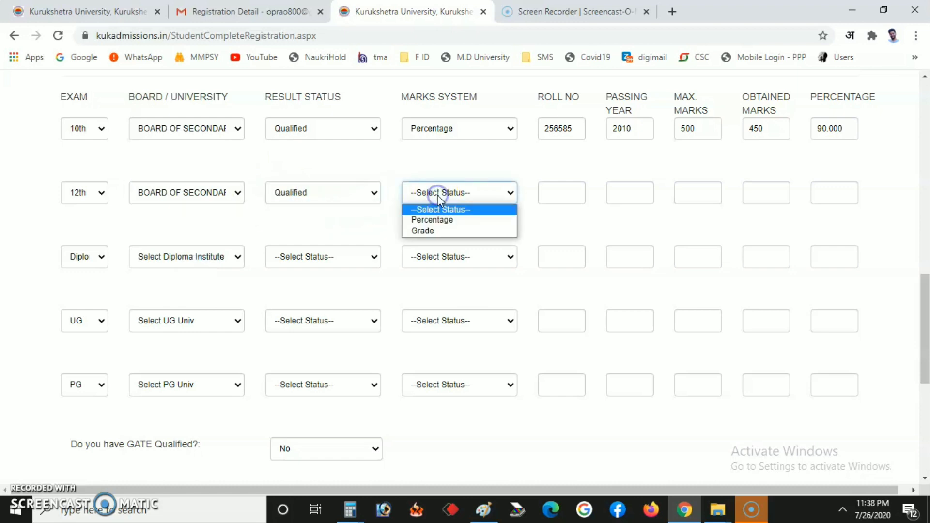
click(435, 221)
Step: Enter the 12th roll number, year 2012, 500 max and 495 obtained, giving 99.000 percent
click(550, 198)
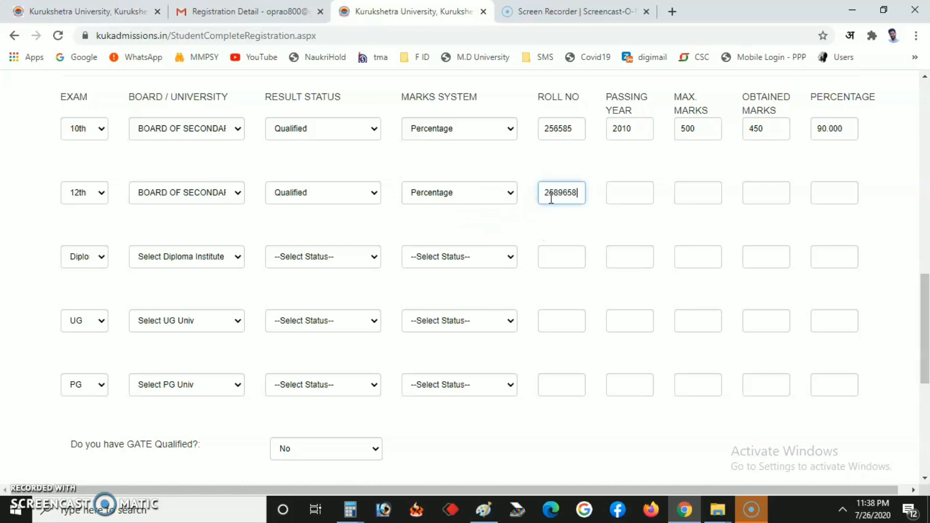
click(614, 194)
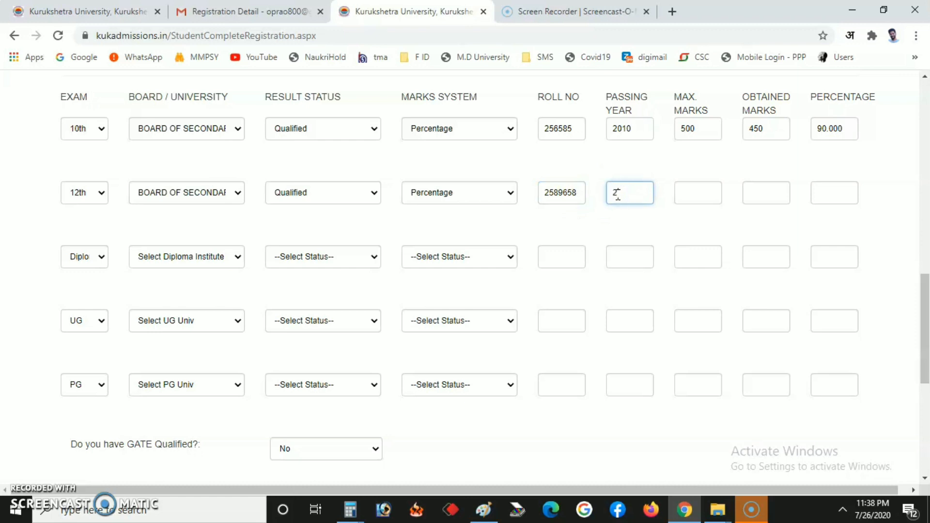
click(693, 188)
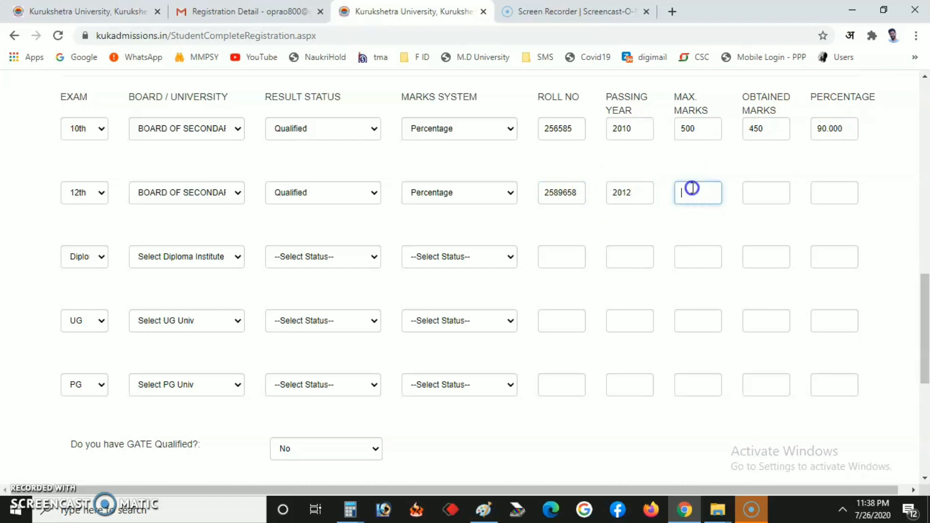
text(500)
click(768, 189)
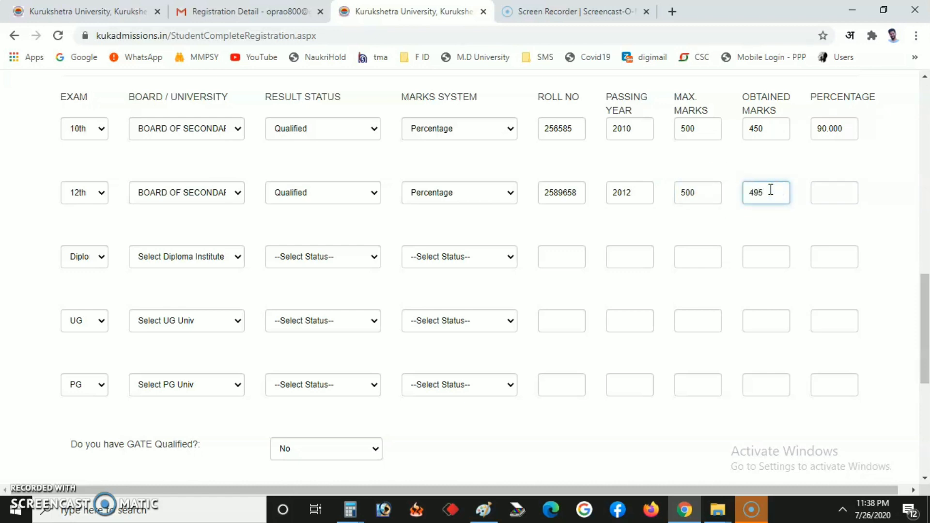
click(829, 189)
click(771, 253)
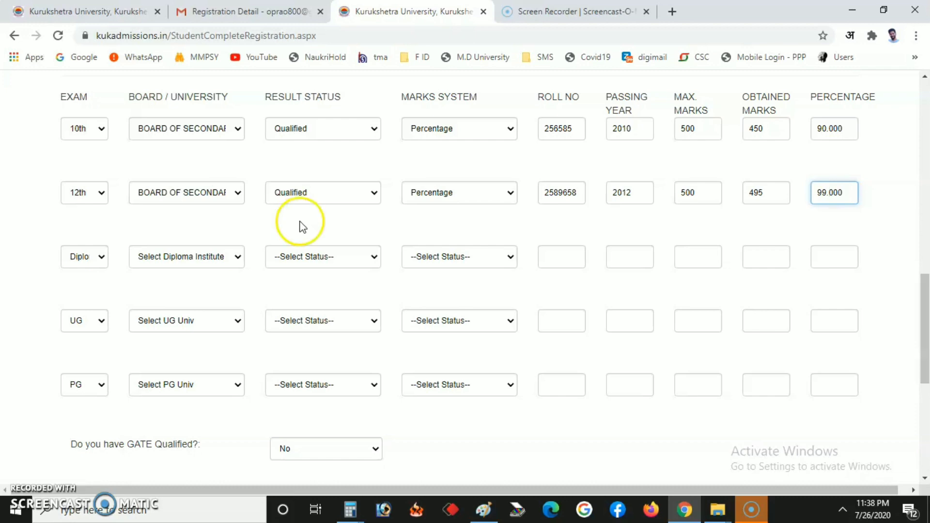
Step: Check the UG marks system and result status options, leaving them unchanged
scroll(293, 233, down, 7)
scroll(270, 245, up, 7)
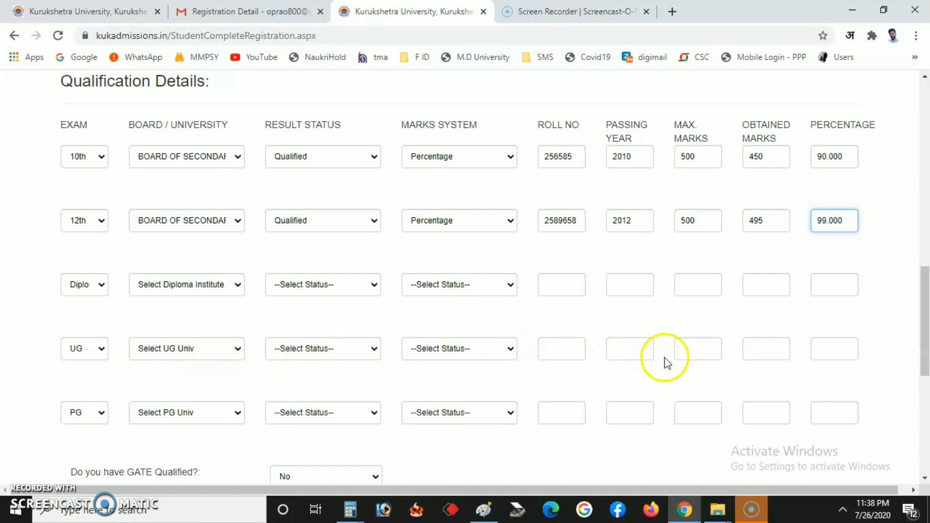
click(499, 353)
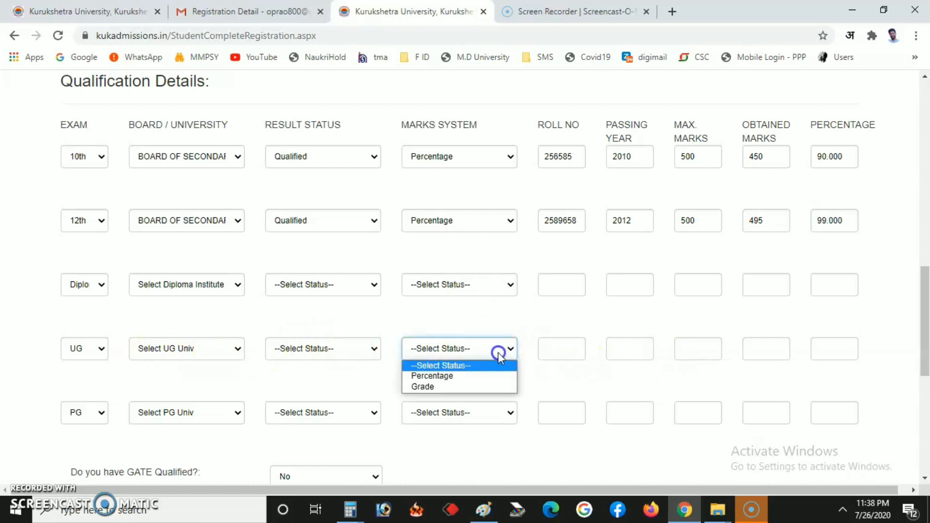
click(274, 354)
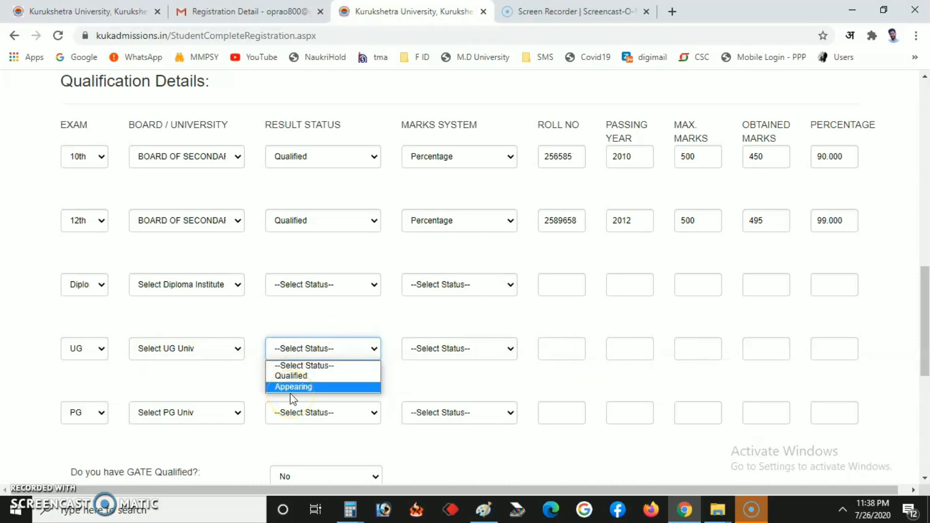
click(473, 375)
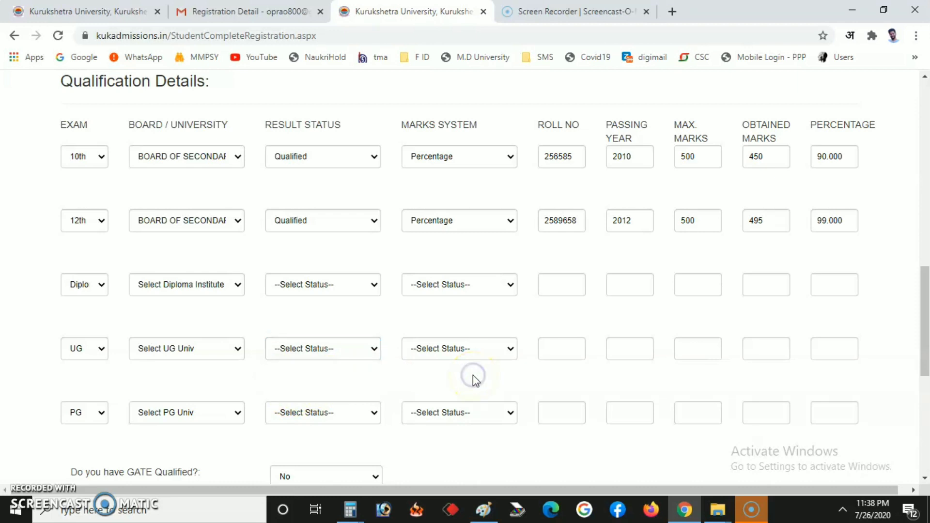
scroll(473, 375, down, 3)
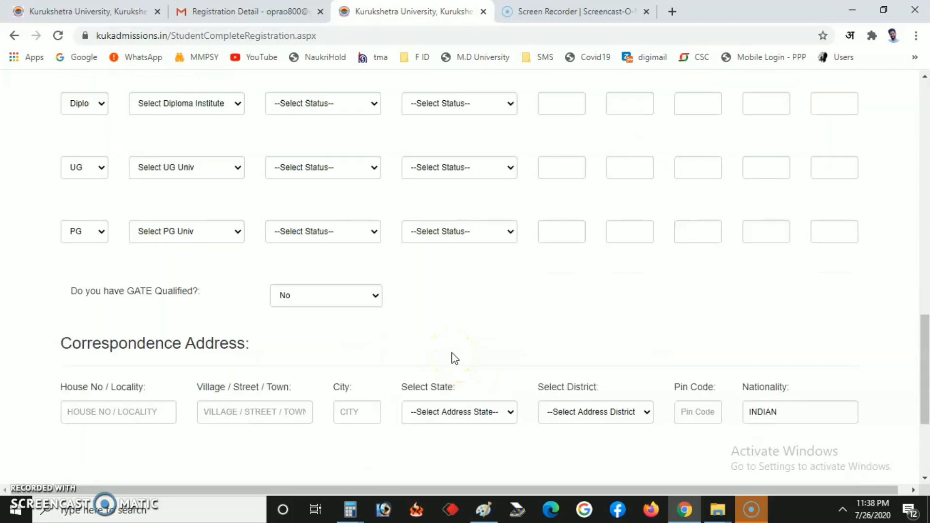
scroll(454, 358, down, 3)
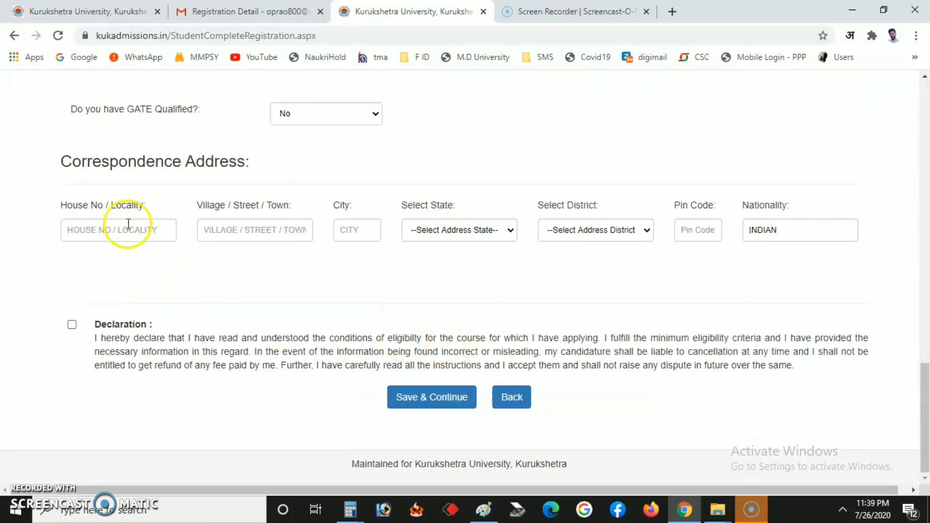
Step: Fill in the house number, village/town and city fields of the correspondence address
click(122, 241)
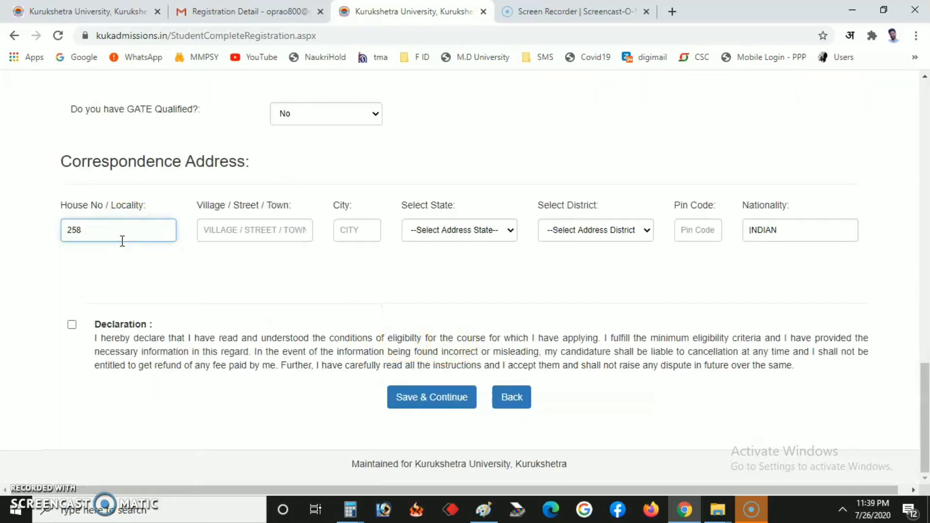
click(230, 228)
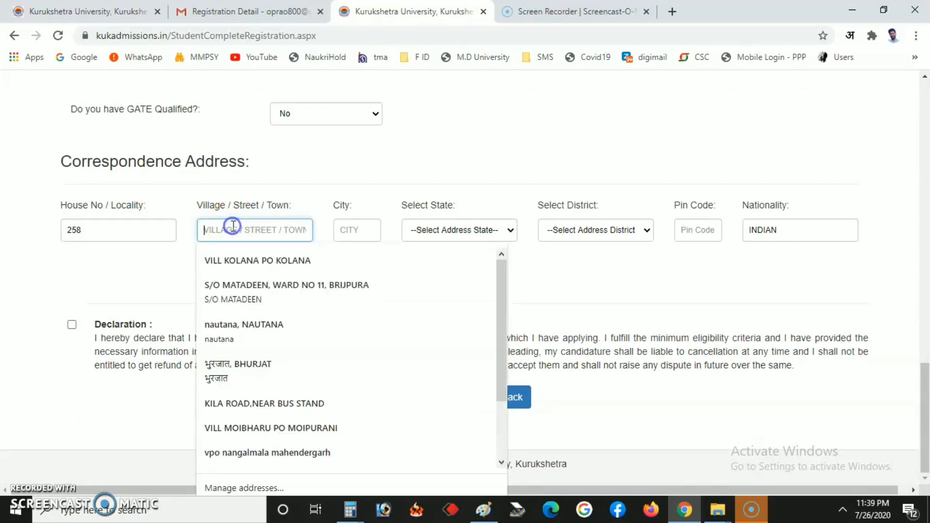
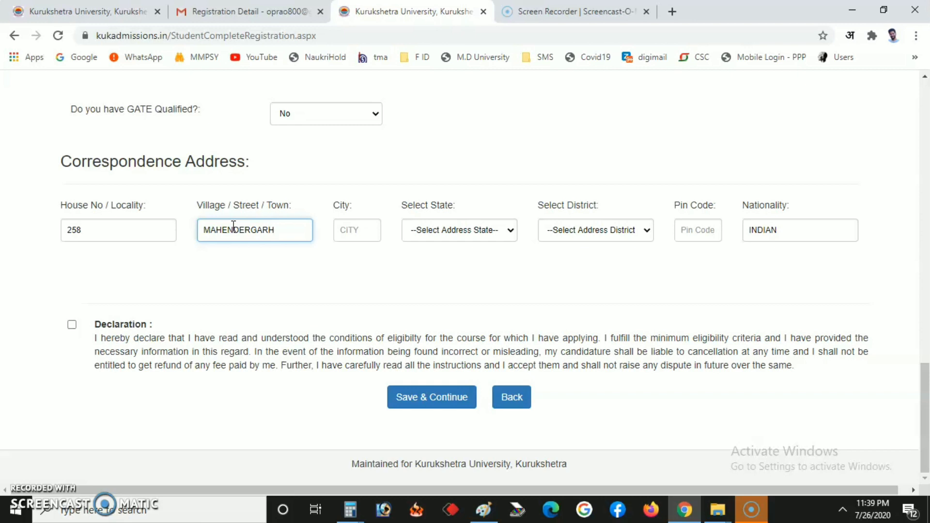
double_click(273, 229)
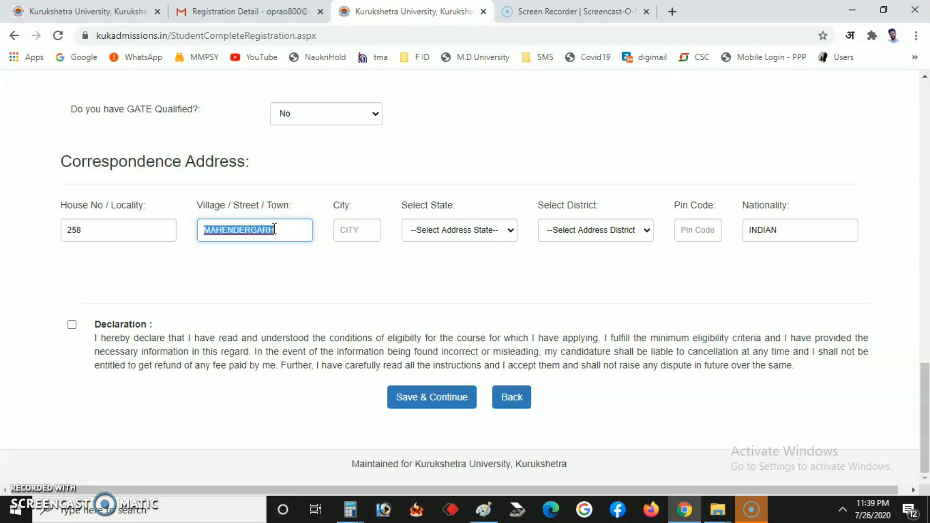
click(336, 232)
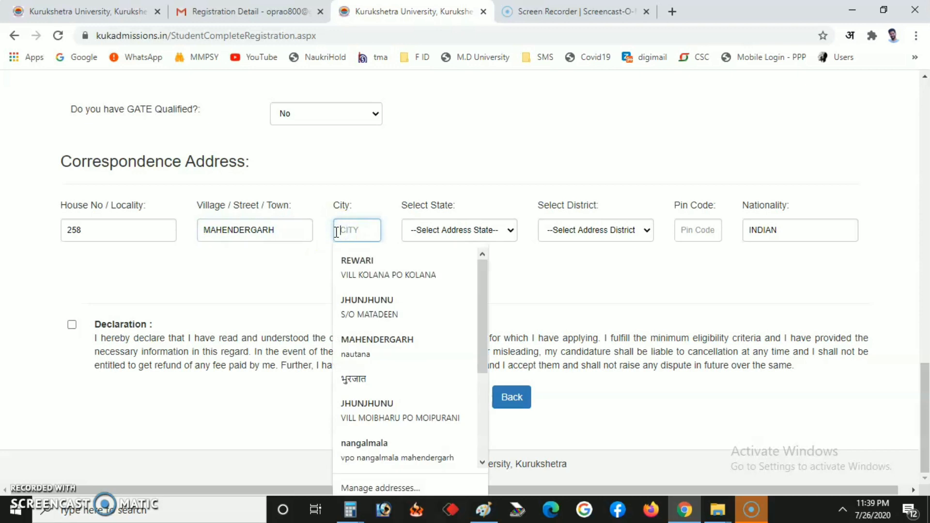
key(Escape)
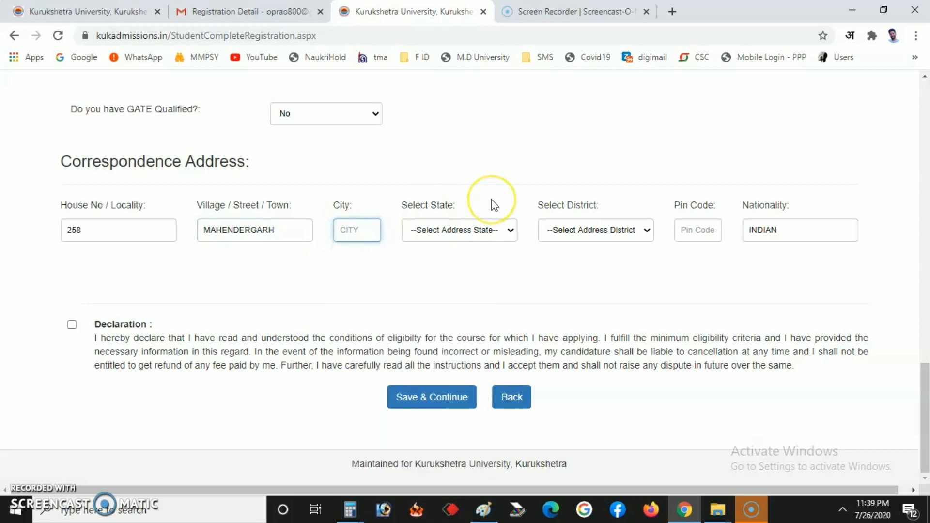
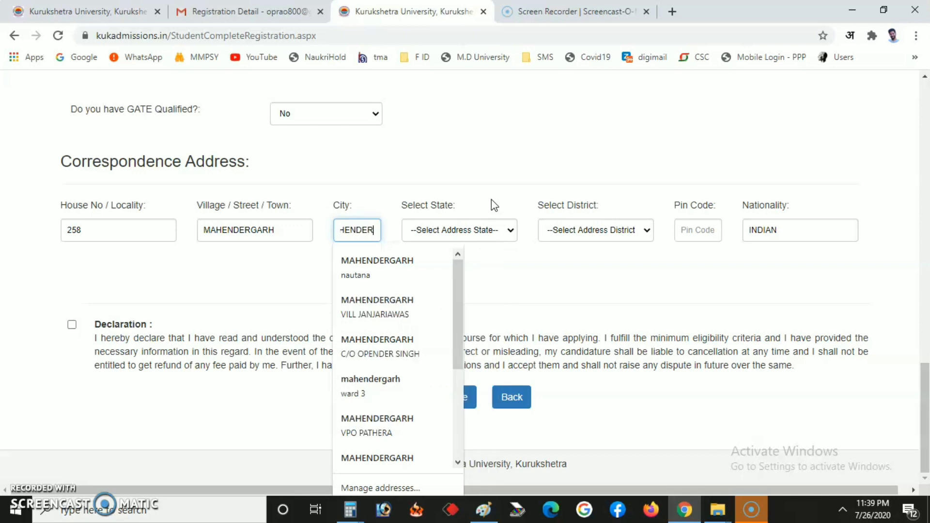
click(536, 268)
Step: Set the state to Haryana (HR) and the district to Mahendragarh
click(465, 237)
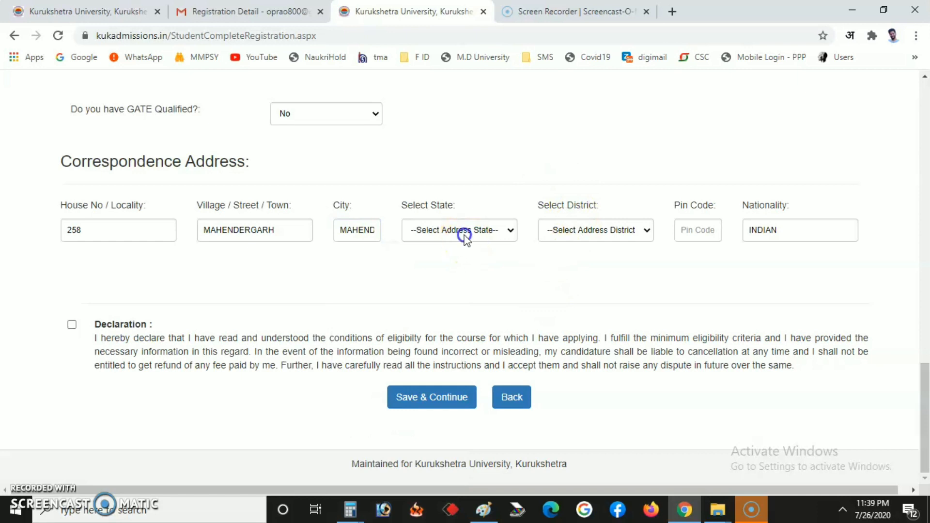
click(468, 384)
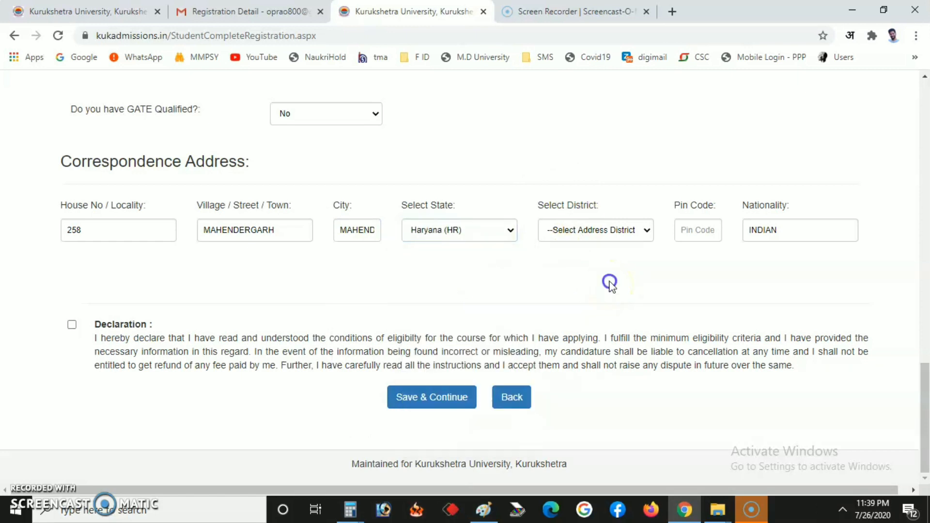
click(603, 231)
click(586, 383)
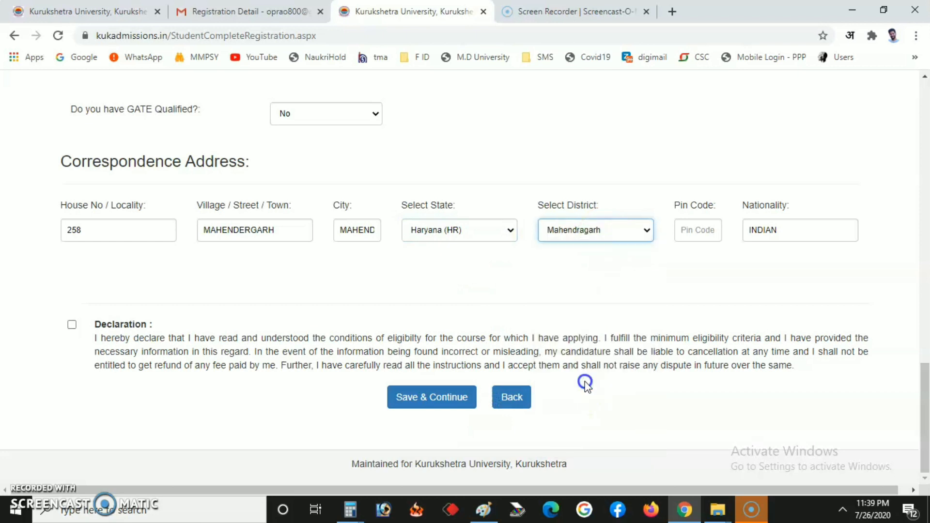
Step: Fill the Pin Code from the saved suggestion, then go to the Nationality field
click(688, 228)
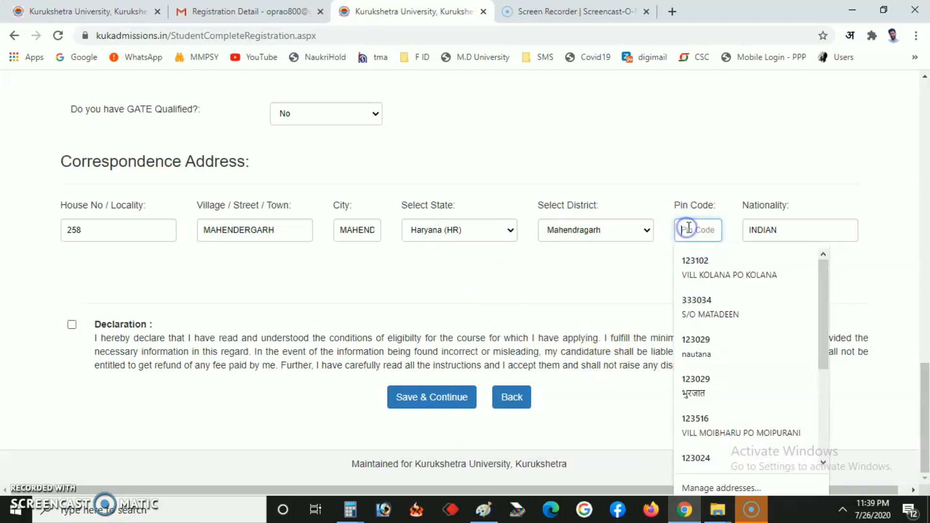
key(Down)
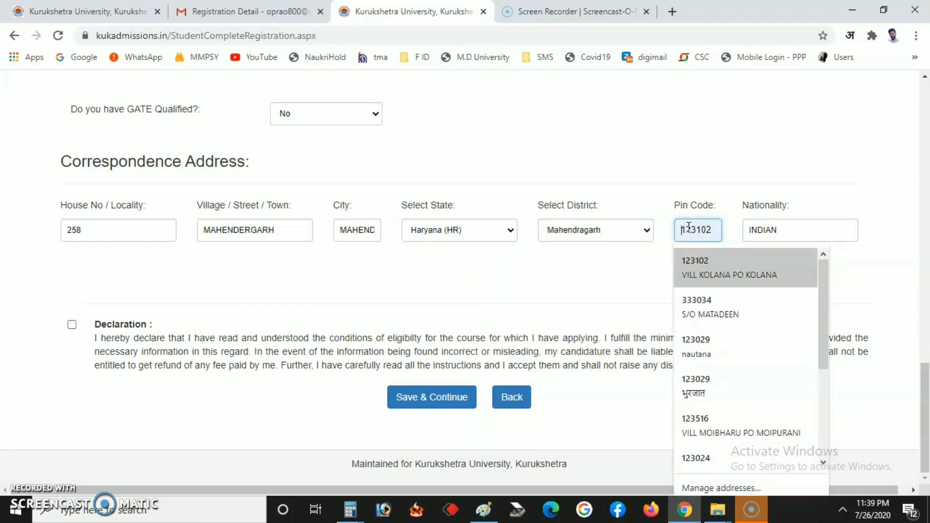
click(591, 267)
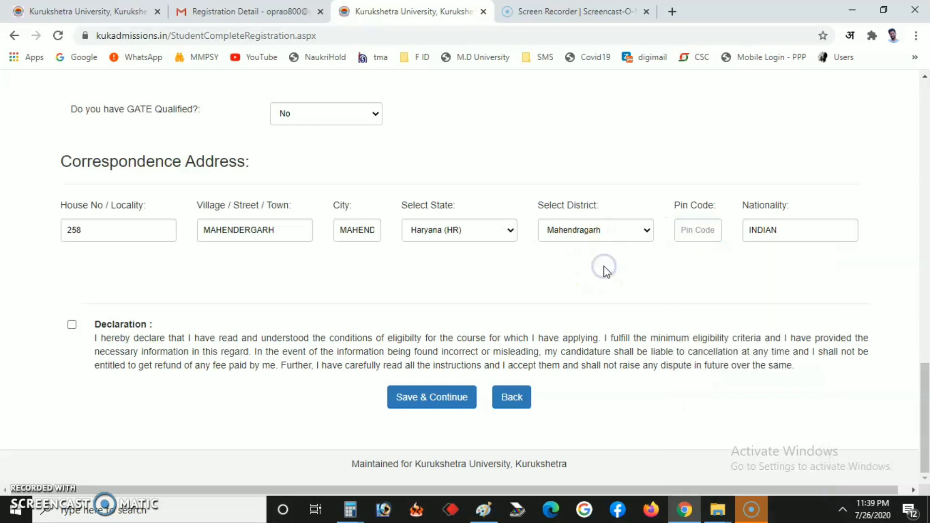
click(677, 230)
key(Down)
key(Up)
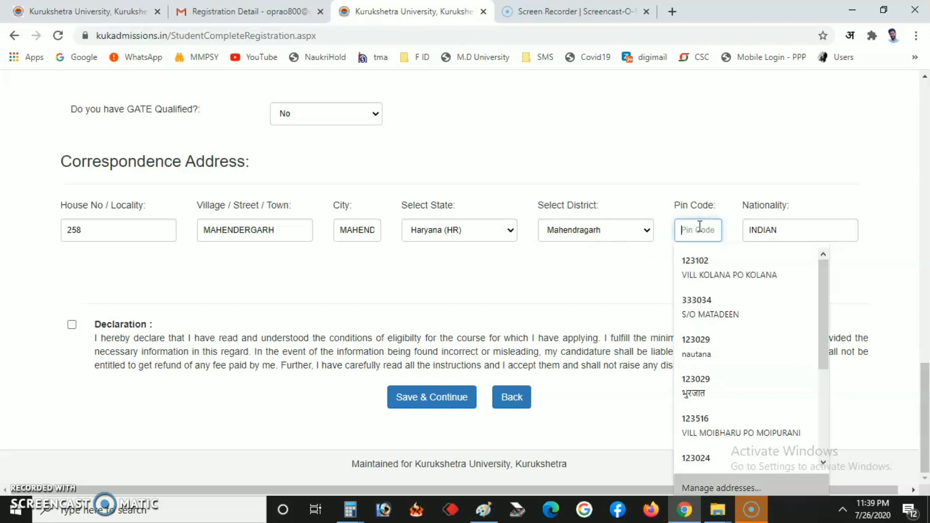
key(Down)
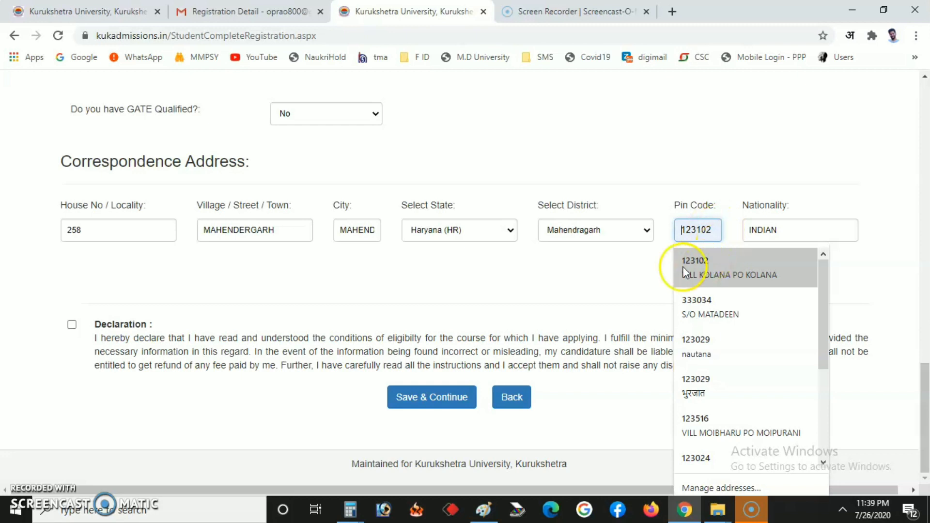
click(711, 266)
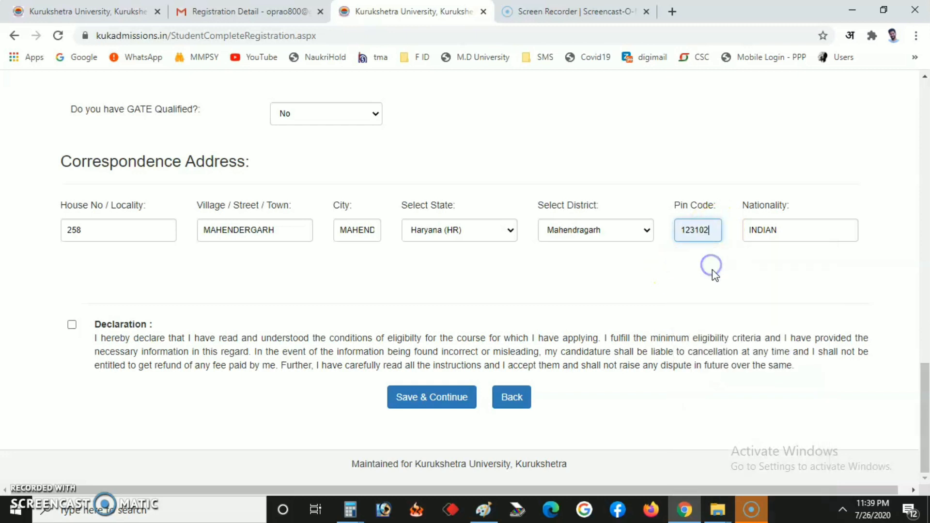
click(796, 231)
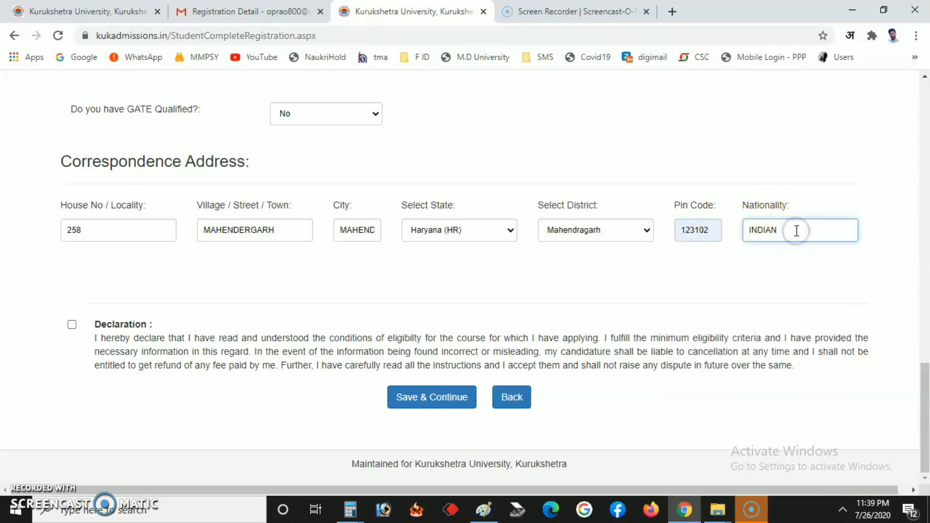
Step: Tick the eligibility declaration and submit the registration form with Save & Continue
click(71, 326)
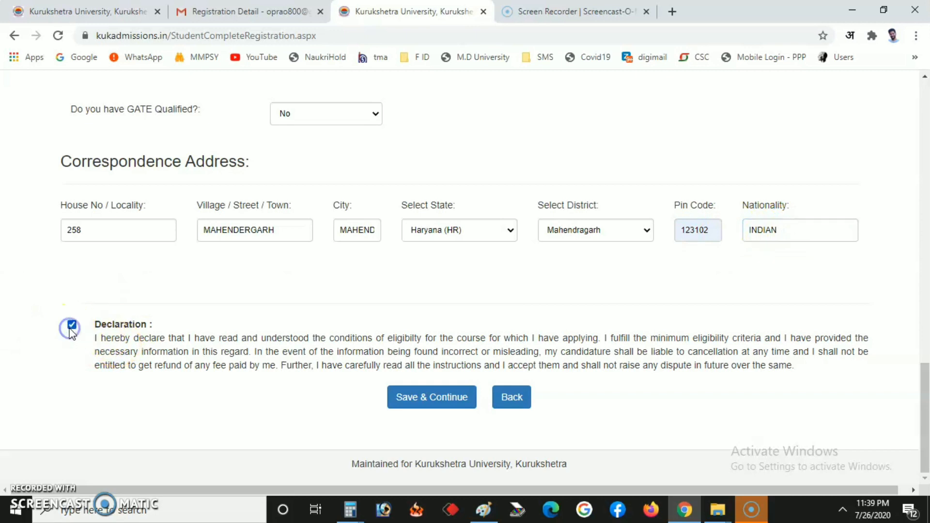
click(446, 398)
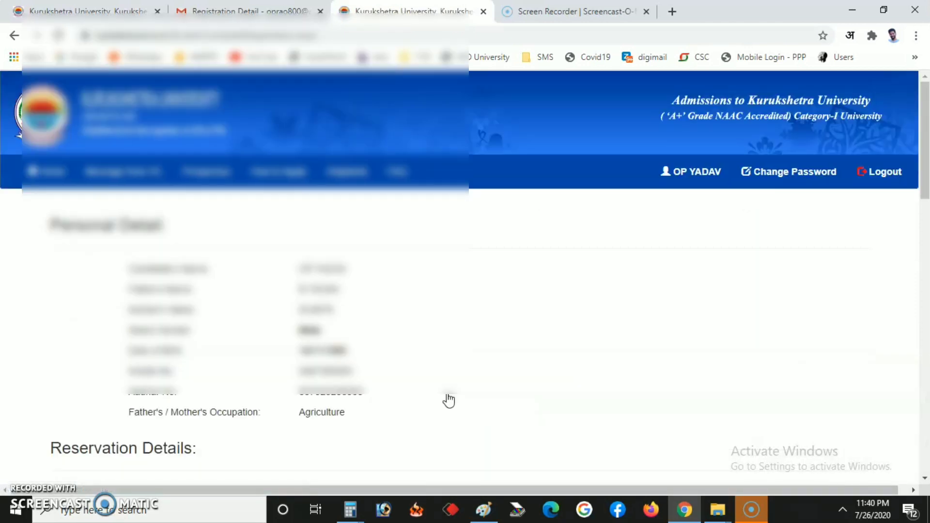
Step: Review the entered personal details, tick the final declaration and save the application
scroll(446, 348, down, 3)
scroll(446, 321, up, 3)
scroll(446, 321, down, 10)
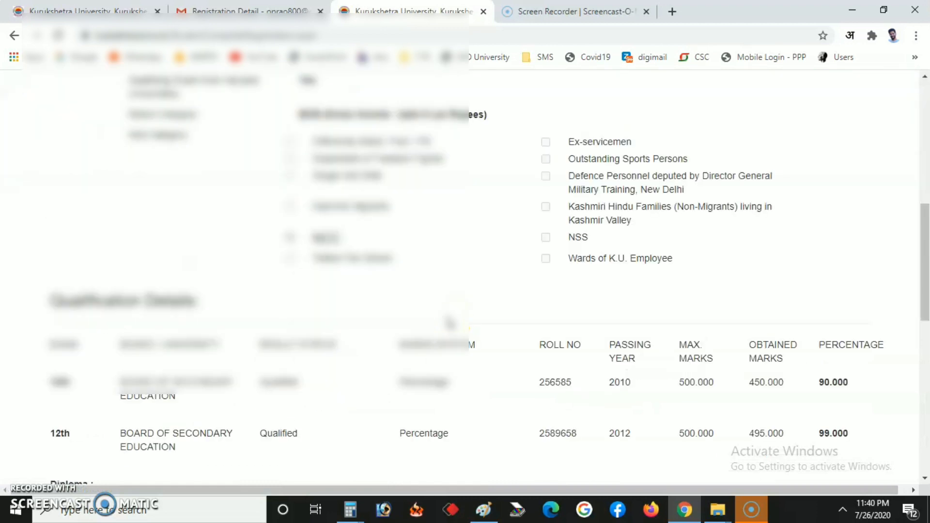
scroll(448, 317, up, 4)
scroll(449, 318, down, 3)
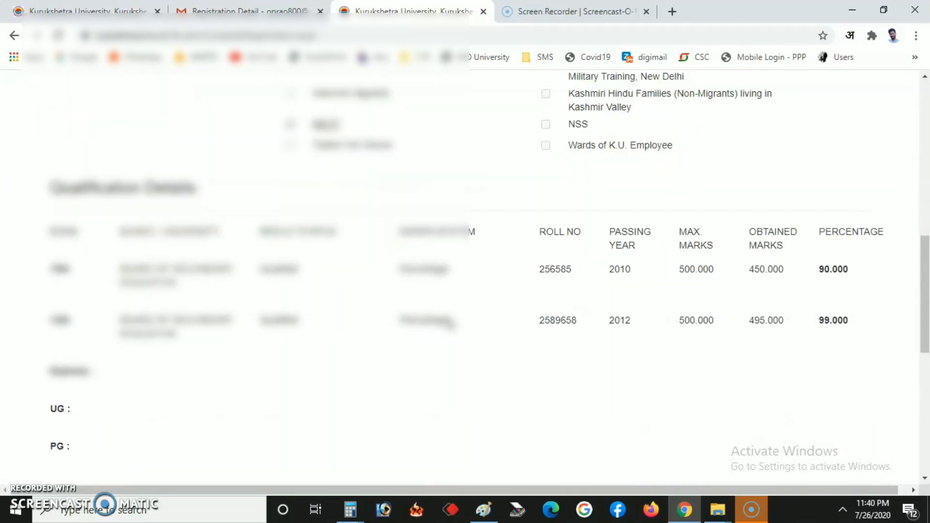
scroll(448, 318, up, 10)
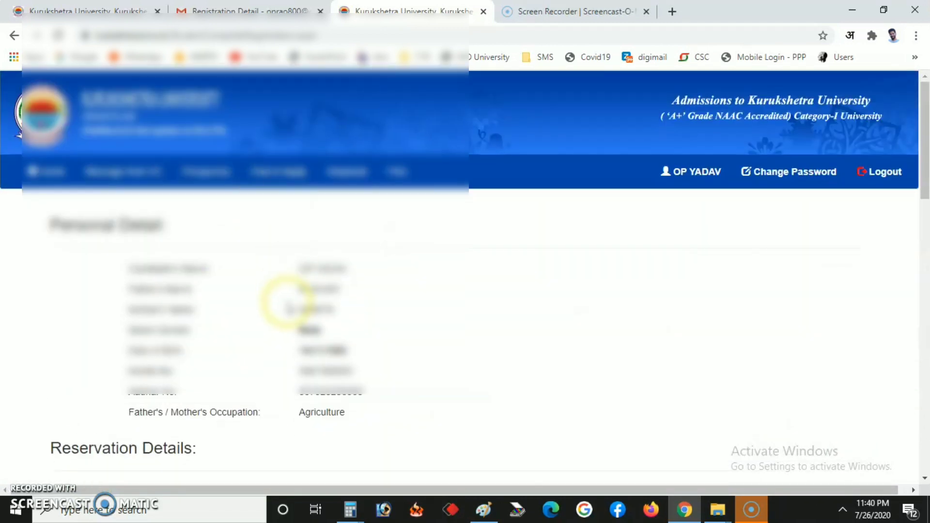
drag(350, 296, 386, 446)
scroll(452, 367, down, 8)
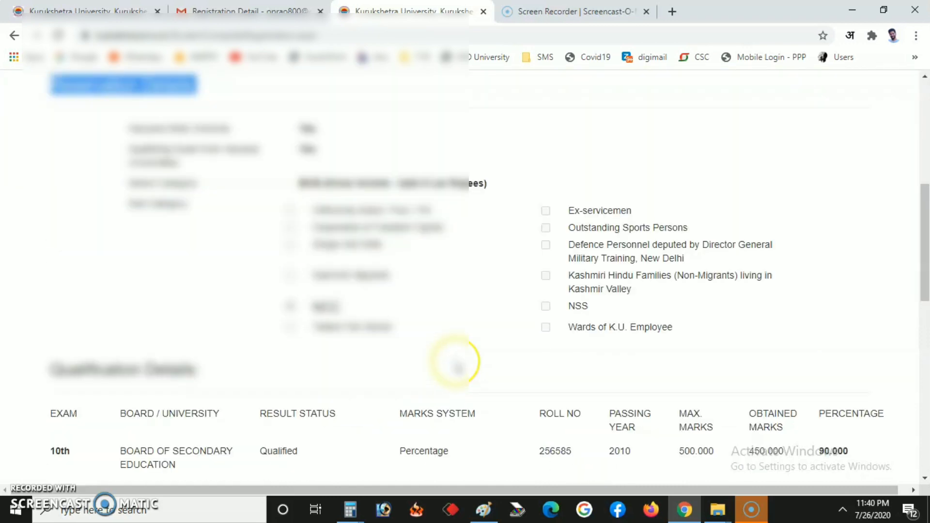
scroll(452, 367, down, 10)
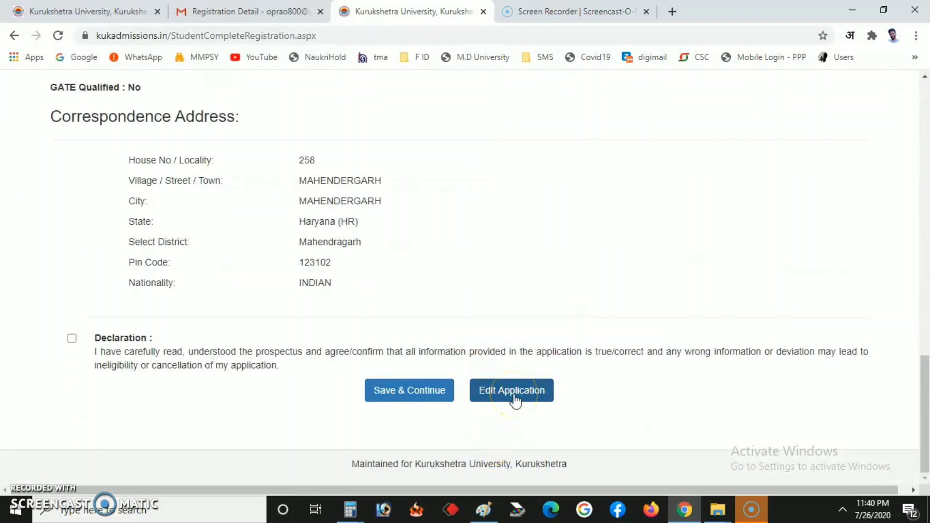
click(72, 339)
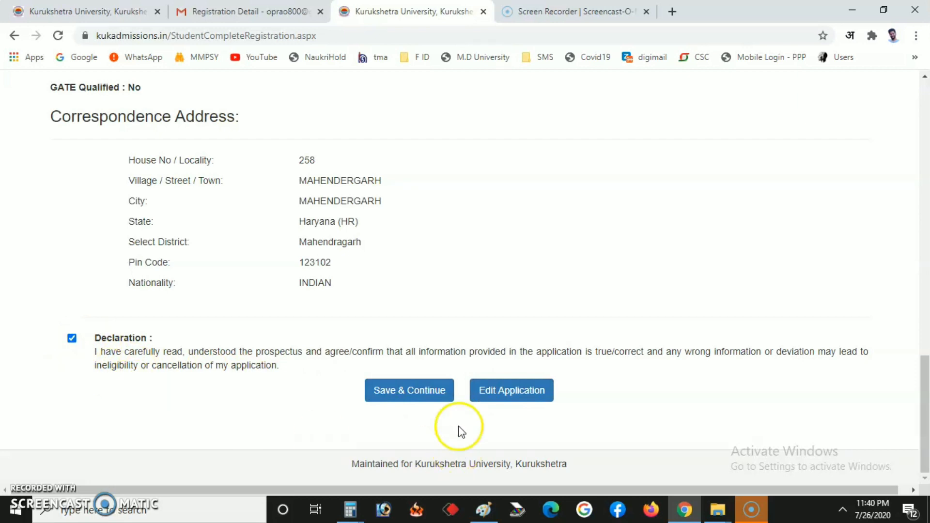
click(421, 398)
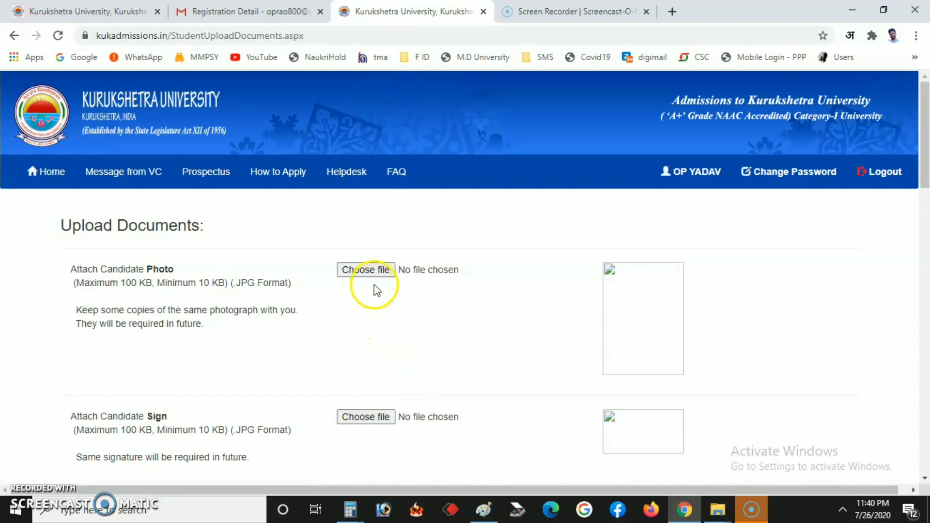
Step: Upload 9 P.jpg from the candidate's documents folder as the photo and acknowledge the success alert
click(371, 271)
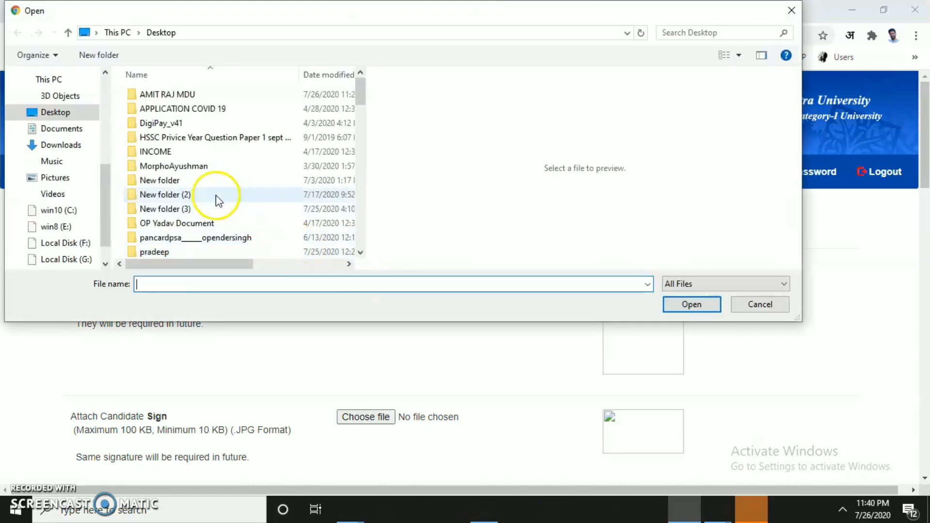
click(209, 195)
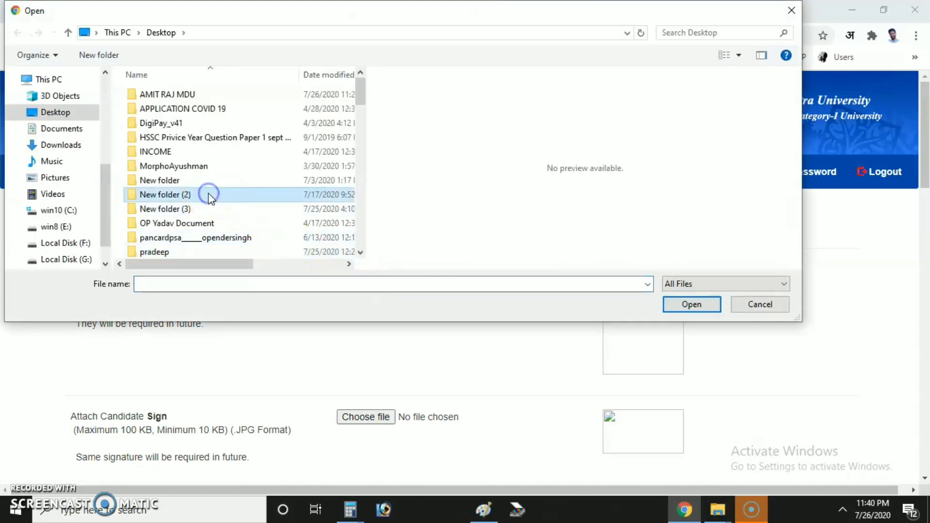
text(archu)
key(Home)
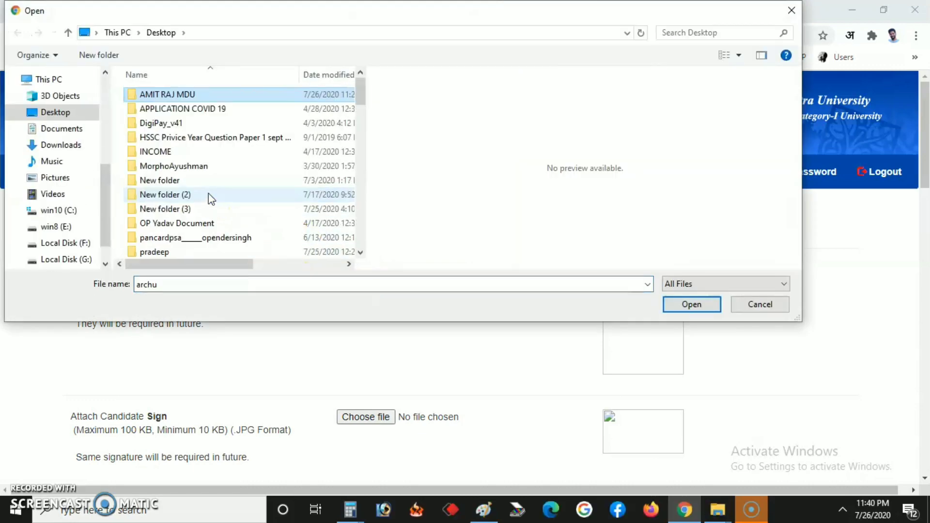
key(Return)
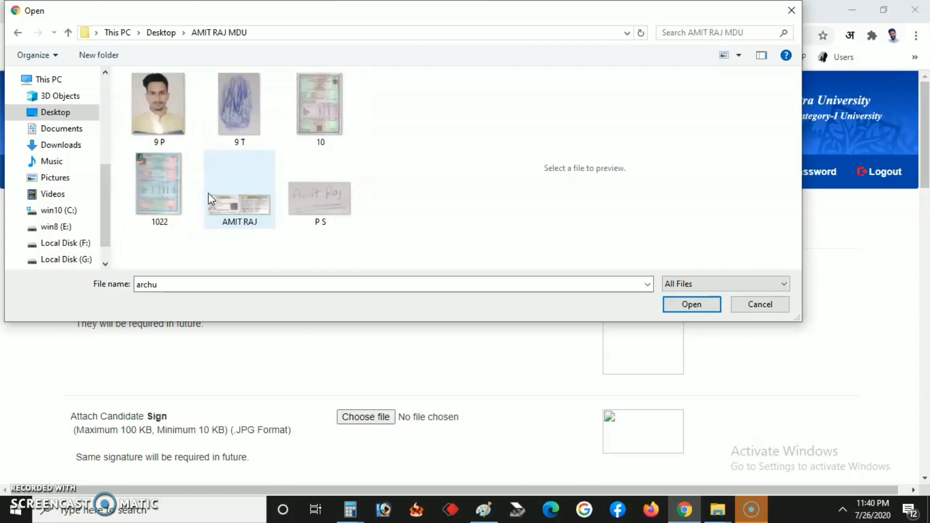
double_click(153, 106)
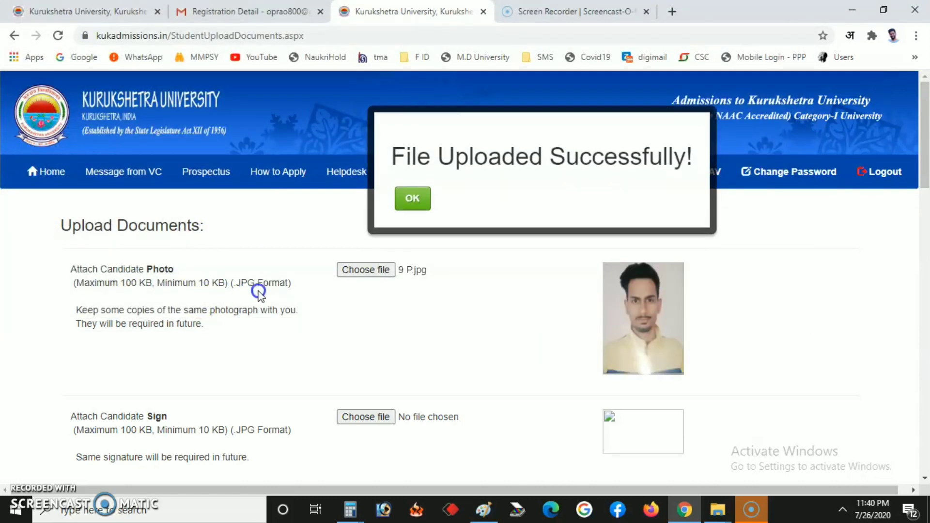
click(414, 196)
scroll(416, 256, down, 3)
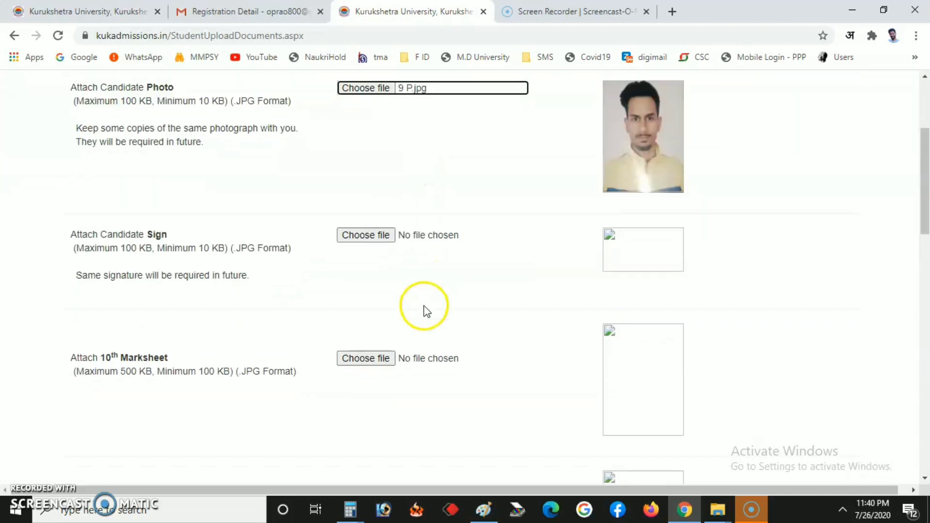
Step: Attach P S.jpg as the candidate signature and acknowledge the success alert
click(376, 237)
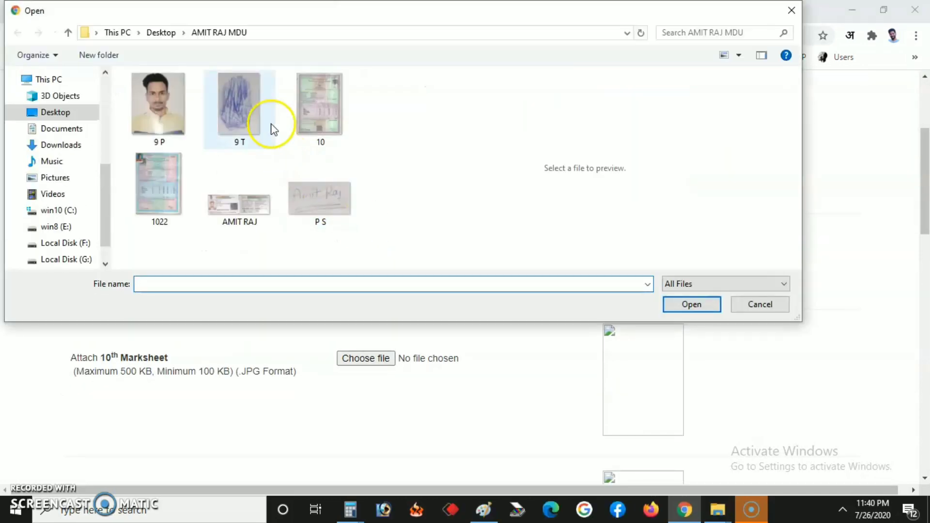
click(303, 205)
double_click(304, 205)
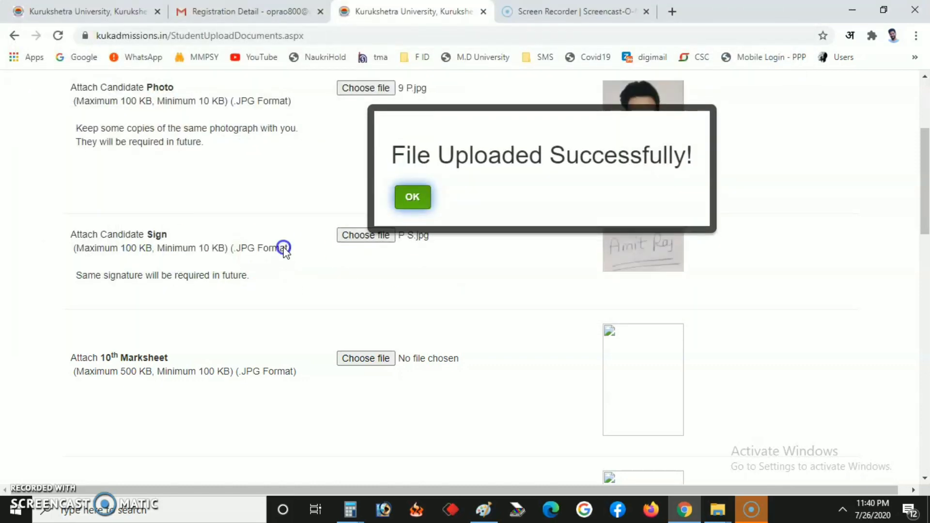
click(411, 197)
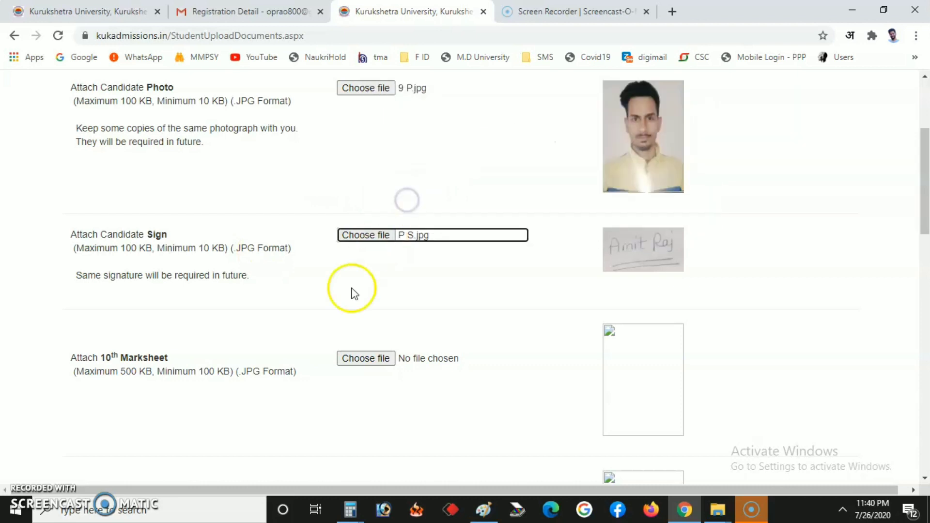
scroll(361, 289, down, 7)
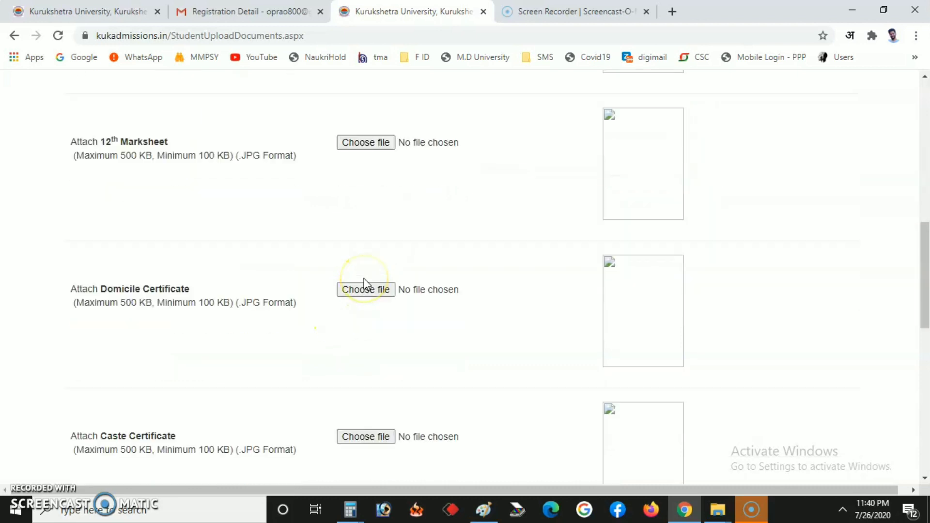
Step: Upload 10.jpg as the 10th Marksheet and acknowledge the success alert
scroll(364, 279, down, 3)
scroll(364, 280, up, 10)
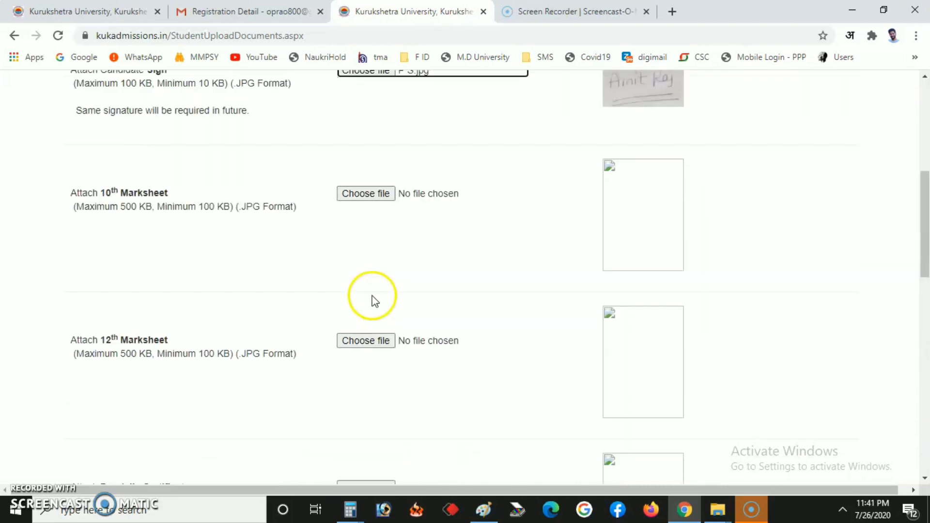
scroll(386, 298, down, 4)
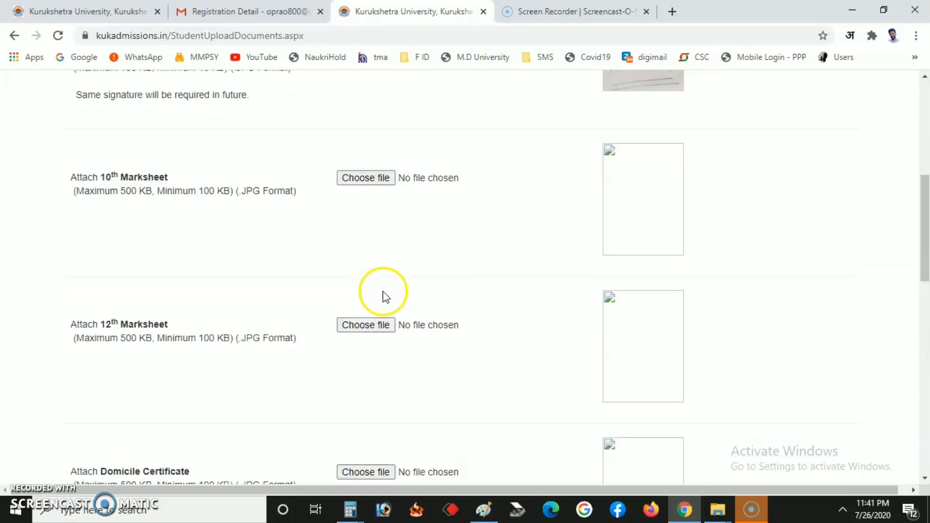
click(364, 178)
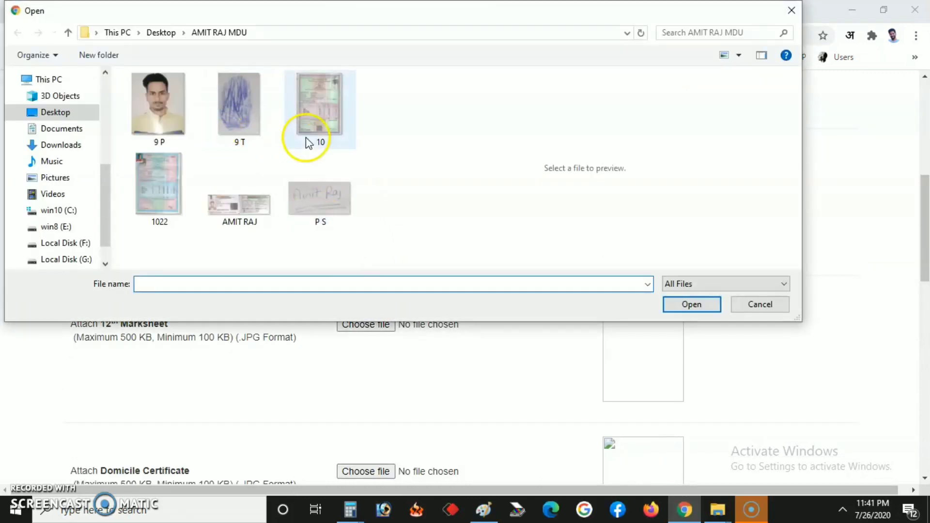
click(316, 101)
double_click(318, 115)
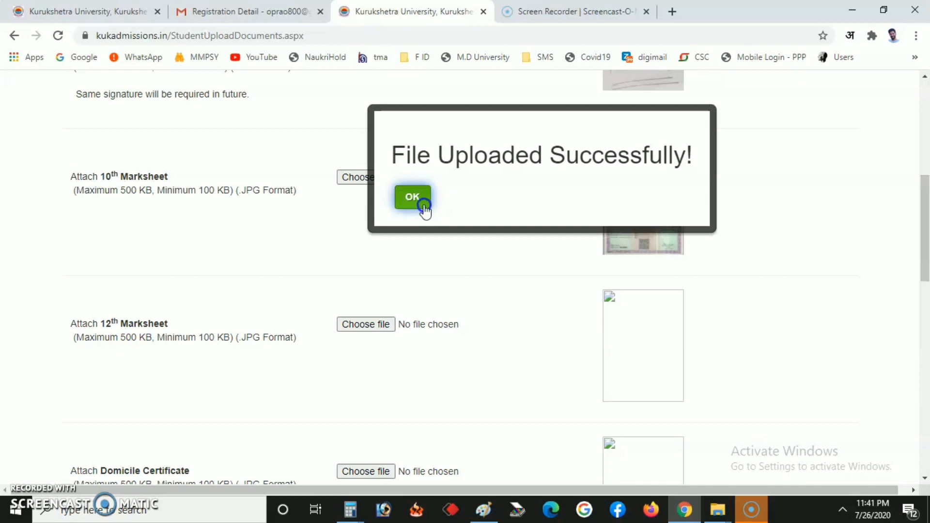
click(420, 204)
Step: Upload the same 10.jpg as the 12th Marksheet and acknowledge the success alert
scroll(413, 253, down, 4)
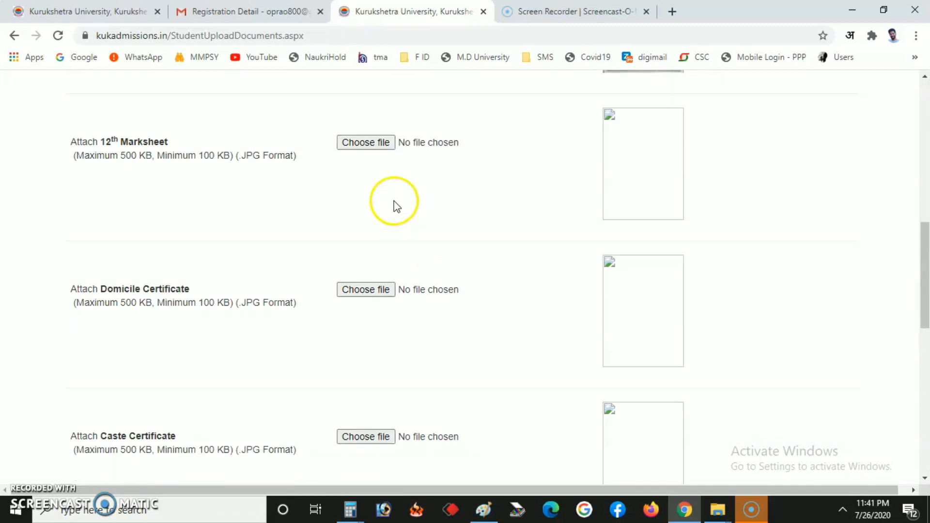
scroll(392, 217, up, 4)
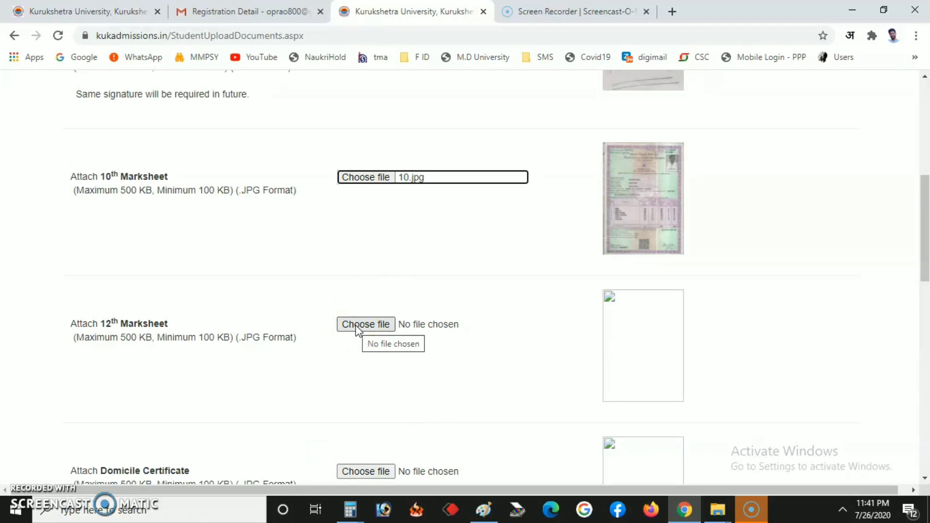
click(357, 325)
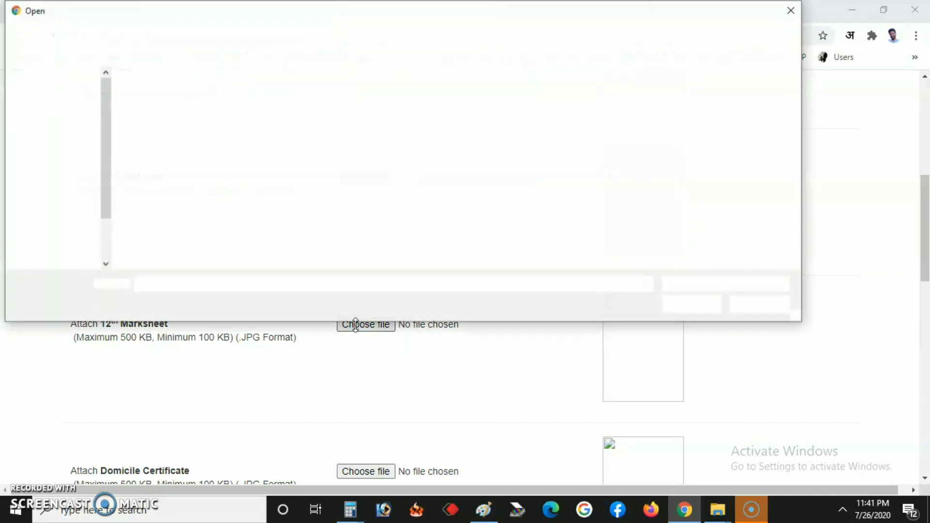
double_click(318, 109)
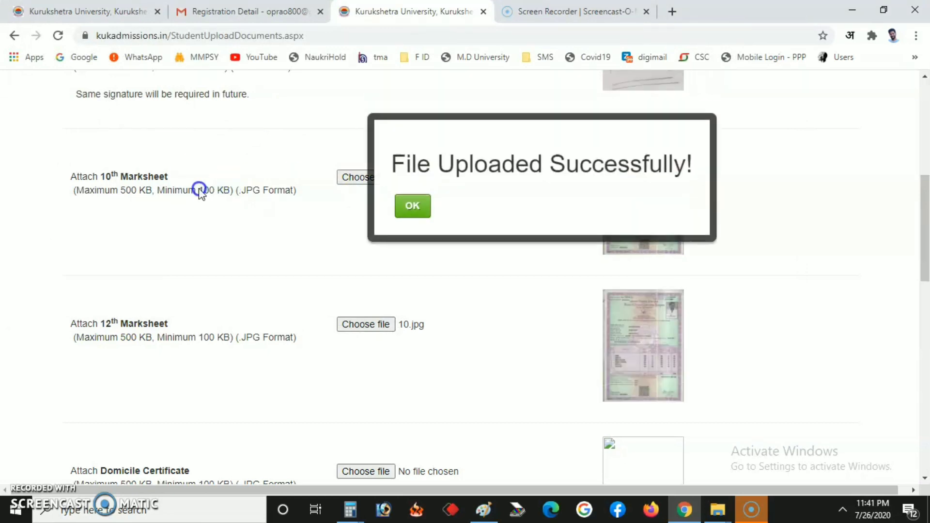
click(411, 206)
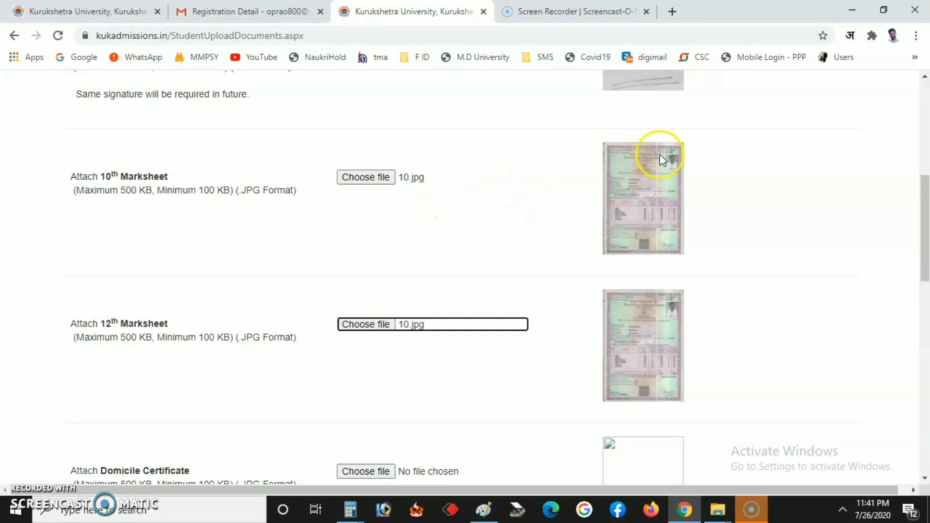
Step: Upload 10.jpg as the Domicile Certificate and acknowledge the success alert
scroll(404, 306, down, 3)
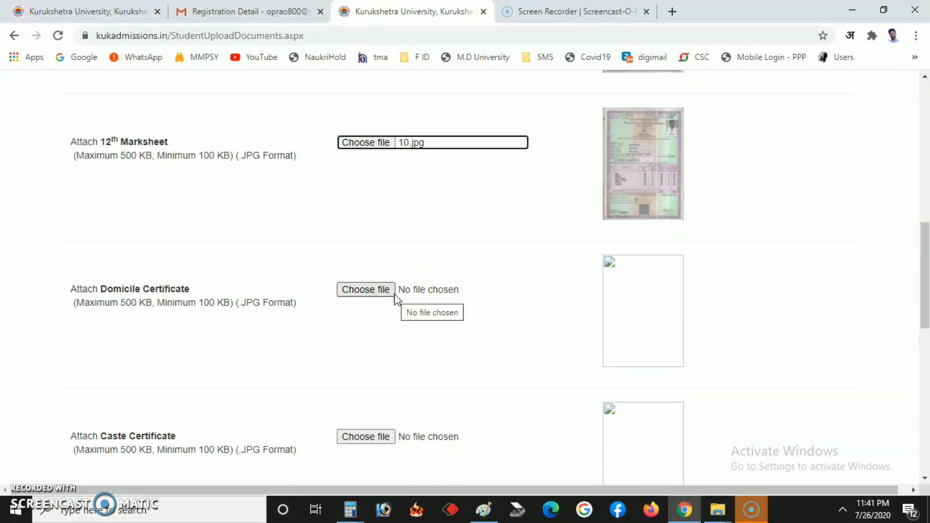
click(378, 290)
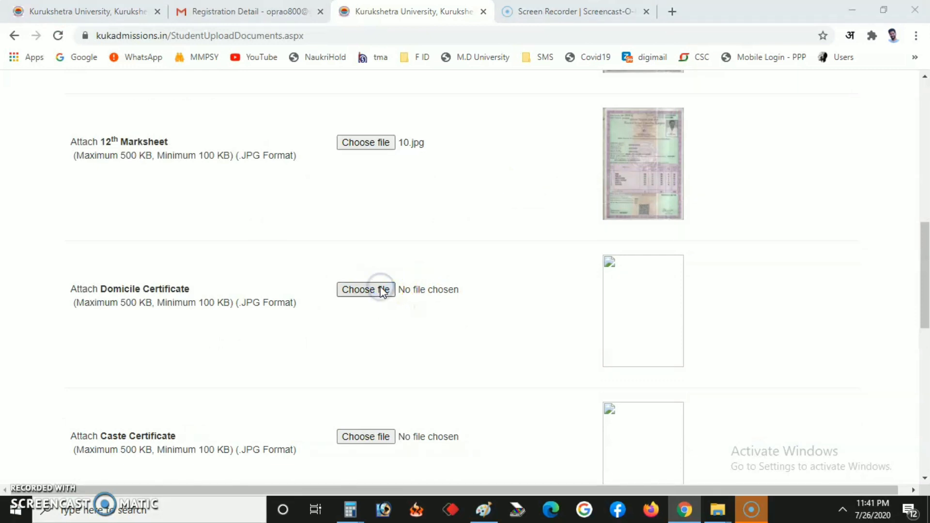
click(312, 114)
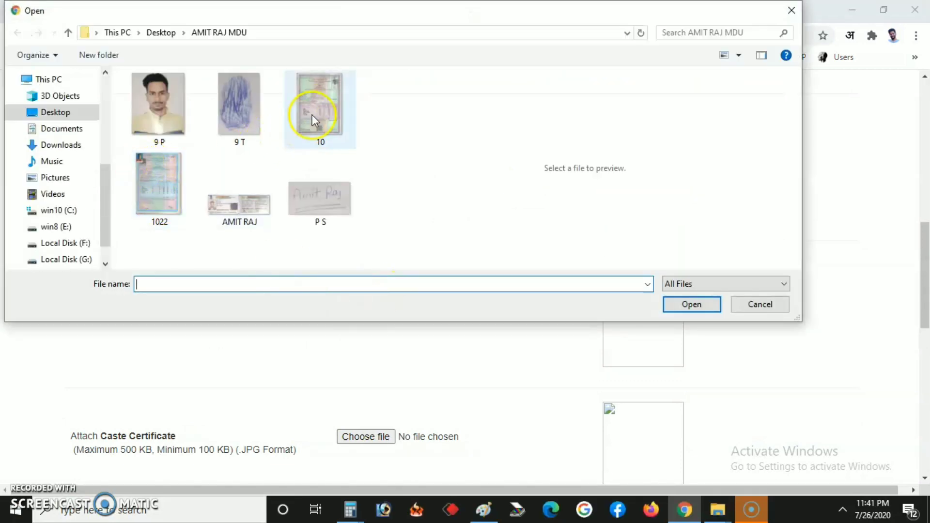
double_click(313, 116)
scroll(452, 288, down, 3)
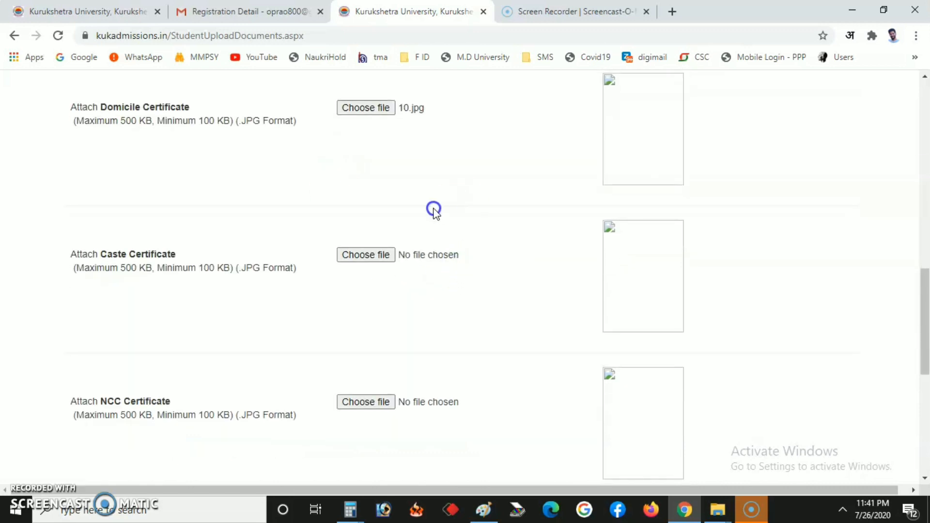
click(409, 198)
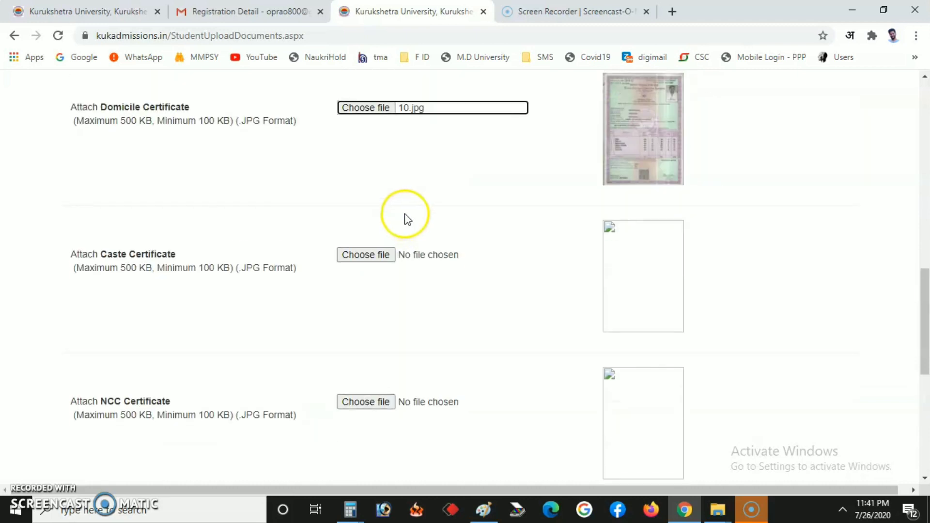
Step: Upload 10.jpg as both the Caste Certificate and the NCC Certificate
click(372, 255)
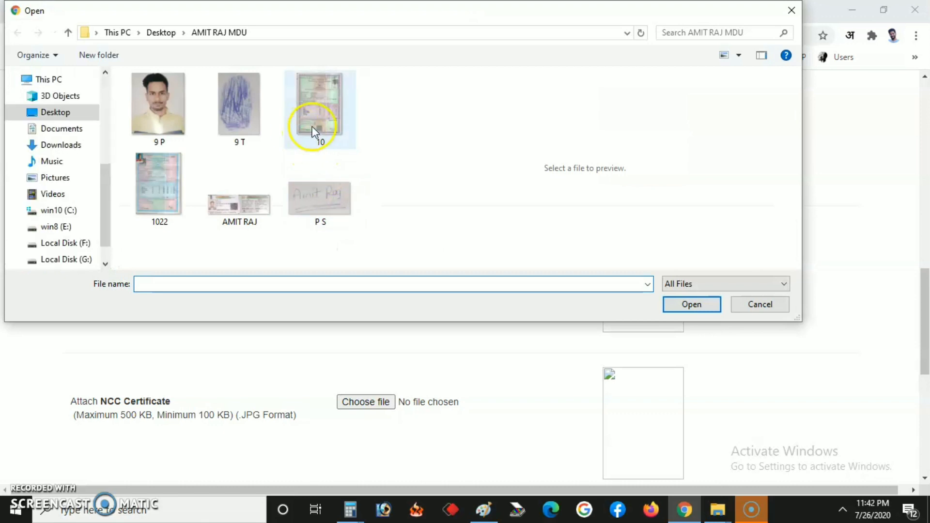
double_click(324, 115)
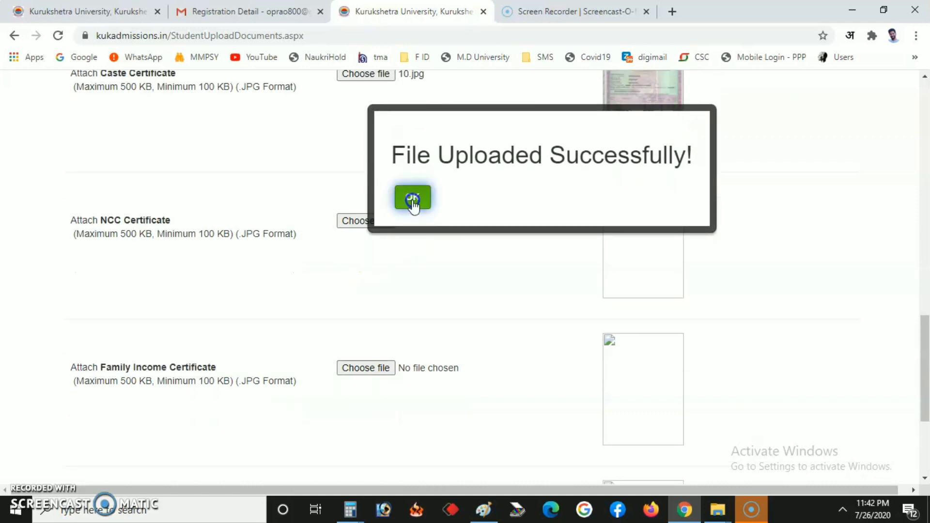
click(412, 199)
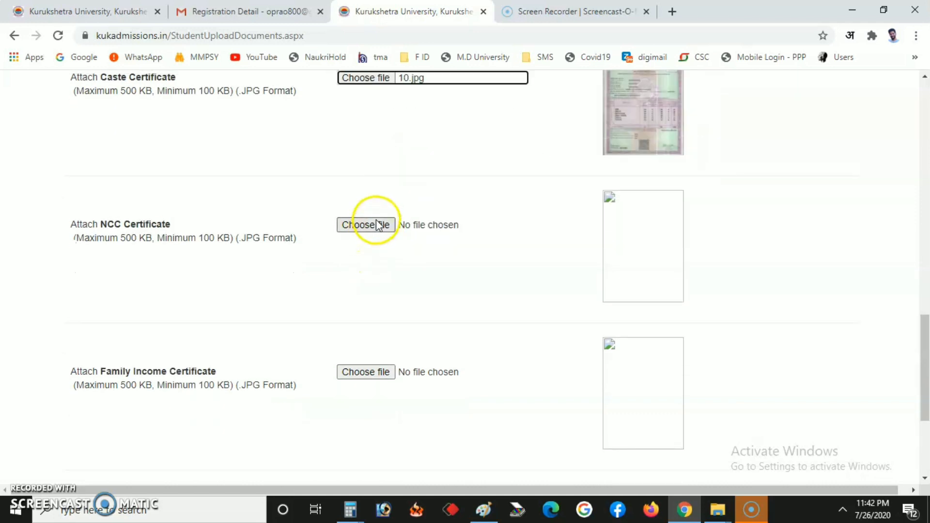
click(103, 232)
drag(103, 231, 187, 236)
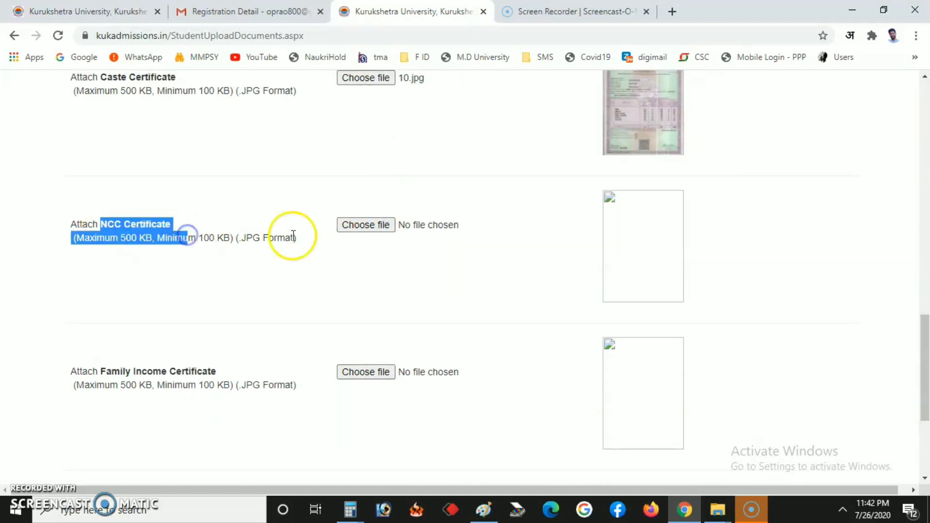
click(356, 227)
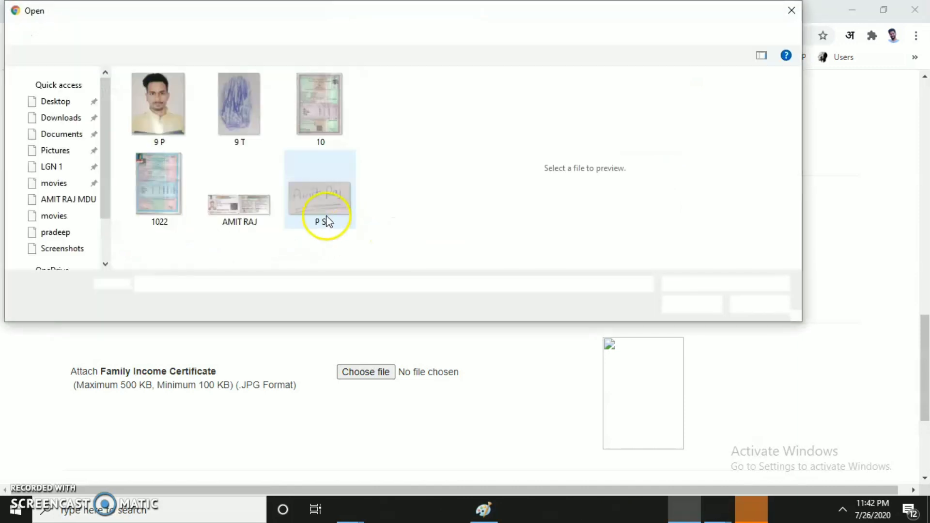
double_click(318, 106)
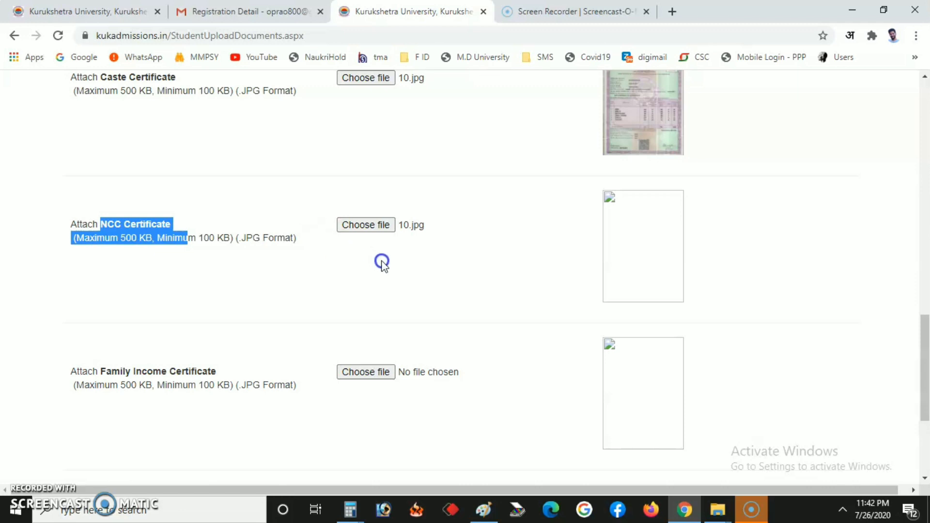
click(427, 197)
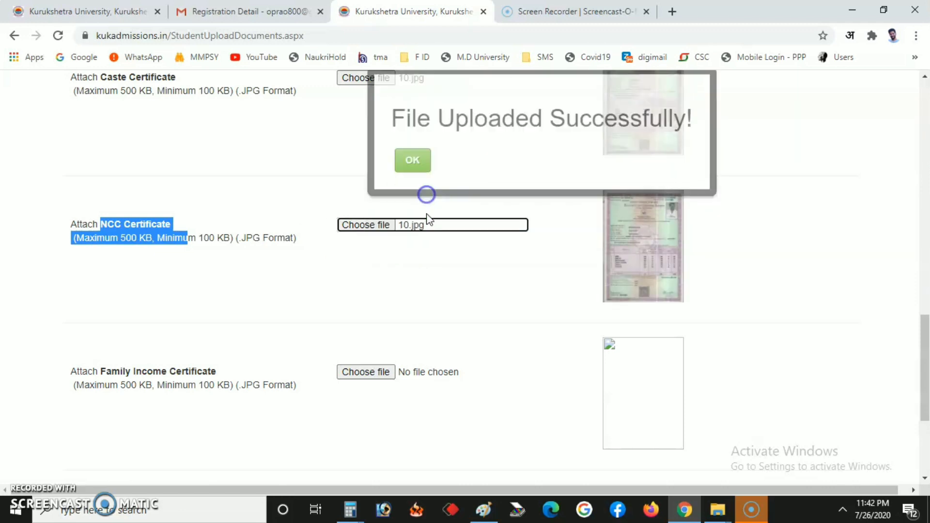
Step: Upload 10.jpg as the Character Certificate and acknowledge the success alert
scroll(426, 242, down, 4)
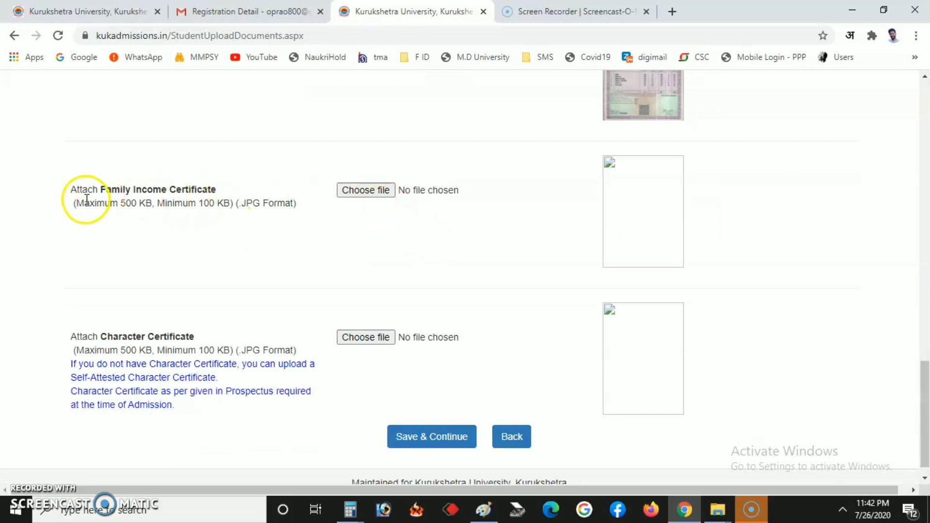
drag(83, 190, 242, 207)
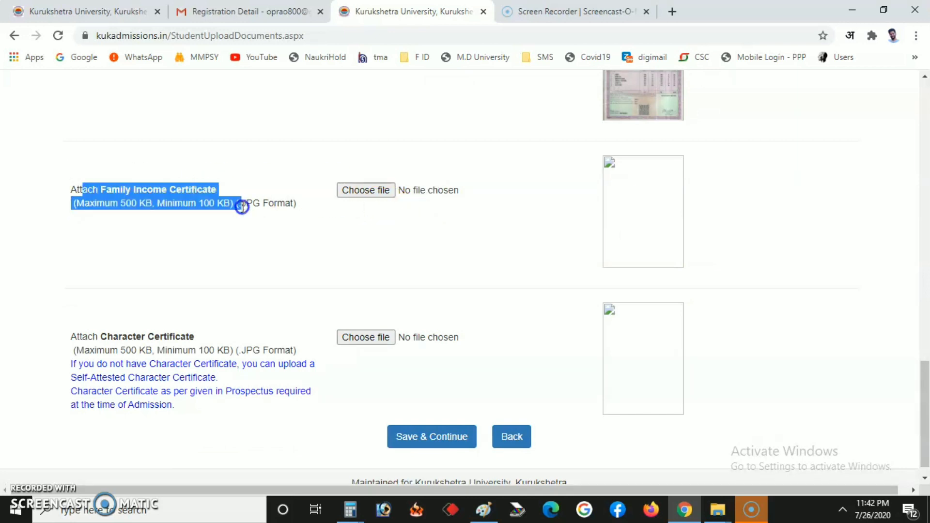
click(316, 241)
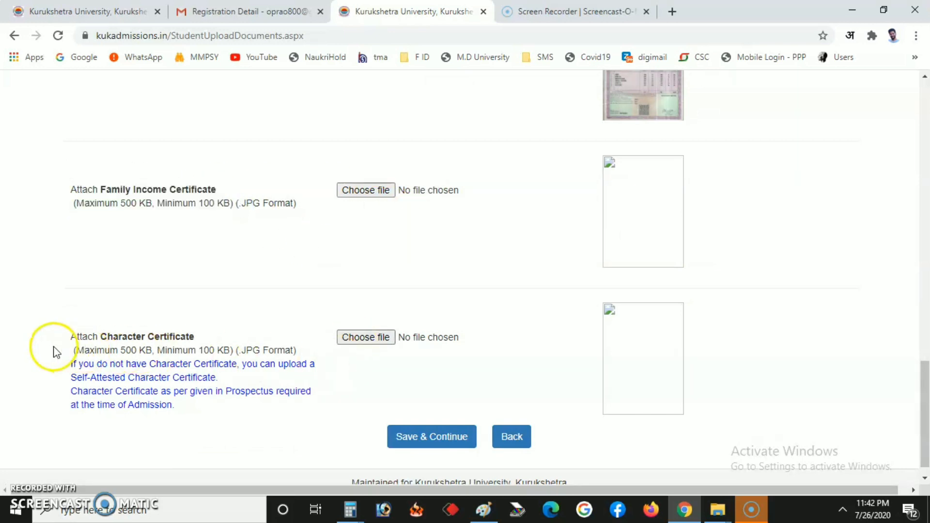
drag(83, 336, 303, 353)
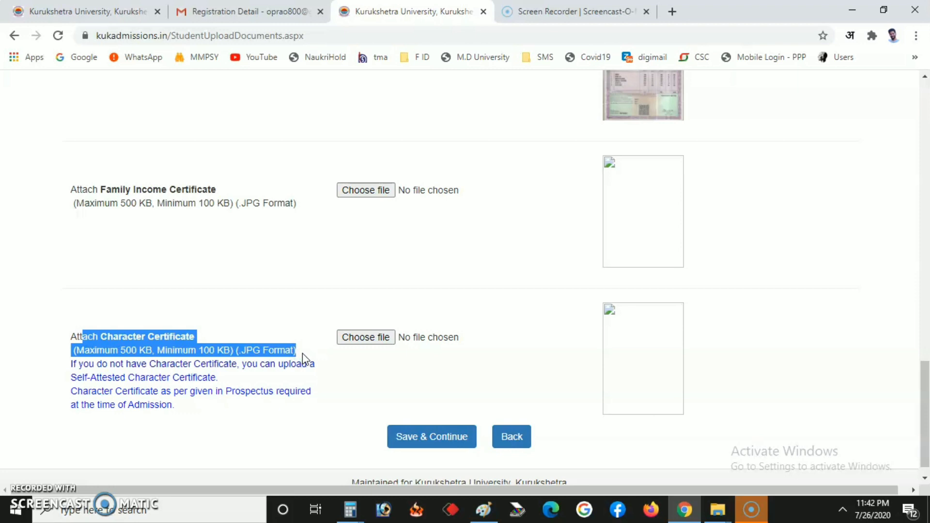
click(155, 332)
click(383, 335)
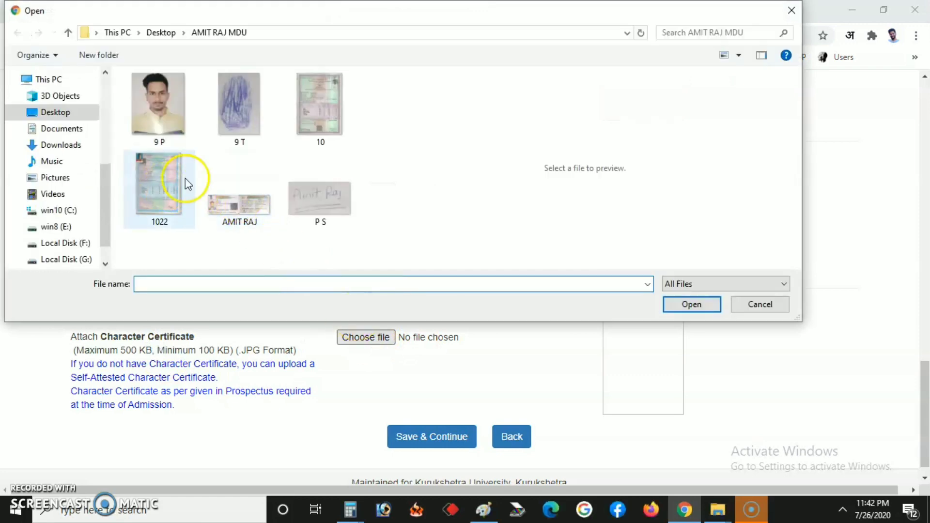
double_click(313, 116)
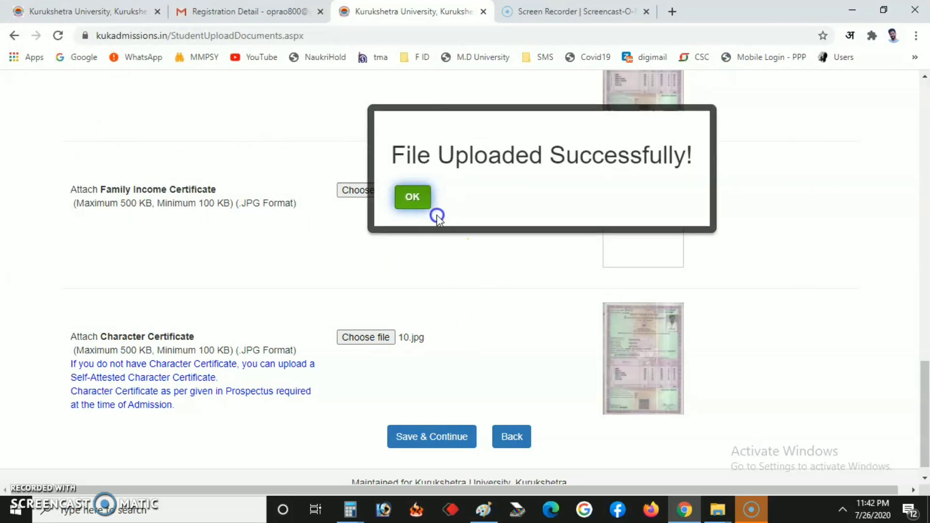
click(423, 201)
Step: Check the Family Income Certificate's file size limits
scroll(440, 345, up, 20)
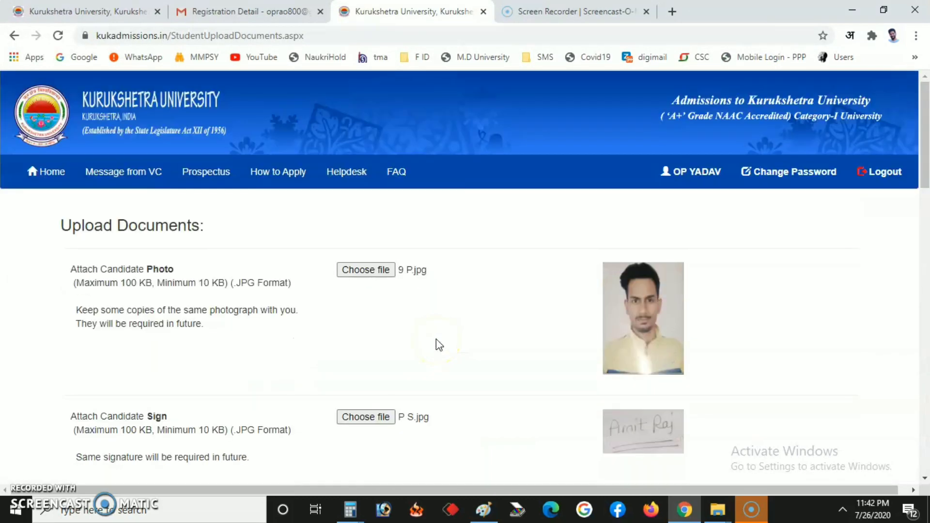
scroll(439, 344, down, 13)
scroll(439, 344, down, 8)
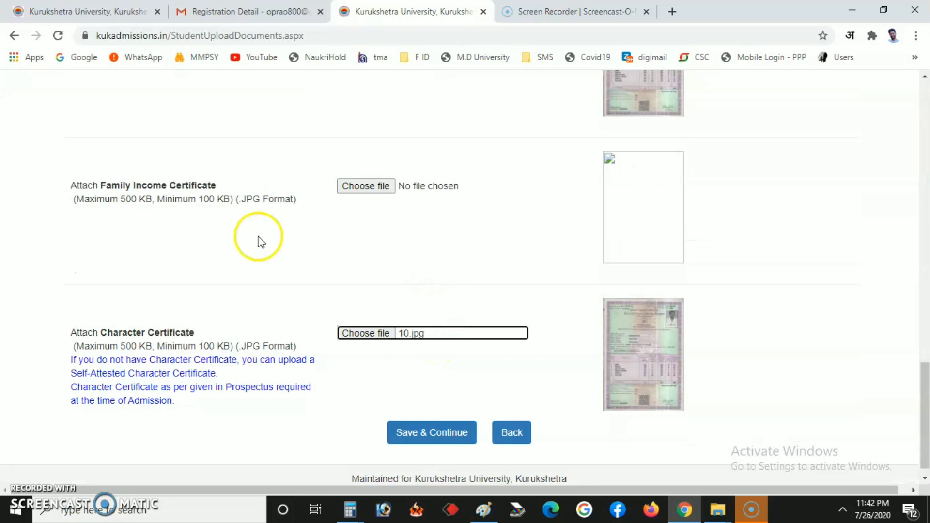
triple_click(212, 201)
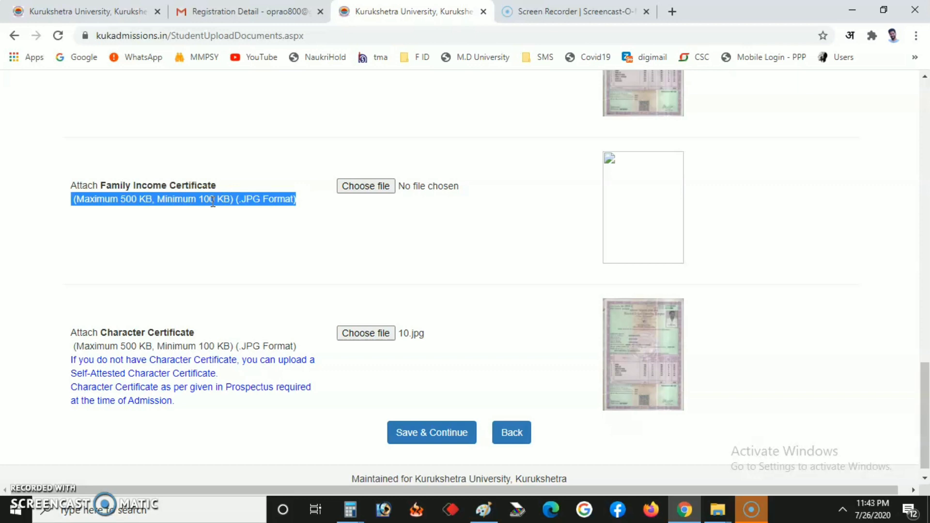
Step: Try to submit the documents and acknowledge the missing mandatory document warning
click(299, 251)
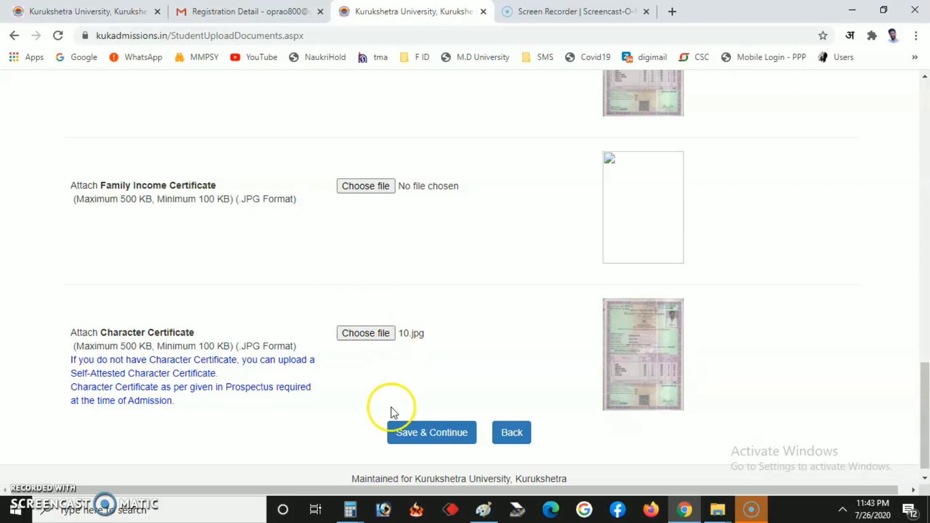
click(411, 438)
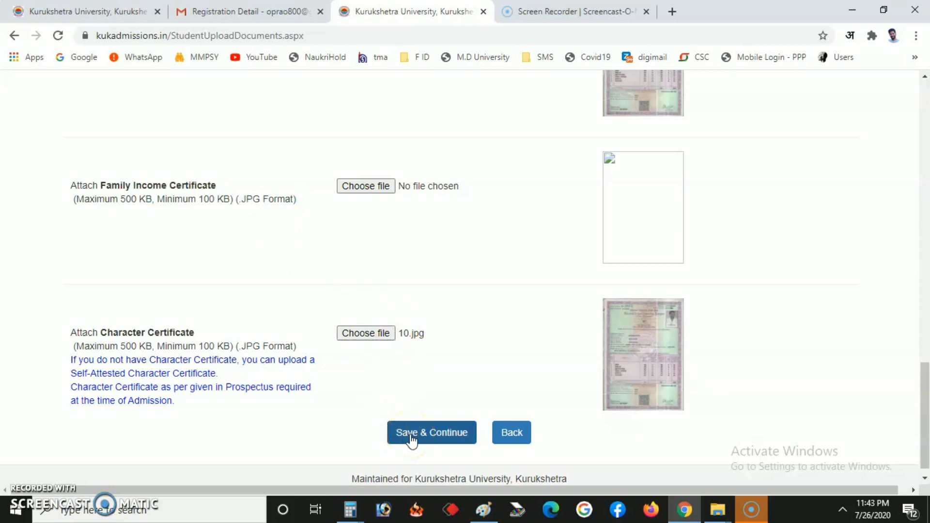
click(411, 438)
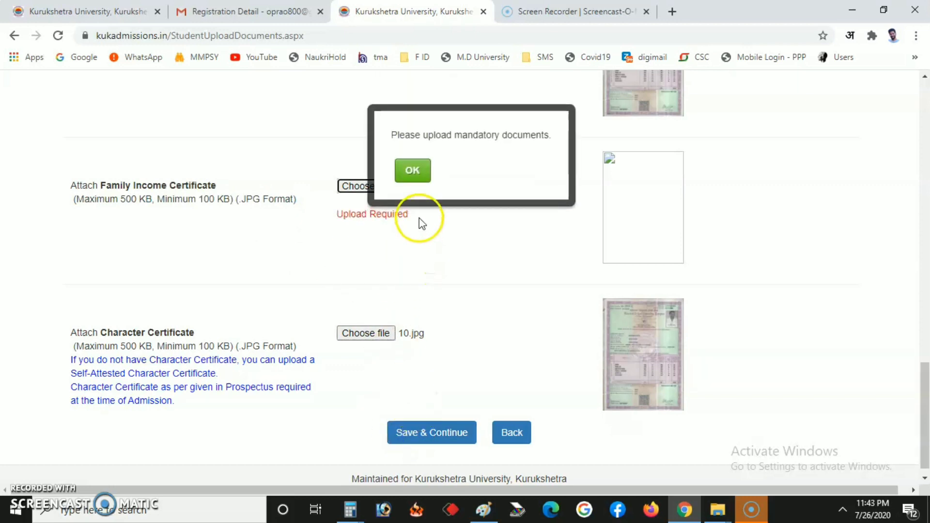
click(421, 181)
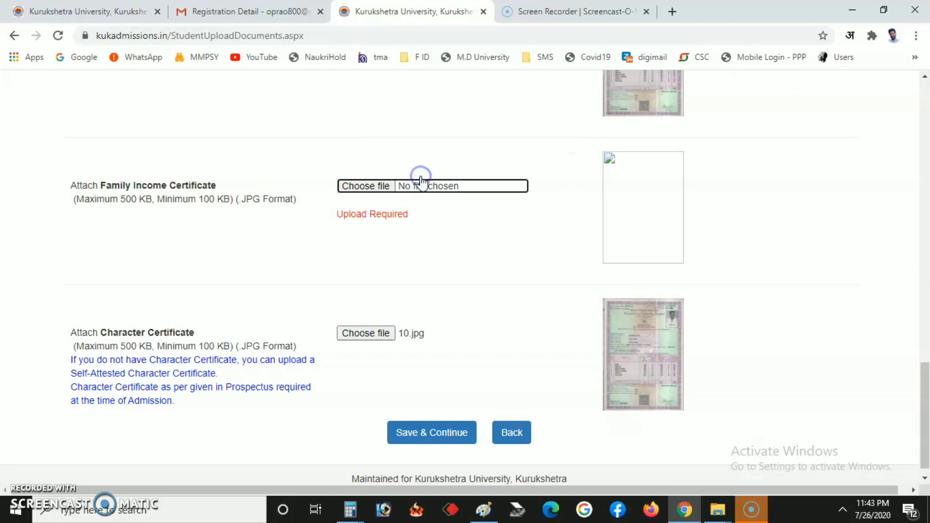
Step: Upload 10.jpg as the Family Income Certificate and acknowledge the success alert
click(358, 185)
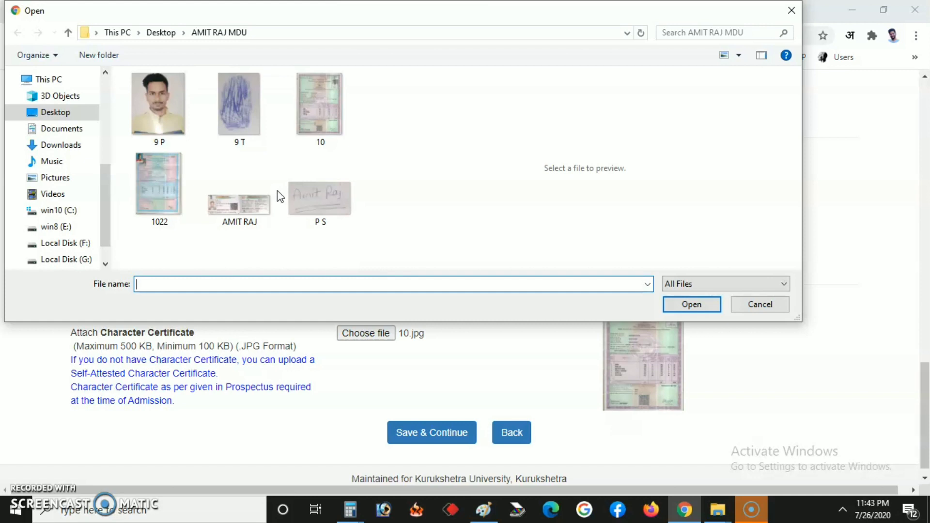
double_click(315, 116)
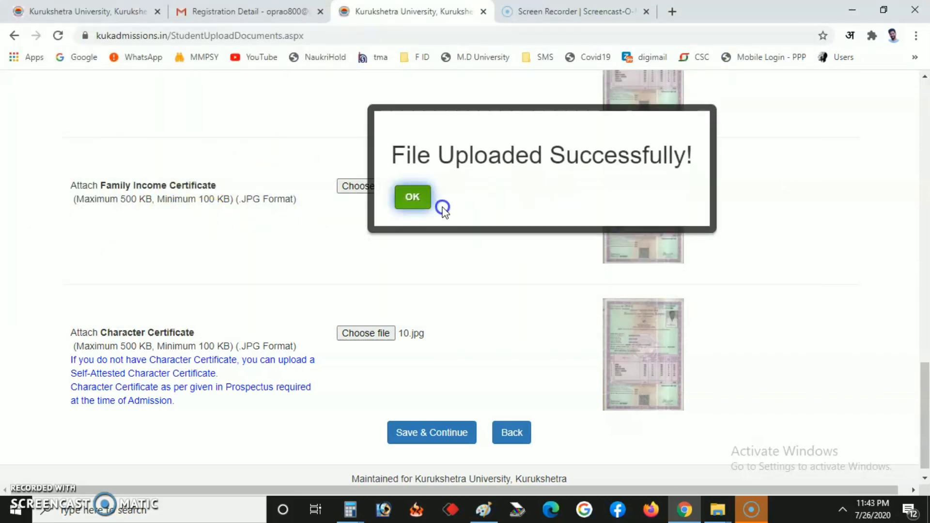
click(427, 204)
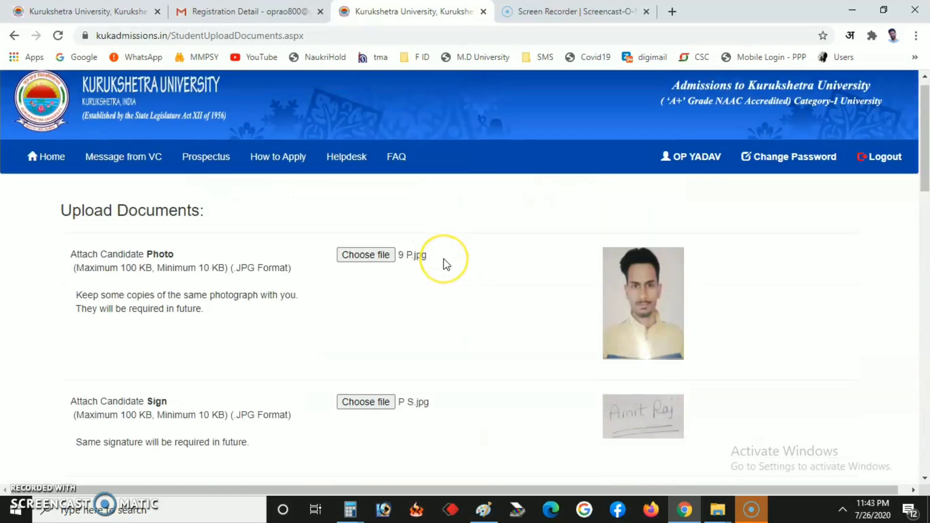
scroll(446, 264, down, 15)
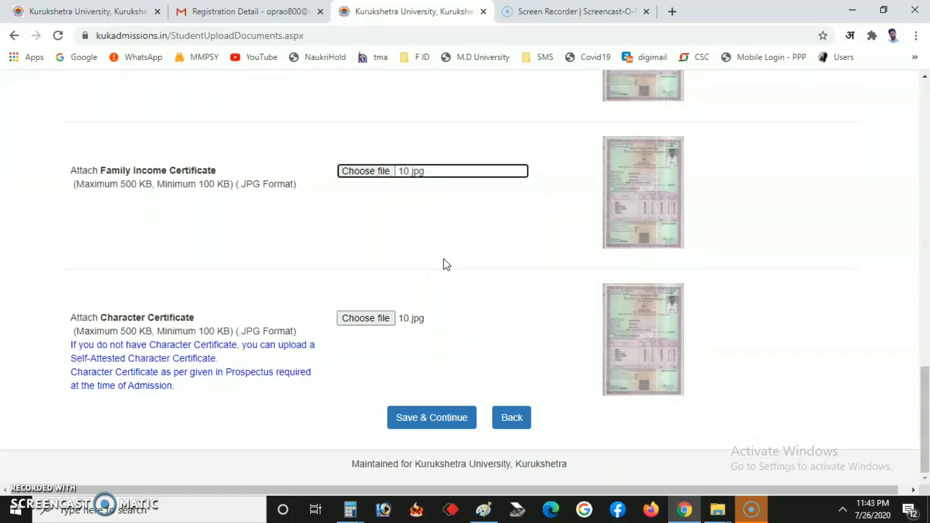
Step: Save the uploaded documents and confirm locking and submitting, reaching the Course Detail page
click(427, 418)
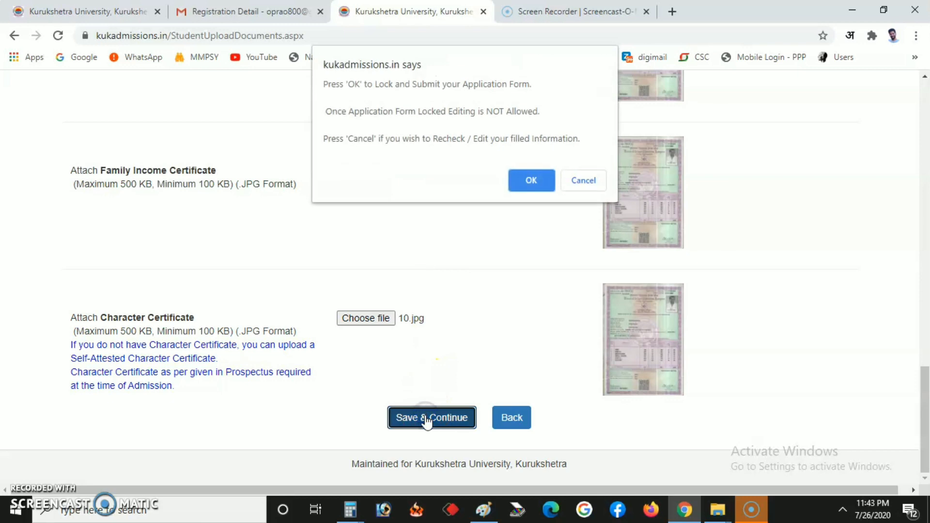
click(531, 182)
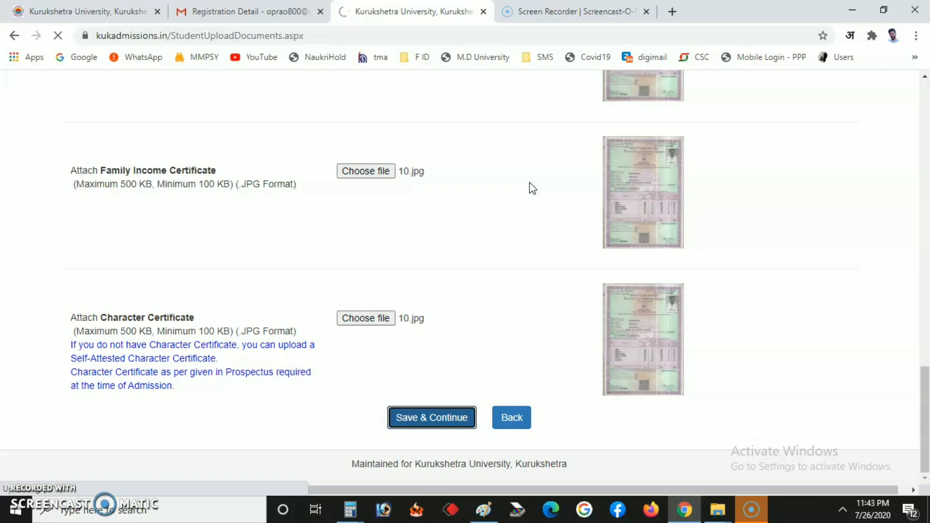
scroll(526, 213, up, 20)
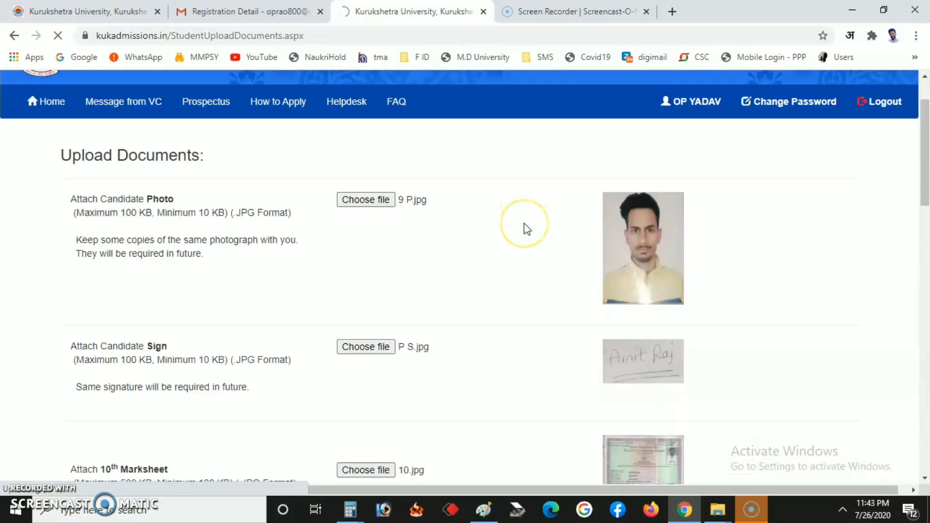
scroll(527, 229, down, 20)
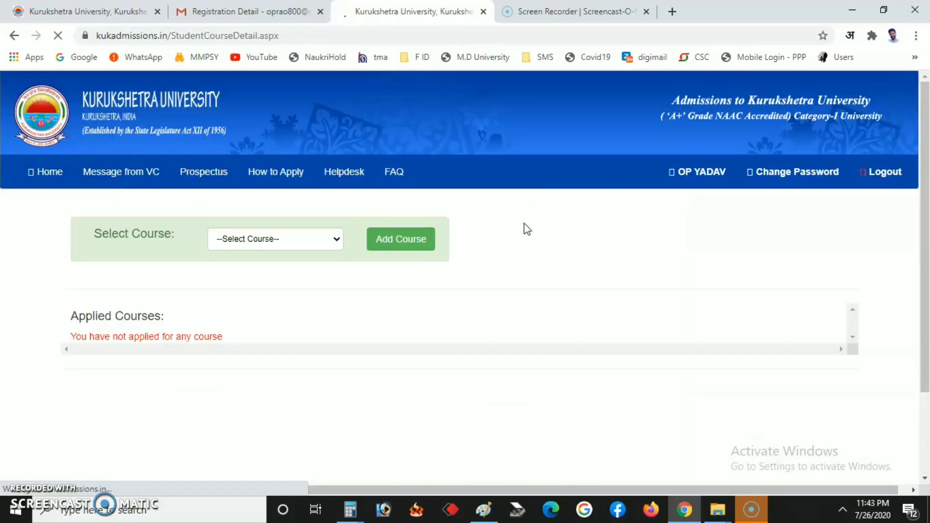
Step: Browse the Select Course list and pick B.Sc. Graphics & Animation (3 Year)
click(409, 279)
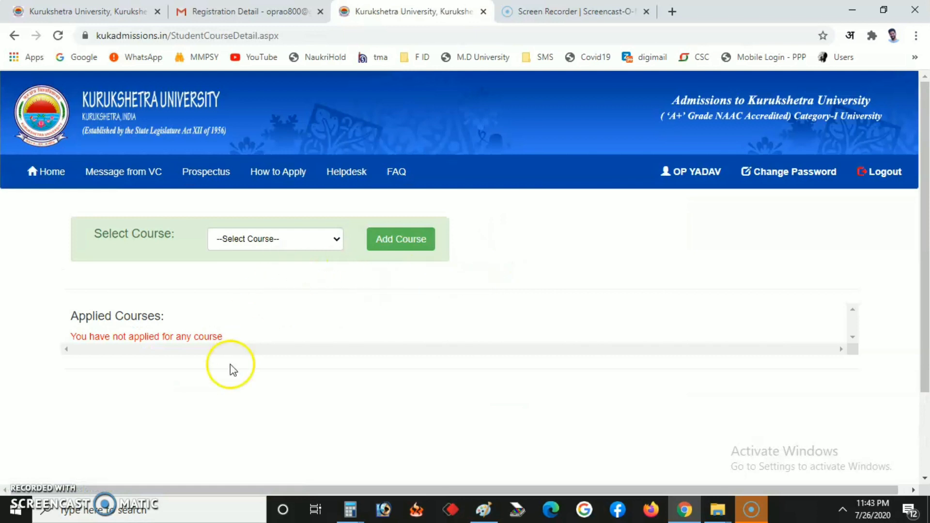
click(274, 242)
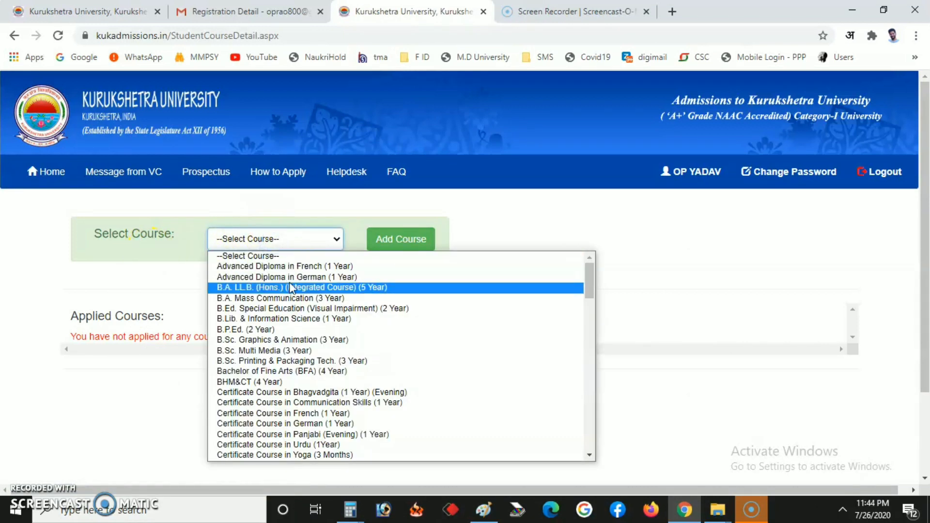
scroll(330, 317, down, 10)
scroll(290, 315, down, 5)
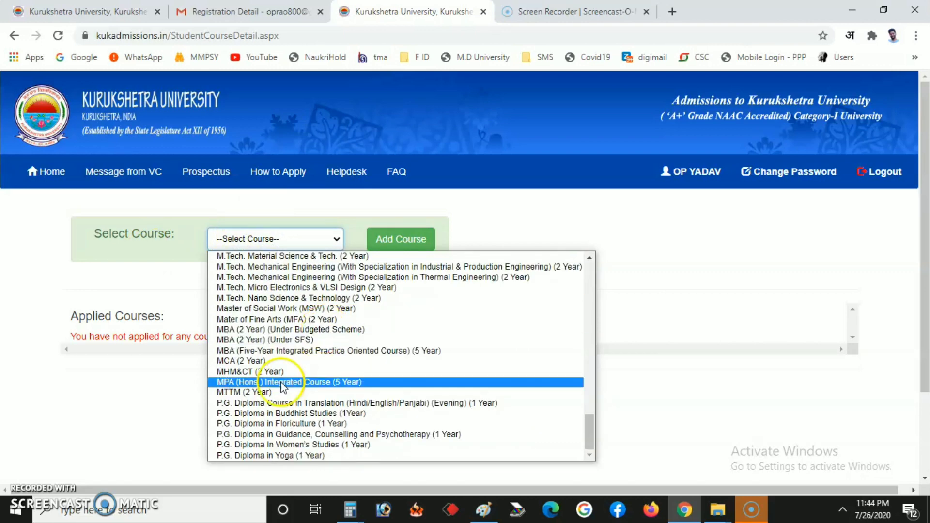
scroll(261, 321, up, 15)
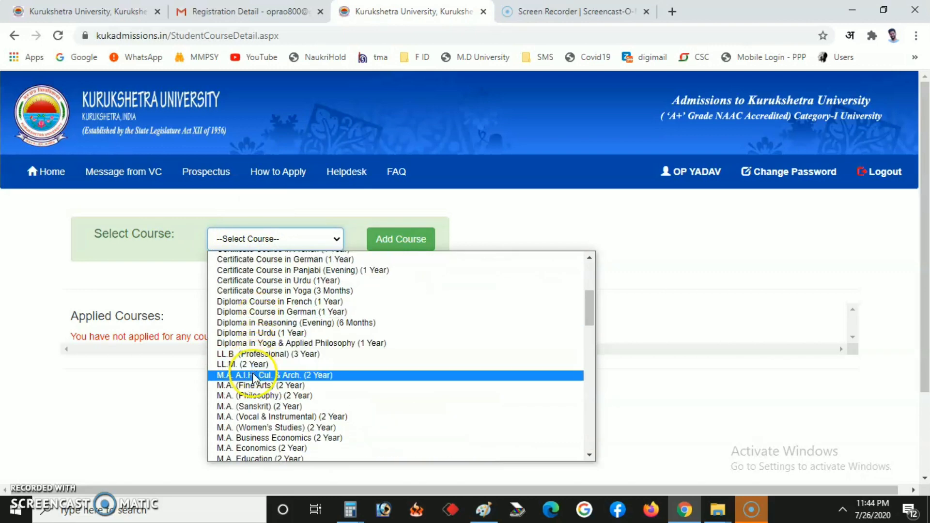
scroll(284, 347, down, 10)
scroll(282, 345, up, 5)
scroll(283, 343, down, 5)
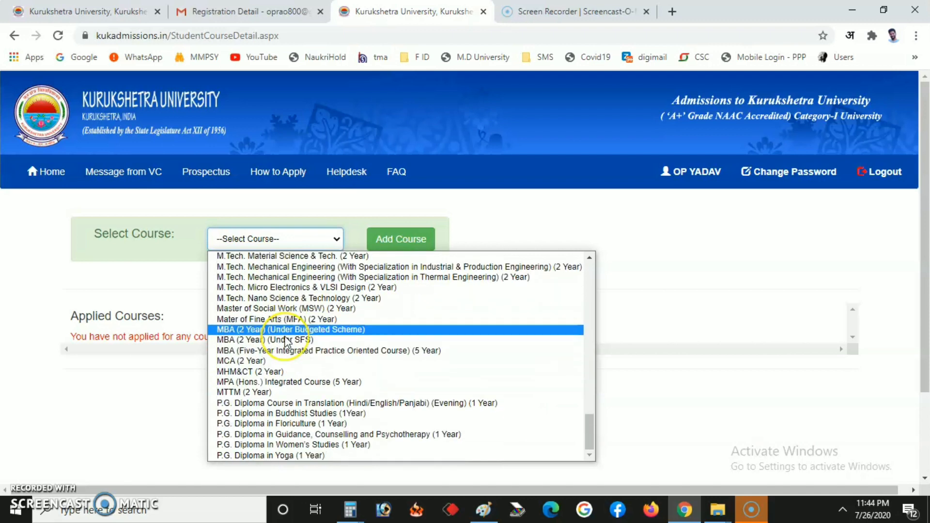
scroll(285, 343, up, 20)
drag(286, 341, 275, 340)
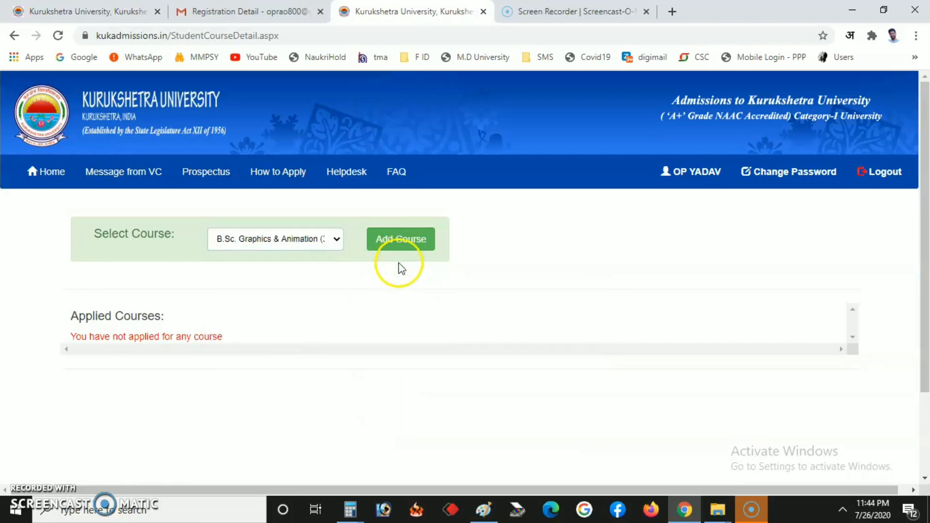
Step: Add B.Sc. Graphics & Animation (3 Year) and confirm its 200 fee shows Not Paid
click(390, 242)
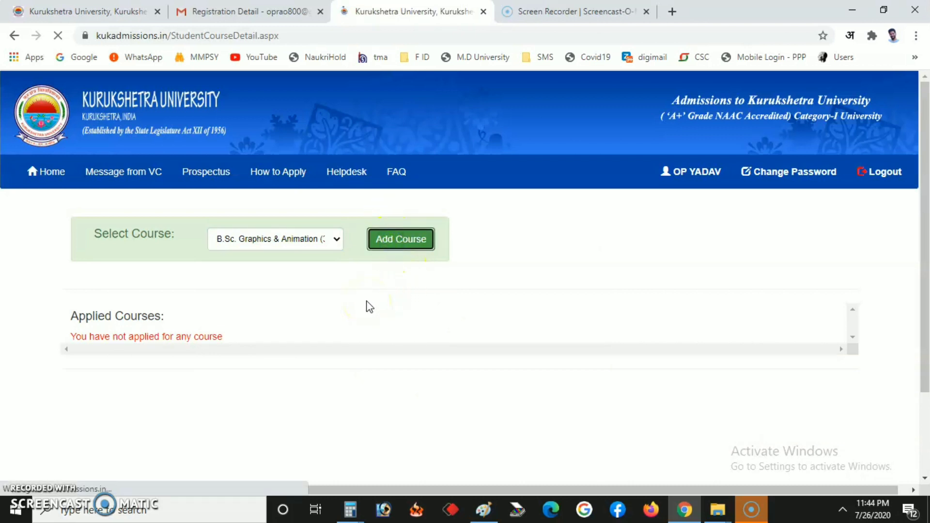
scroll(370, 306, down, 3)
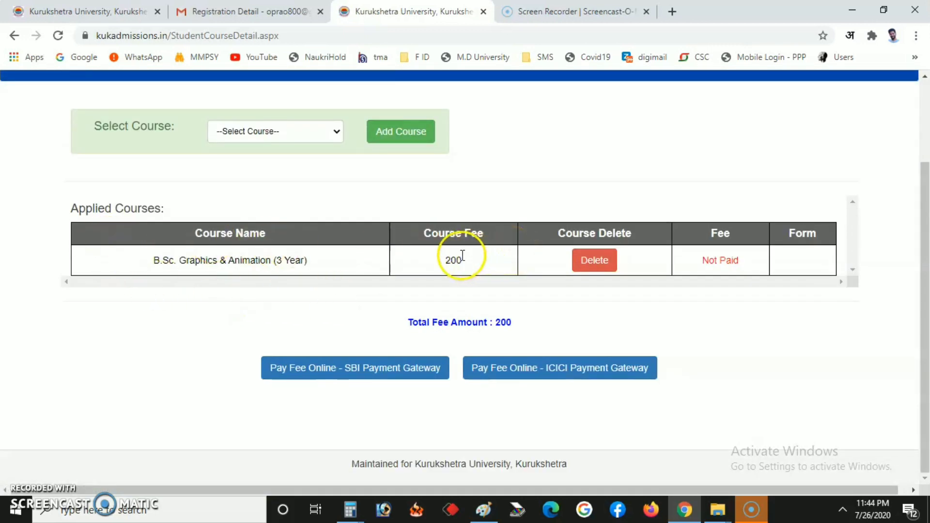
click(448, 256)
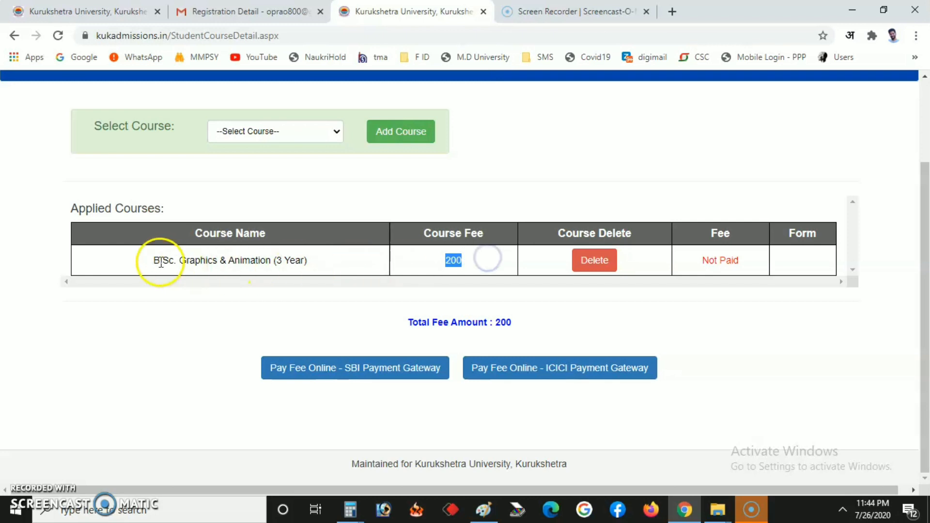
drag(153, 261, 316, 261)
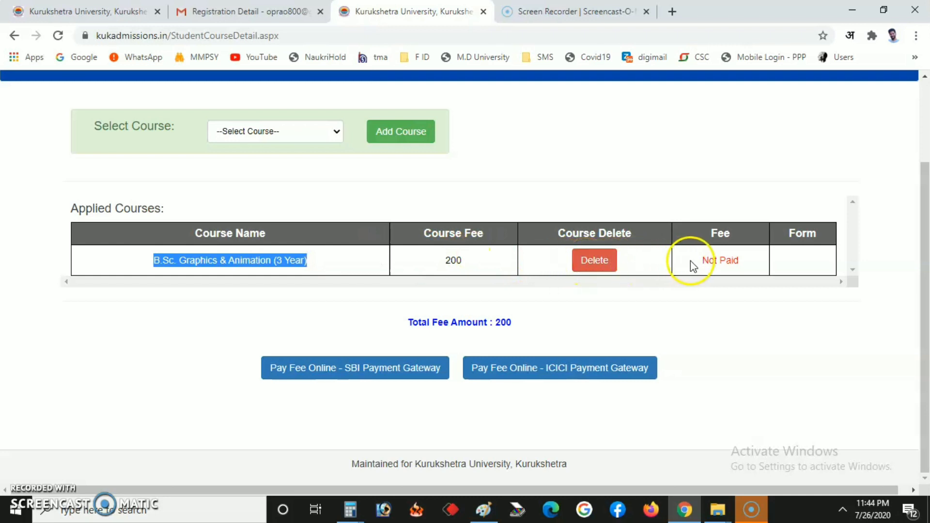
click(709, 260)
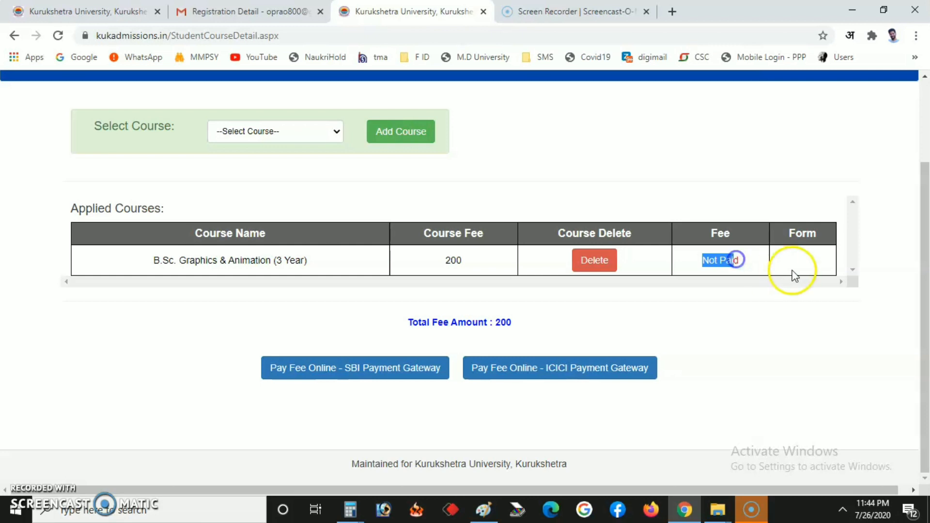
click(812, 266)
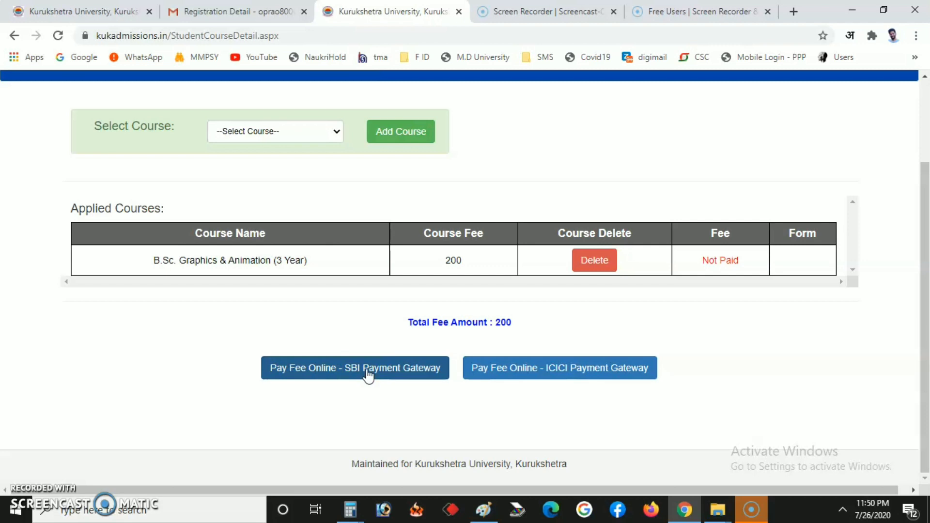
Step: Start fee payment via SBI Payment Gateway and reach the SBIePay page for 200.00
click(367, 370)
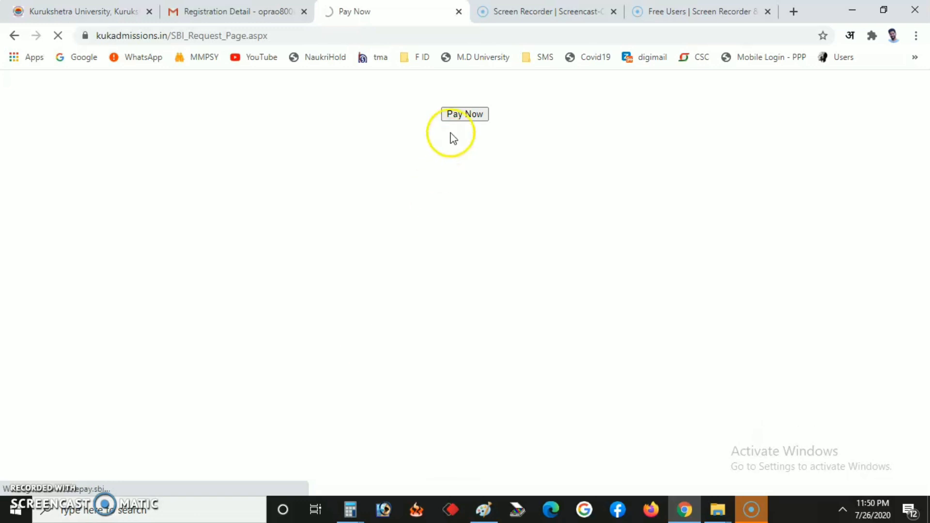
click(455, 116)
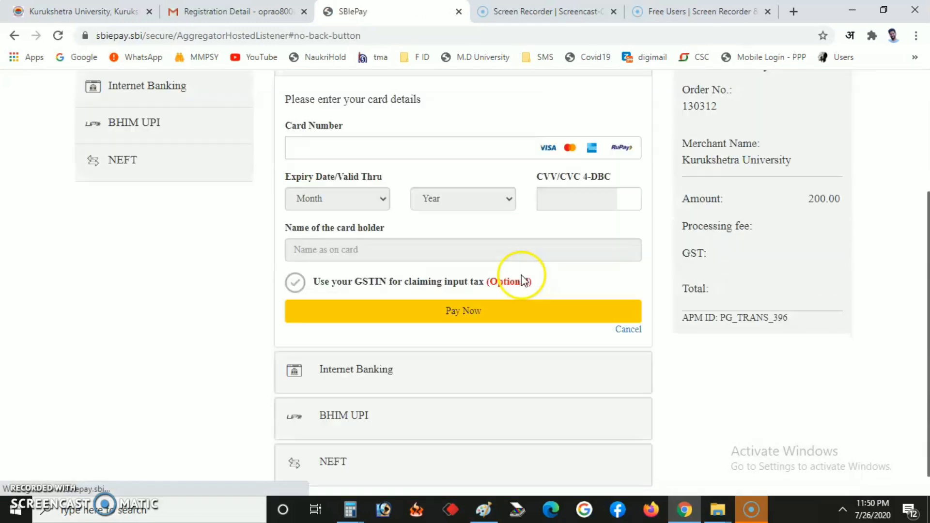
scroll(213, 288, up, 3)
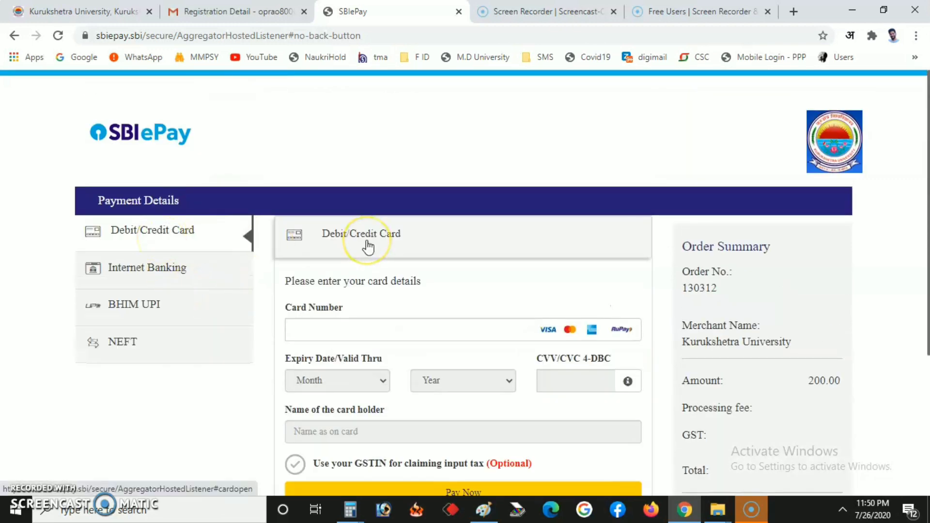
click(355, 328)
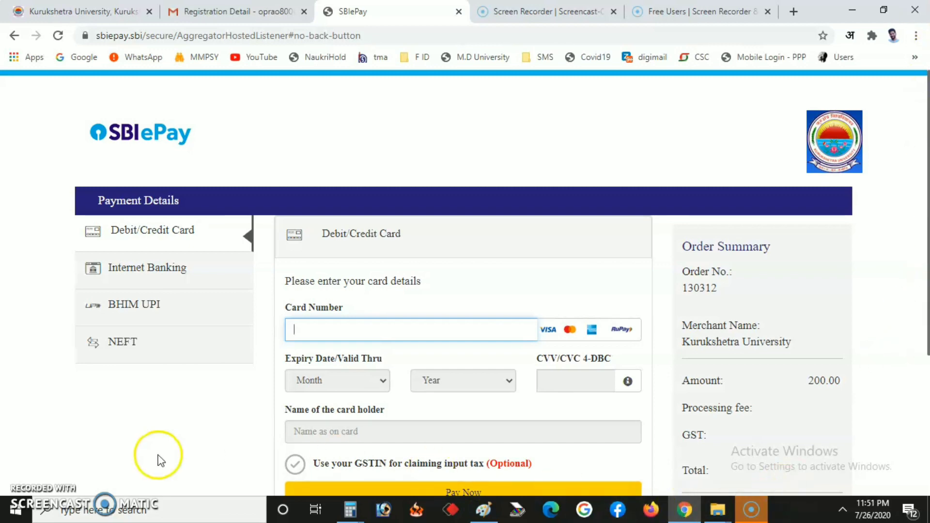
scroll(335, 305, down, 4)
scroll(344, 320, up, 4)
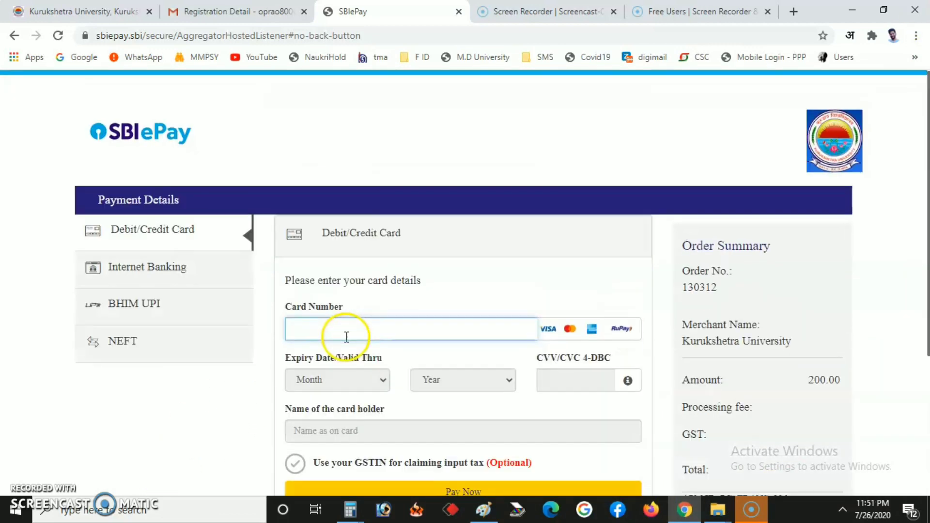
scroll(349, 322, down, 4)
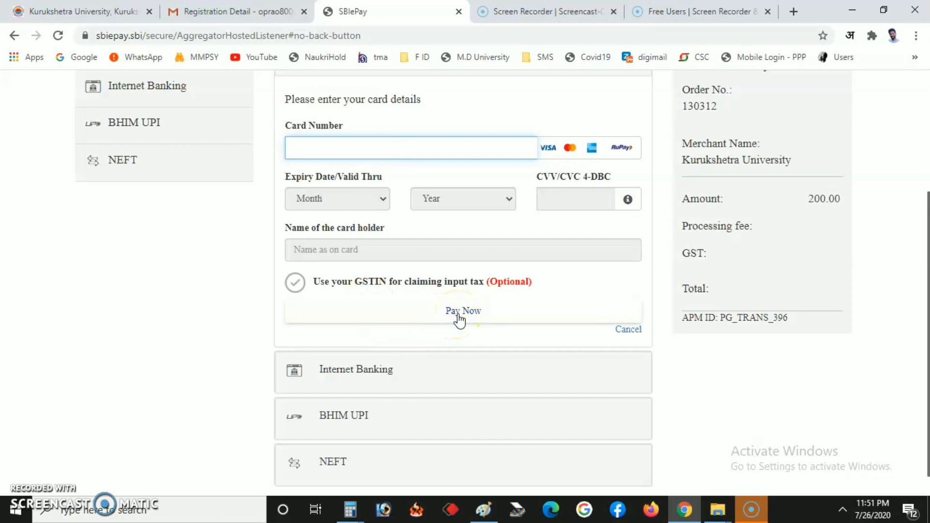
scroll(459, 320, down, 1)
scroll(460, 327, up, 4)
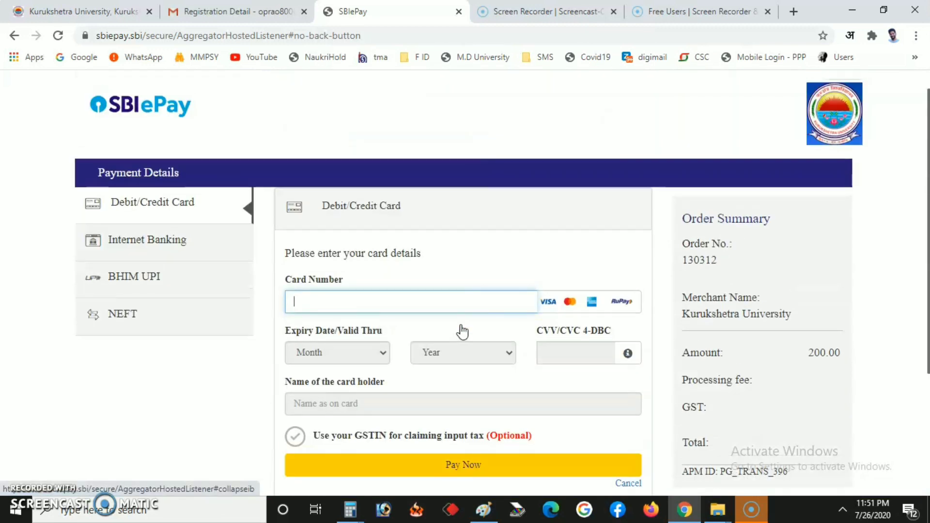
click(463, 332)
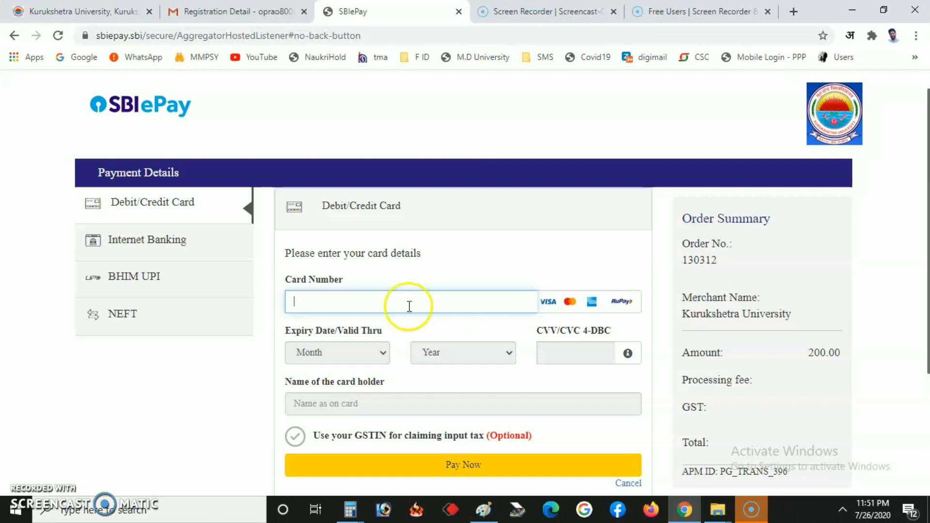
Step: Choose Internet Banking with State Bank of India as the paying bank
click(145, 240)
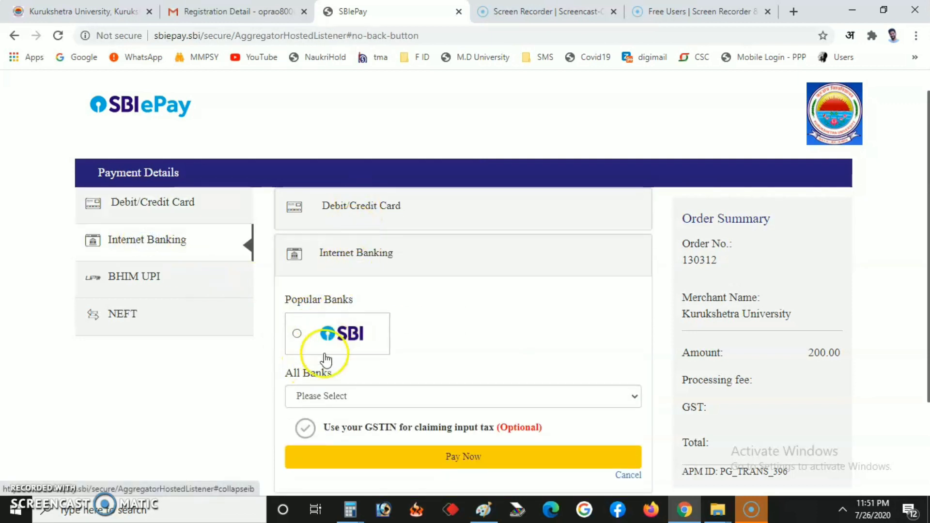
click(299, 334)
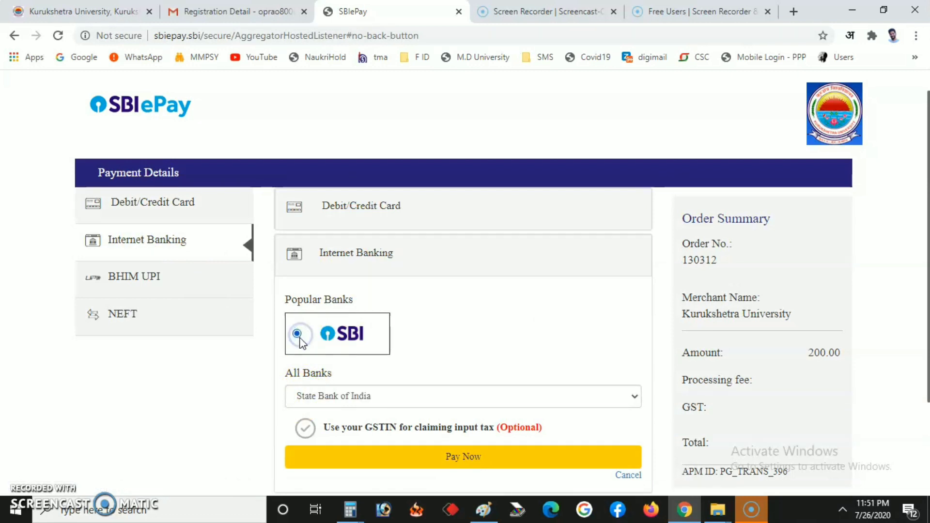
click(299, 336)
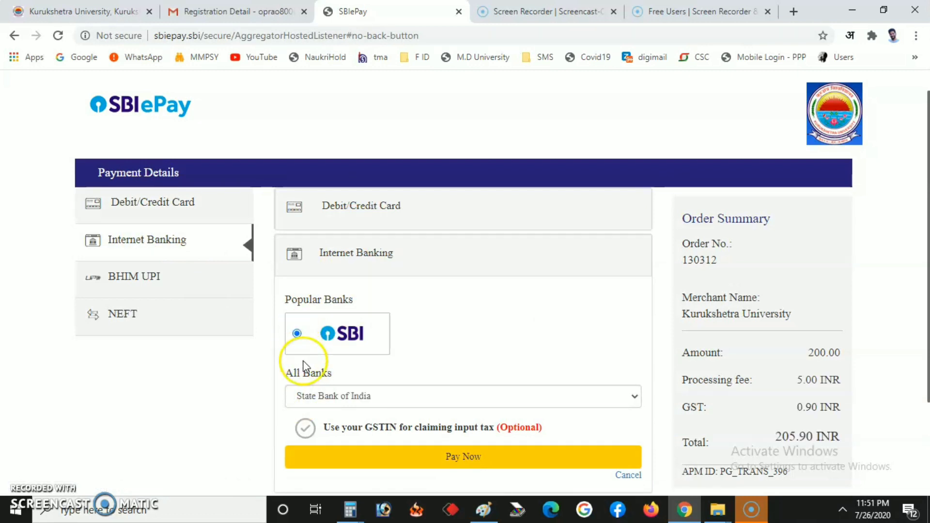
click(347, 399)
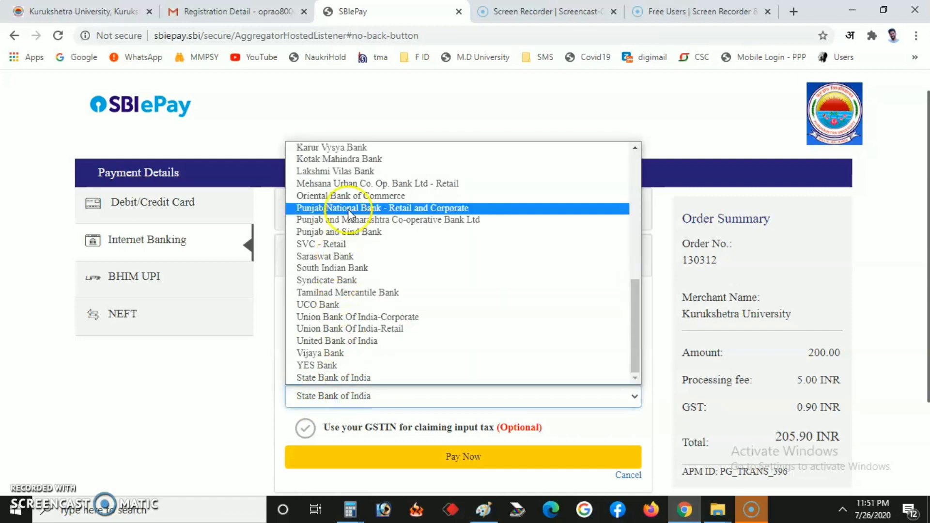
scroll(351, 327, up, 7)
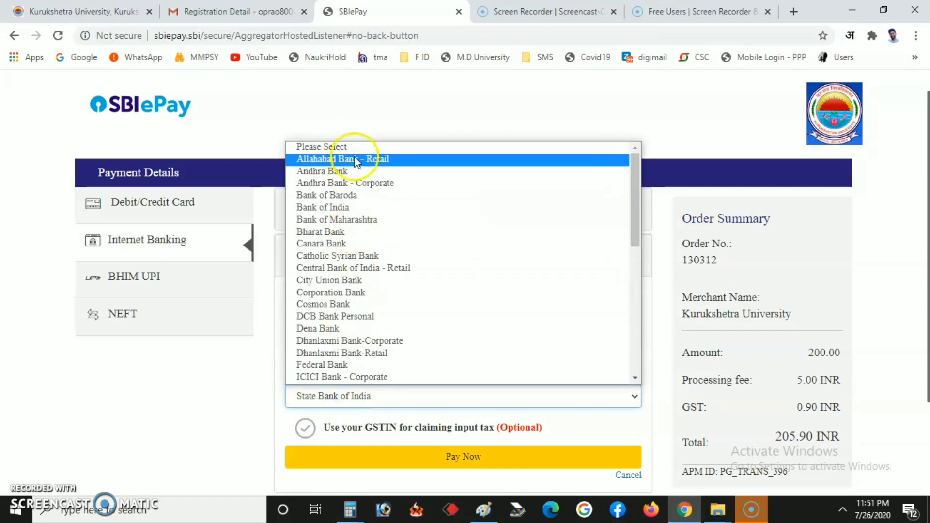
scroll(358, 333, down, 7)
click(237, 414)
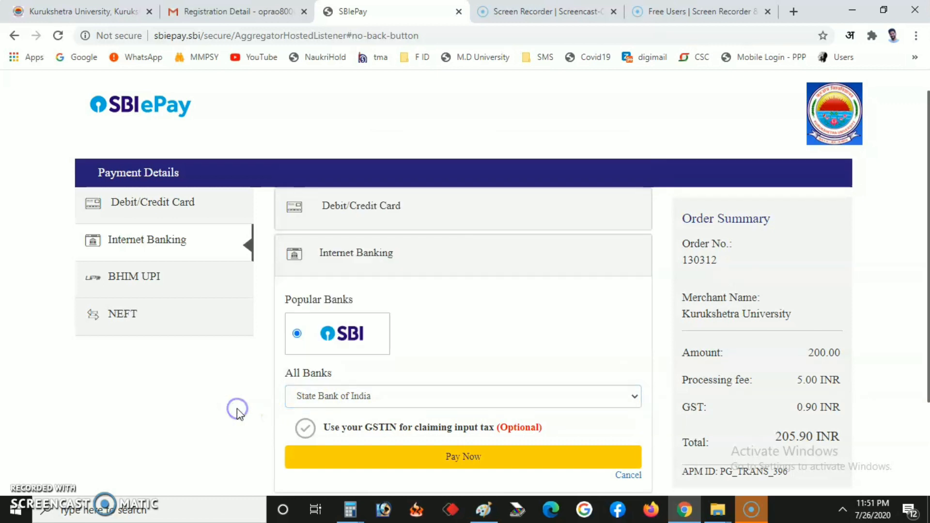
click(297, 335)
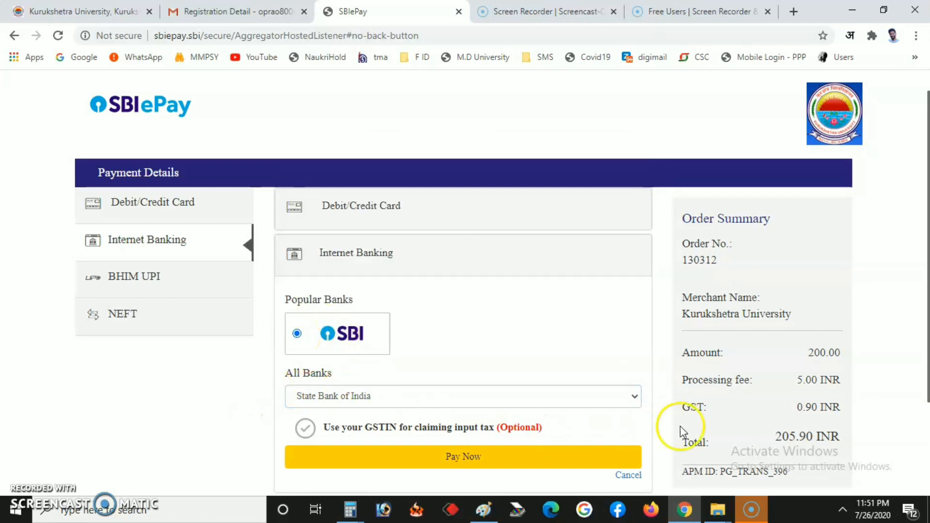
Step: Compare the processing fee and GST against the 200.00 Debit/Credit Card amount
click(795, 376)
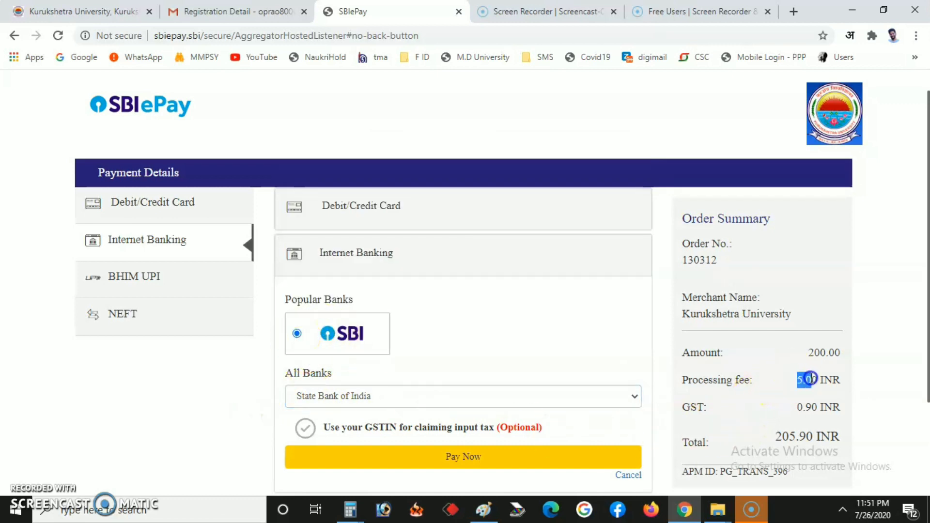
drag(812, 378, 848, 412)
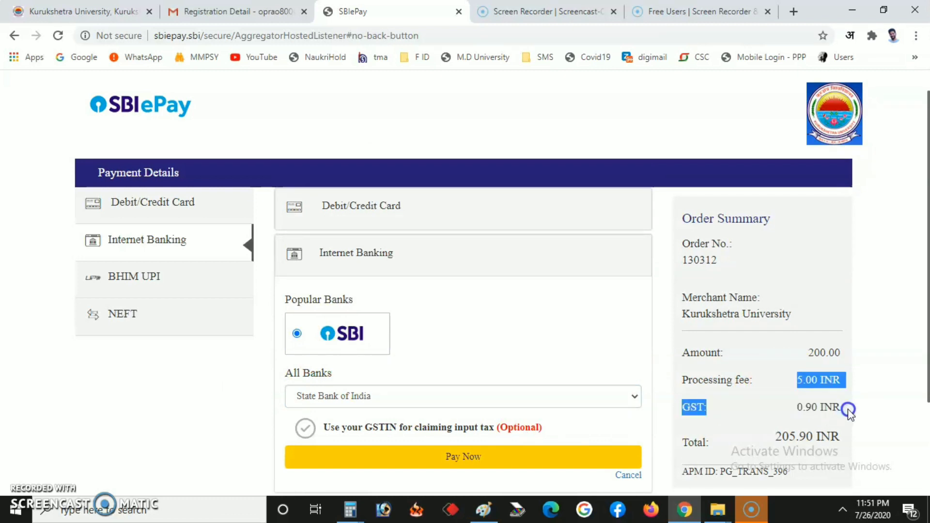
click(166, 202)
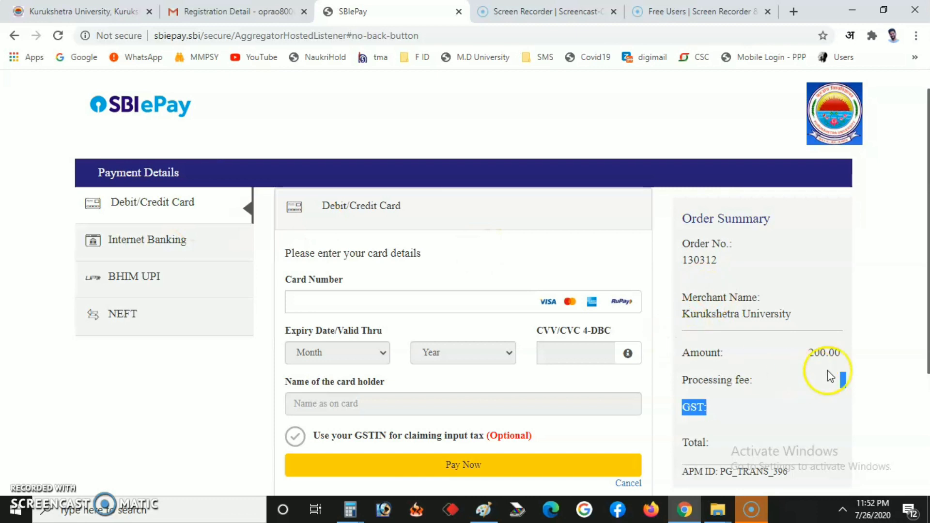
drag(816, 354, 840, 354)
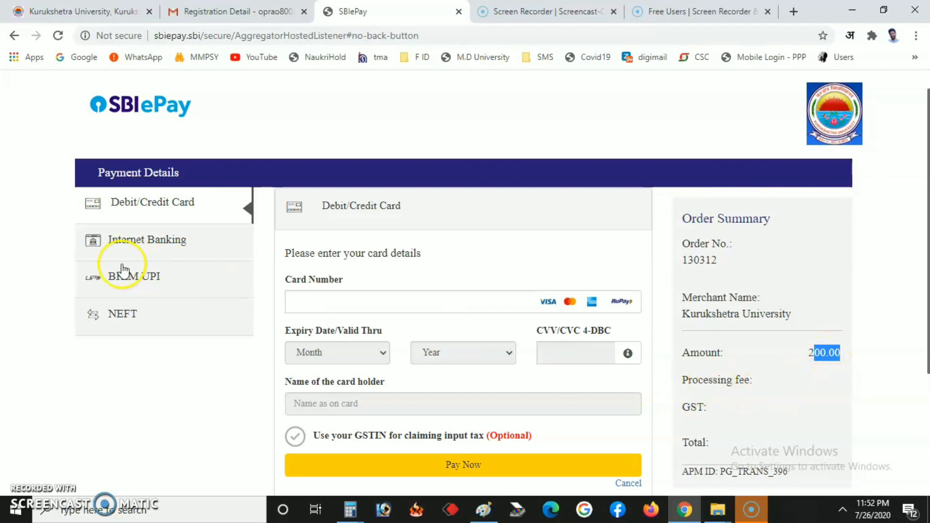
Step: Return to Internet Banking with SBI and review the 205.90 INR total
click(135, 240)
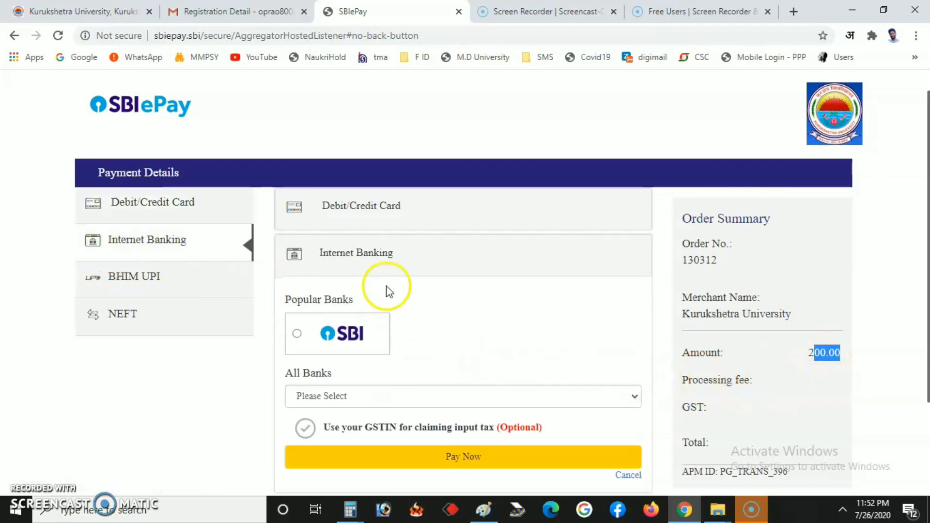
click(297, 334)
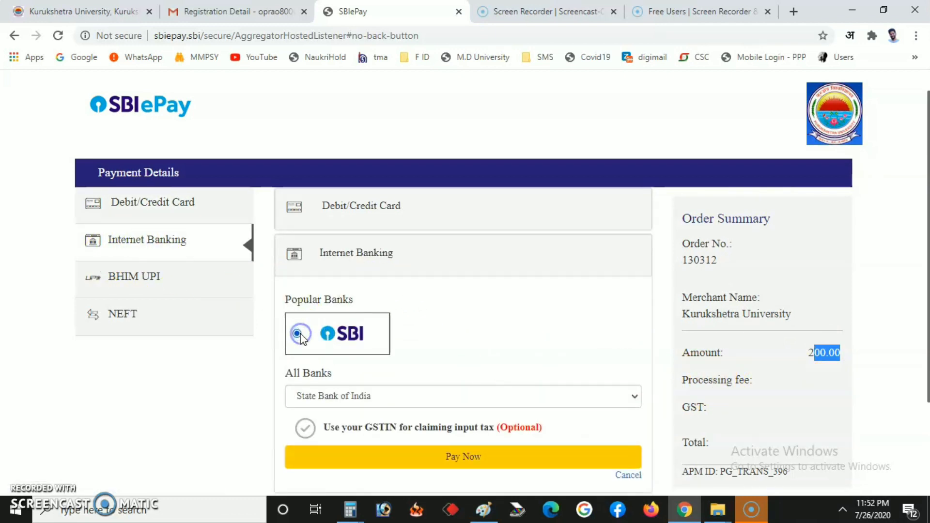
scroll(775, 364, down, 3)
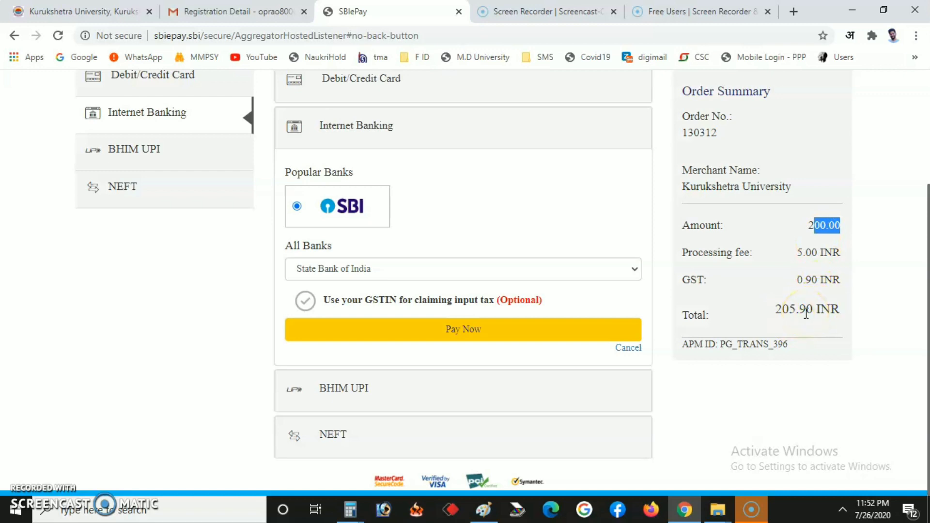
scroll(420, 317, up, 3)
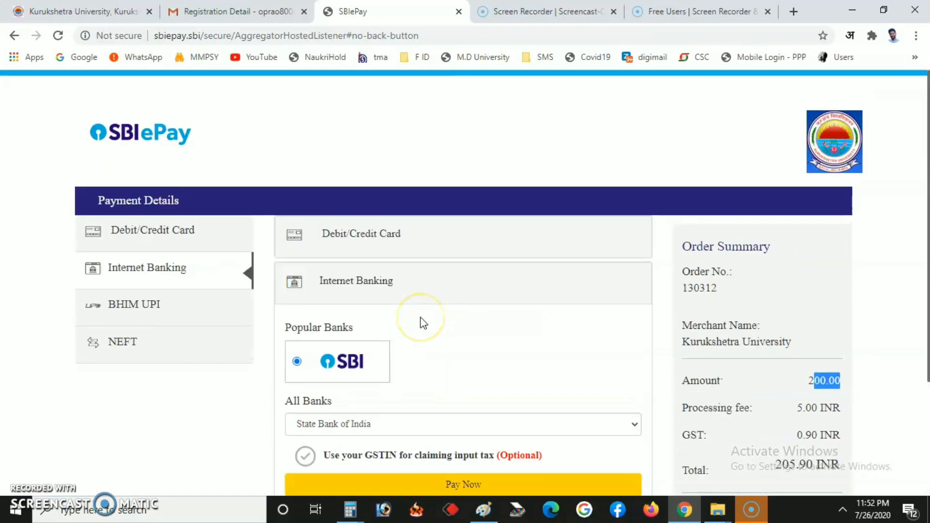
scroll(415, 321, down, 3)
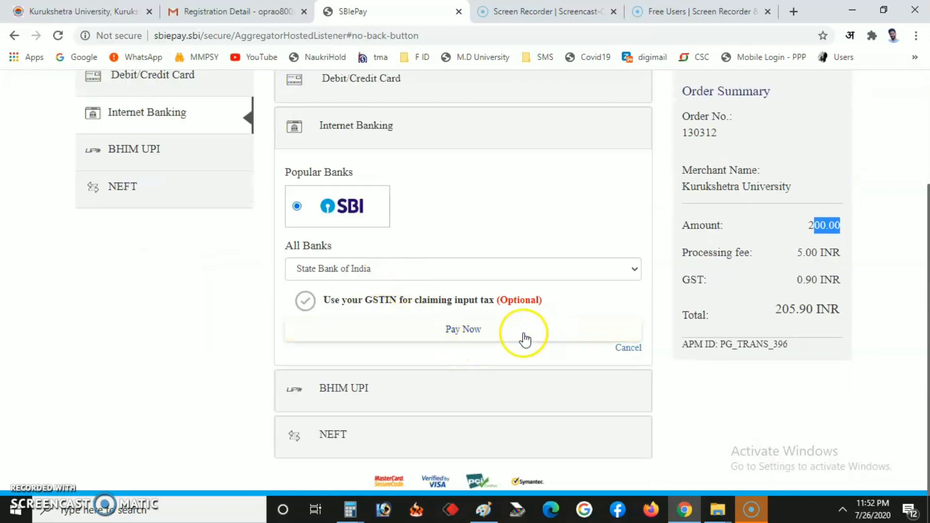
scroll(366, 343, up, 3)
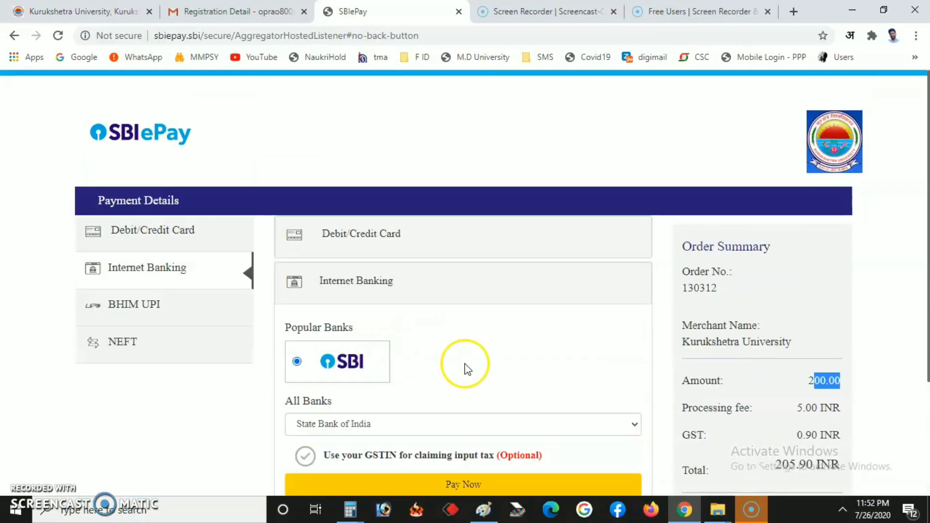
Step: Switch the payment method from BHIM UPI to NEFT
click(149, 309)
click(317, 398)
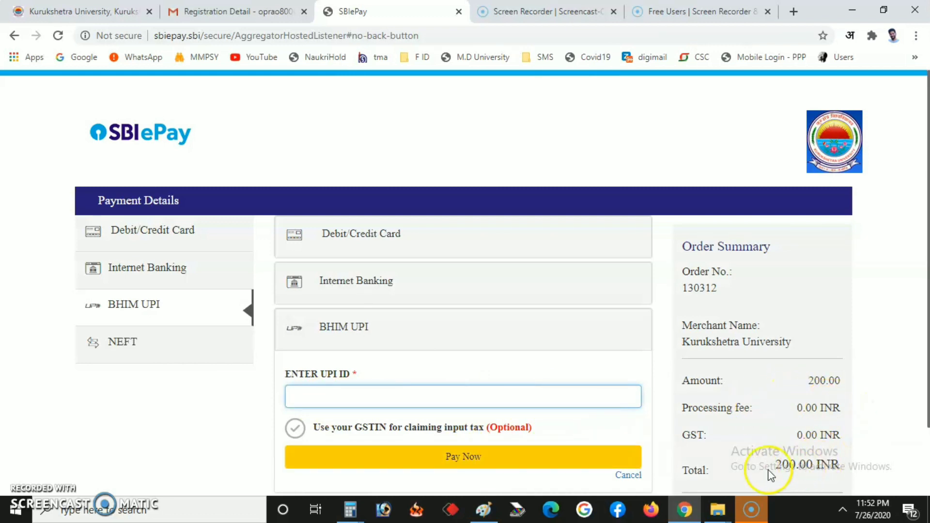
click(126, 343)
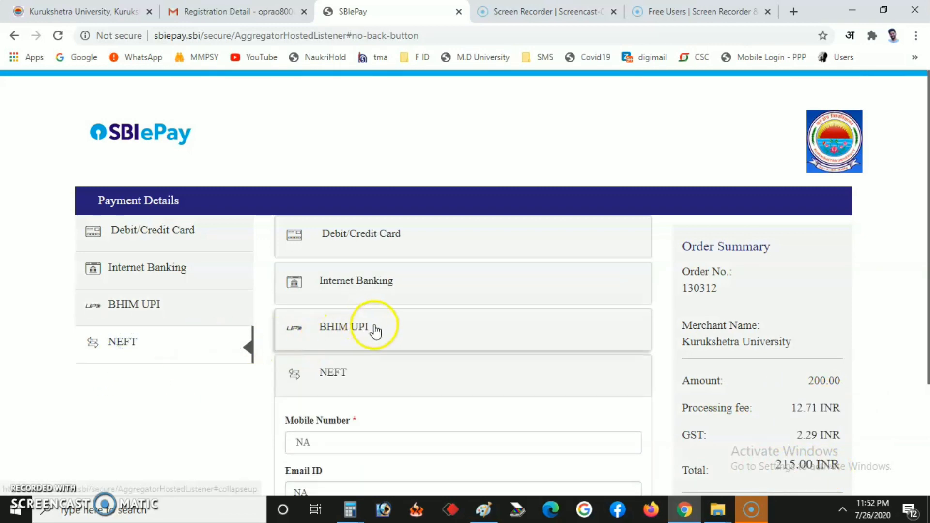
scroll(377, 329, down, 3)
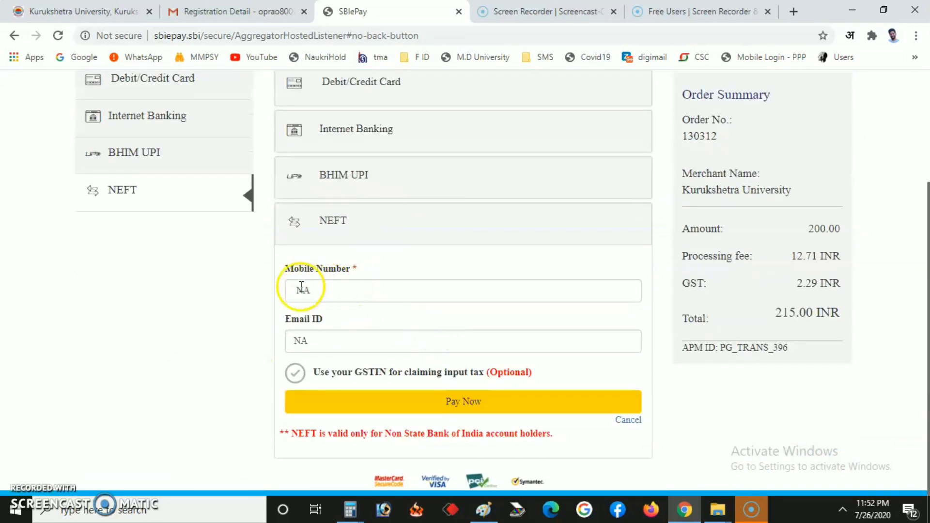
Step: Replace the NA mobile number and fill e-mail from saved entries, then submit
click(343, 295)
drag(343, 295, 257, 291)
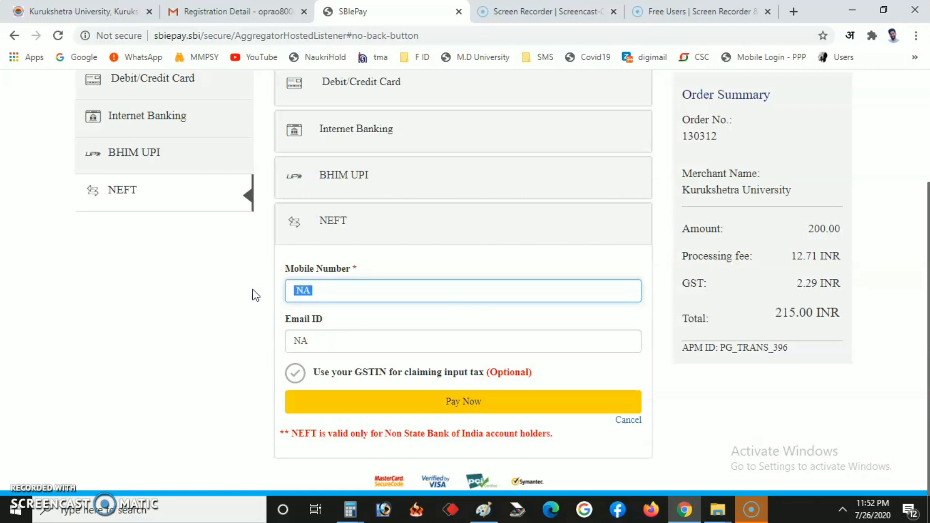
key(BackSpace)
scroll(256, 295, up, 3)
key(Down)
key(Down)
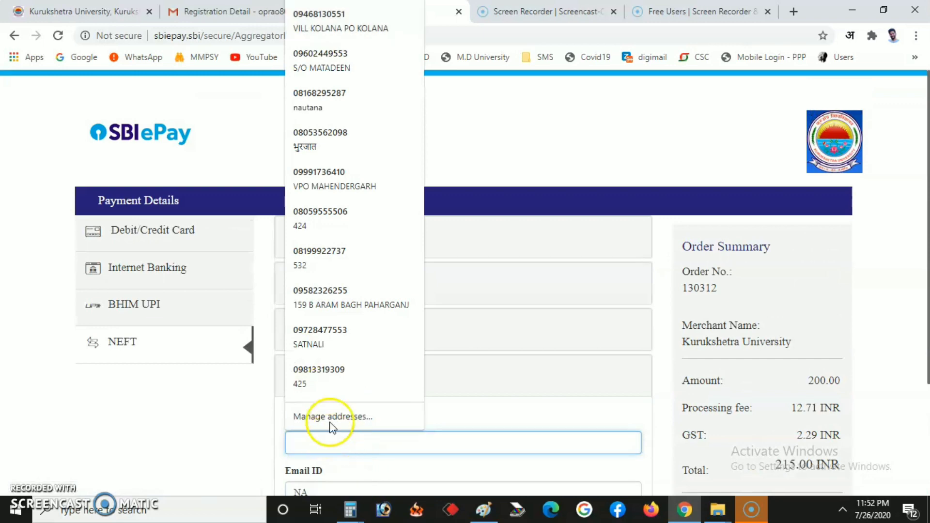
click(327, 369)
scroll(327, 368, down, 3)
click(334, 343)
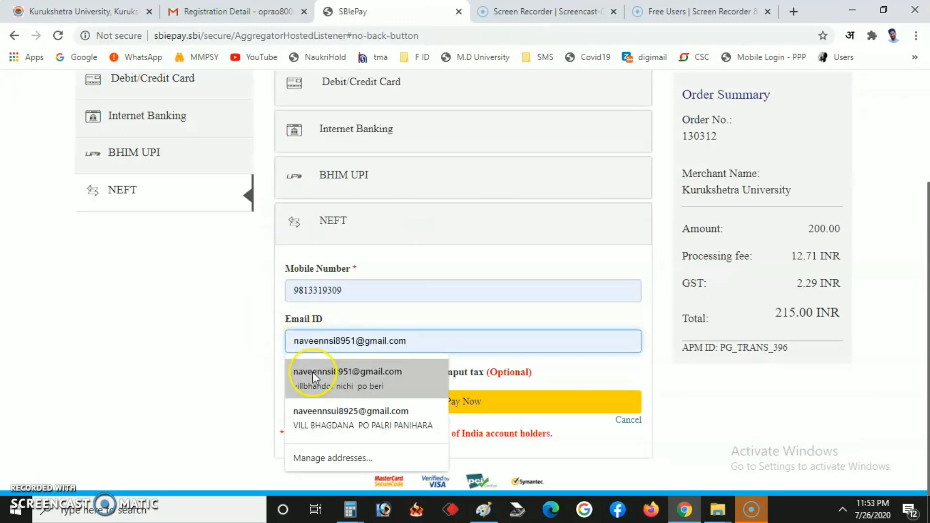
click(313, 372)
click(437, 403)
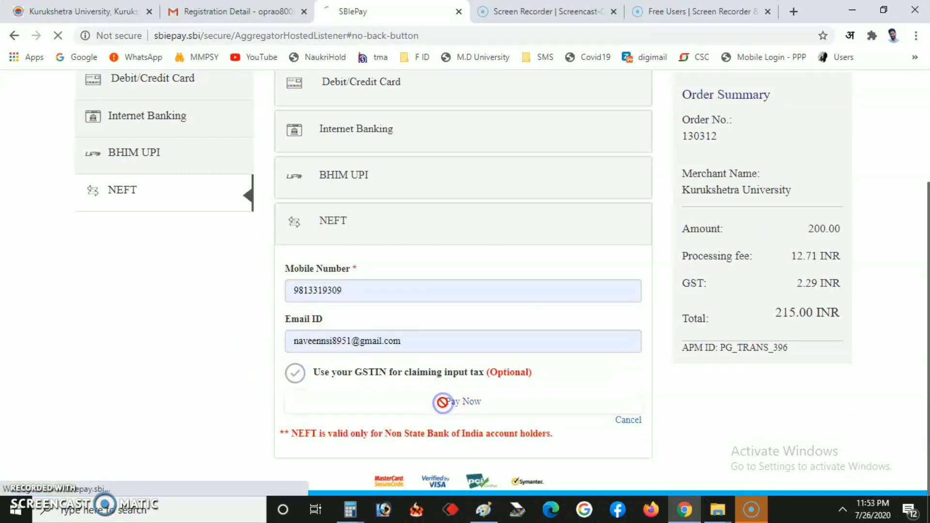
Step: Confirm NEFT, review the INR 215.00 challan's bank and customer copies, and save as PDF
click(412, 356)
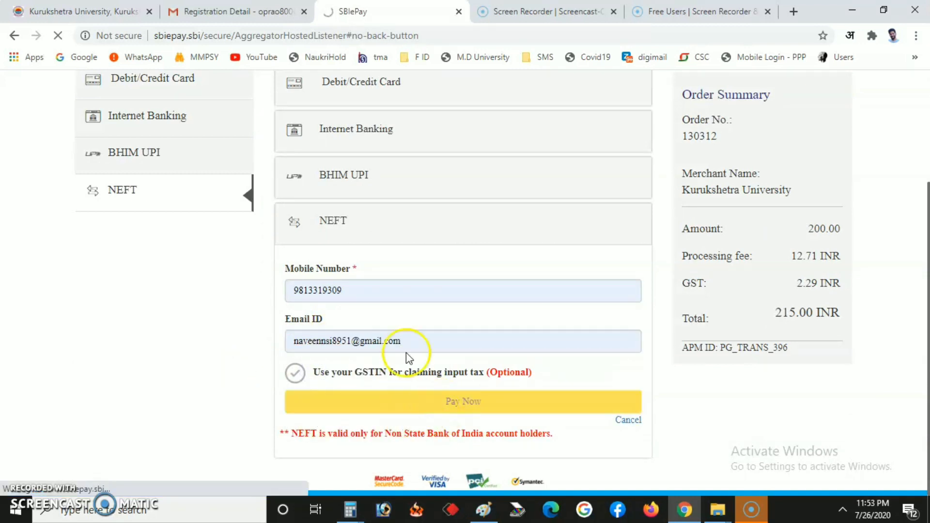
click(472, 406)
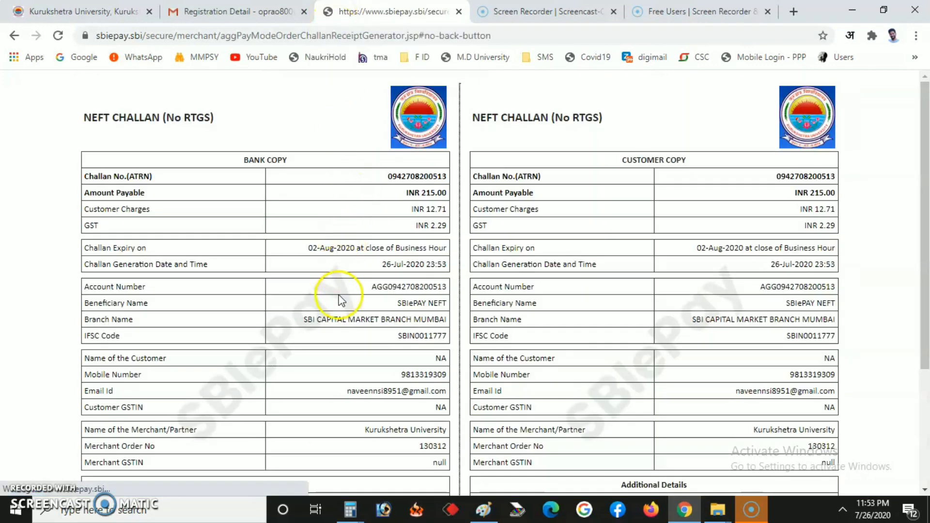
scroll(346, 279, down, 3)
scroll(355, 288, up, 3)
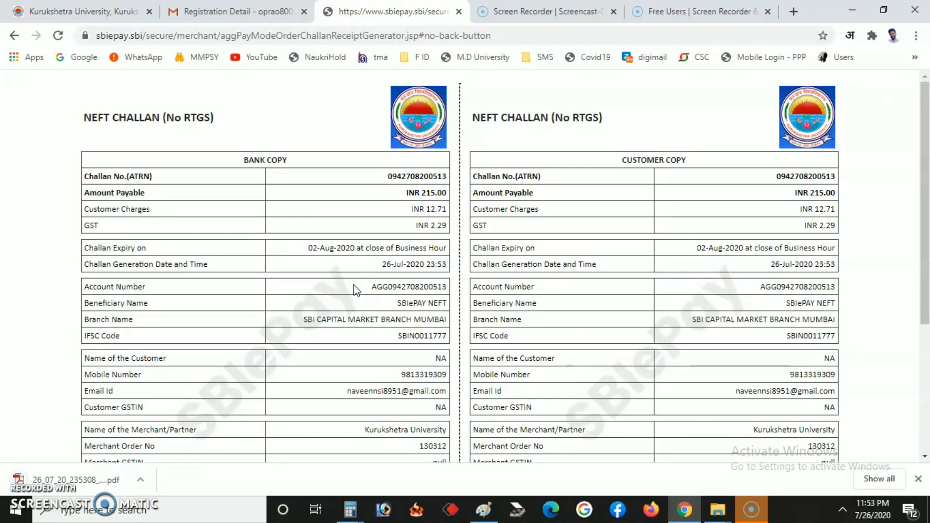
scroll(363, 290, down, 4)
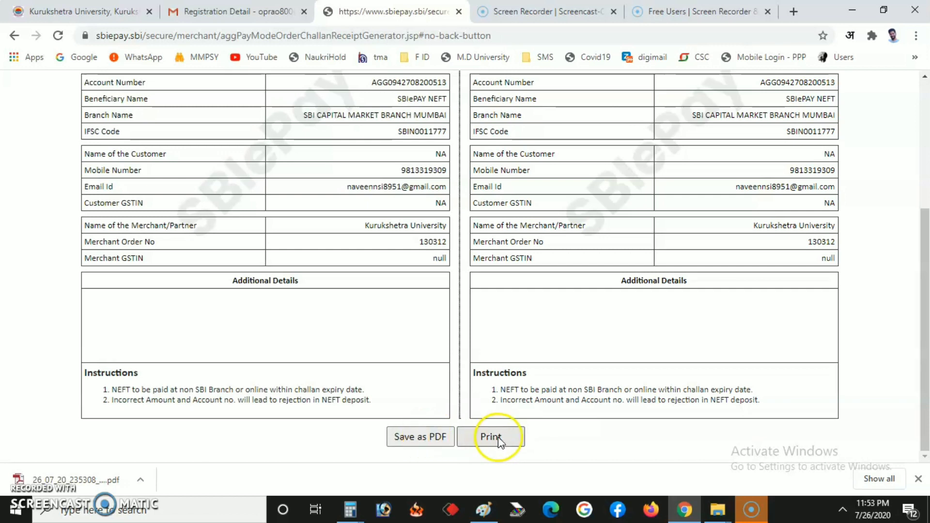
scroll(506, 315, up, 4)
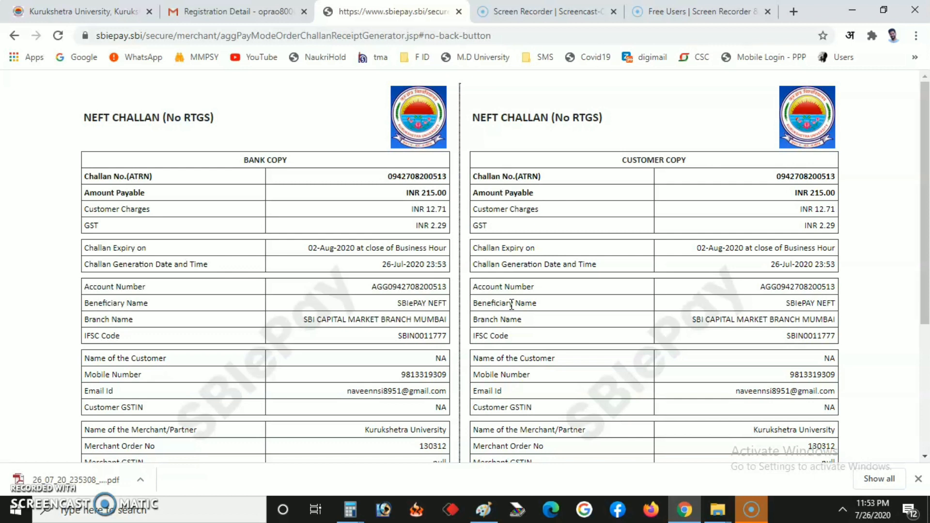
scroll(512, 305, down, 3)
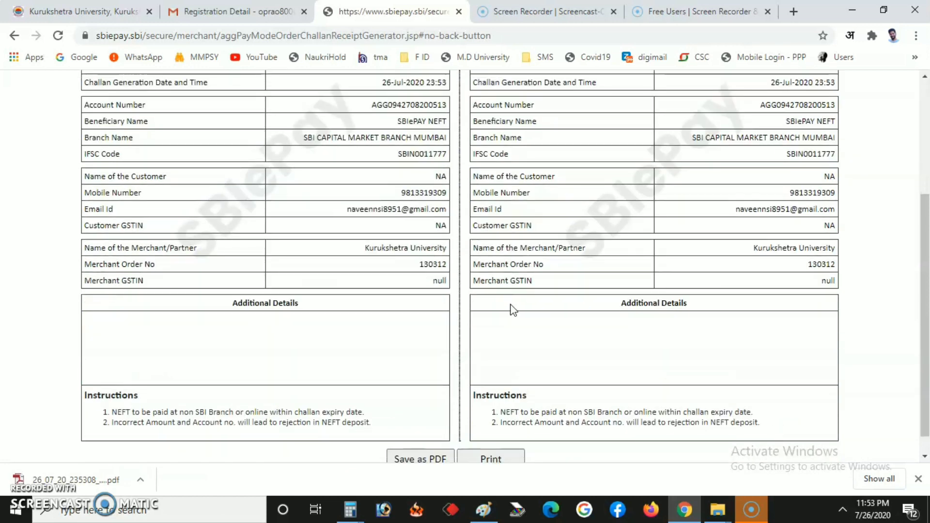
scroll(513, 308, up, 3)
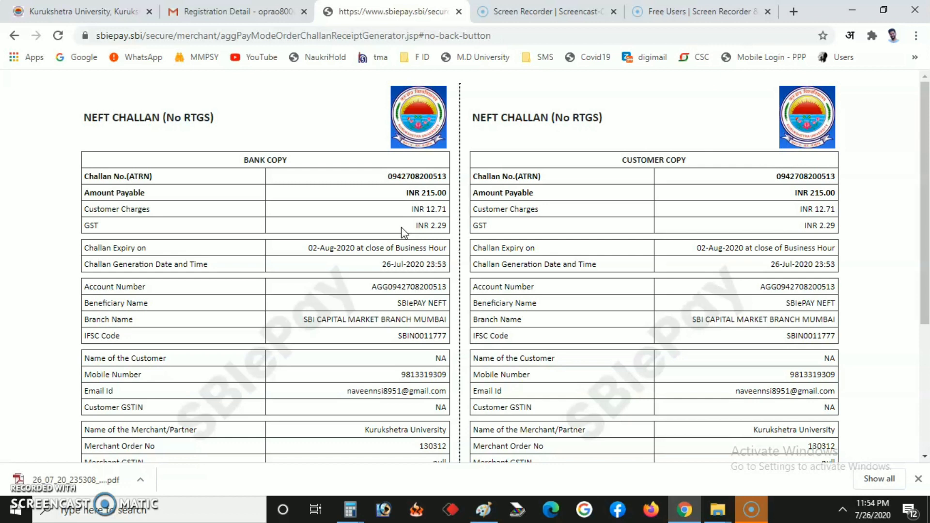
click(401, 231)
click(357, 235)
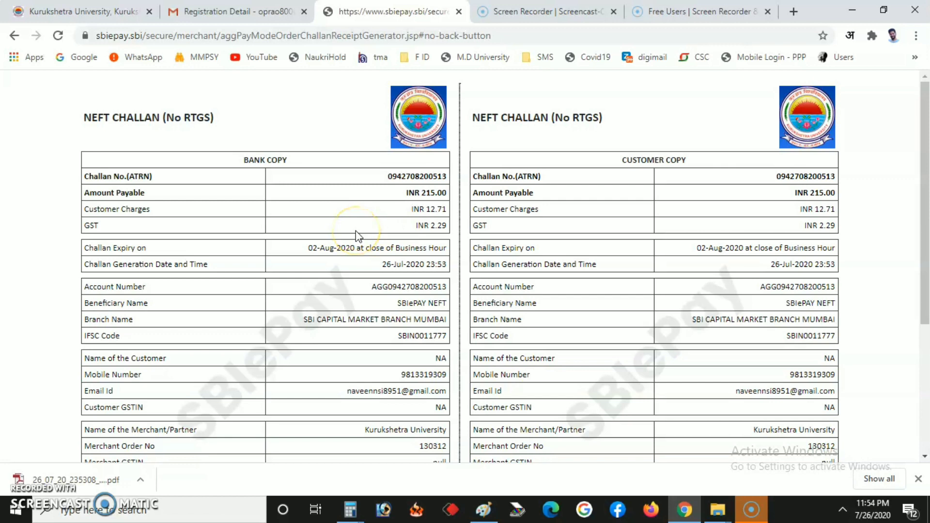